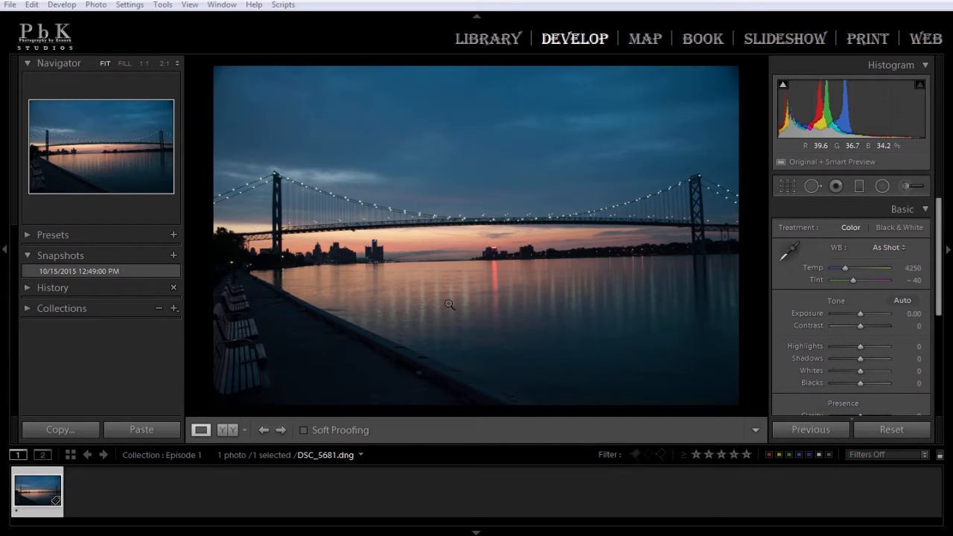
# Inspect the skyline at 1:1 magnification, return to the full view and briefly show the photo's file information overlay.
pyautogui.click(483, 257)
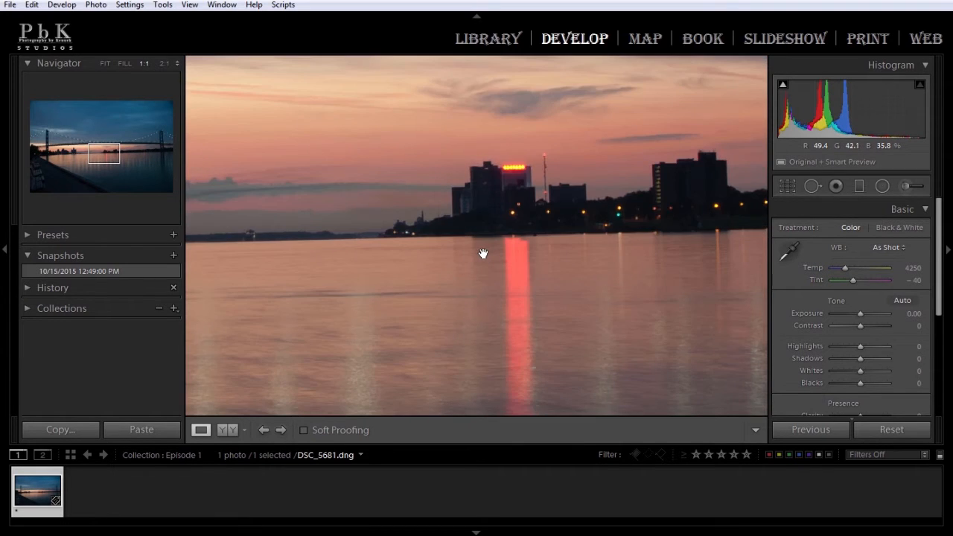
pyautogui.click(482, 255)
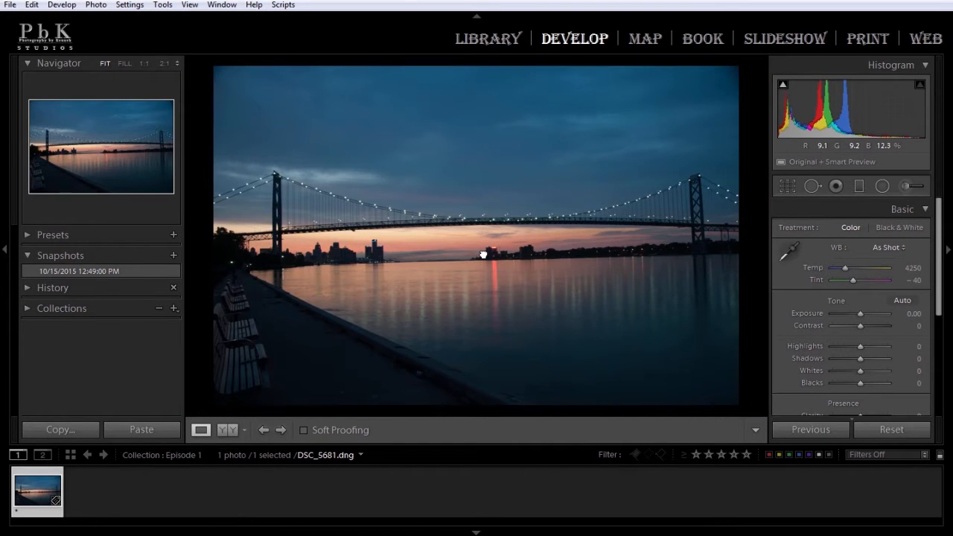
pyautogui.press('i')
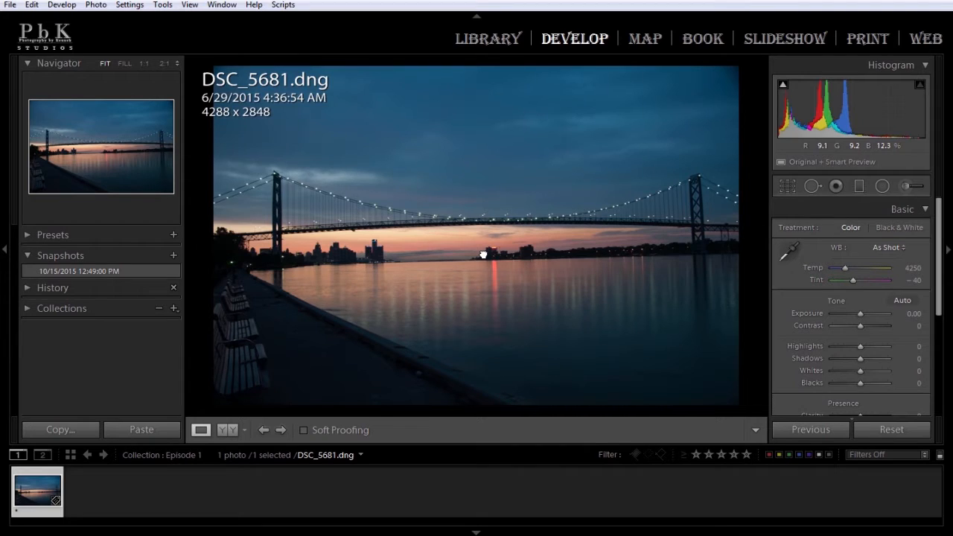
pyautogui.press('i')
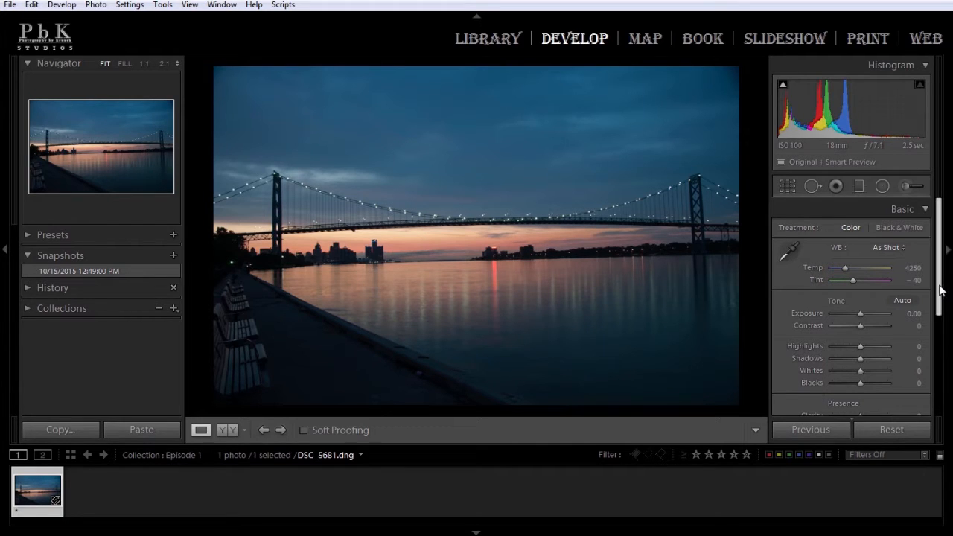
# Set the photo's camera calibration profile to Camera Landscape.
pyautogui.moveTo(941, 288); pyautogui.dragTo(939, 385)
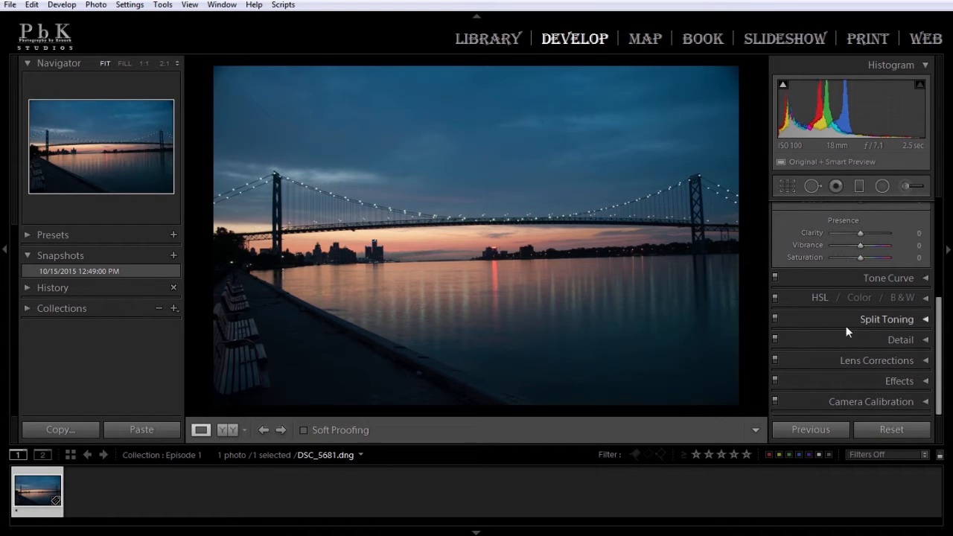
pyautogui.click(828, 403)
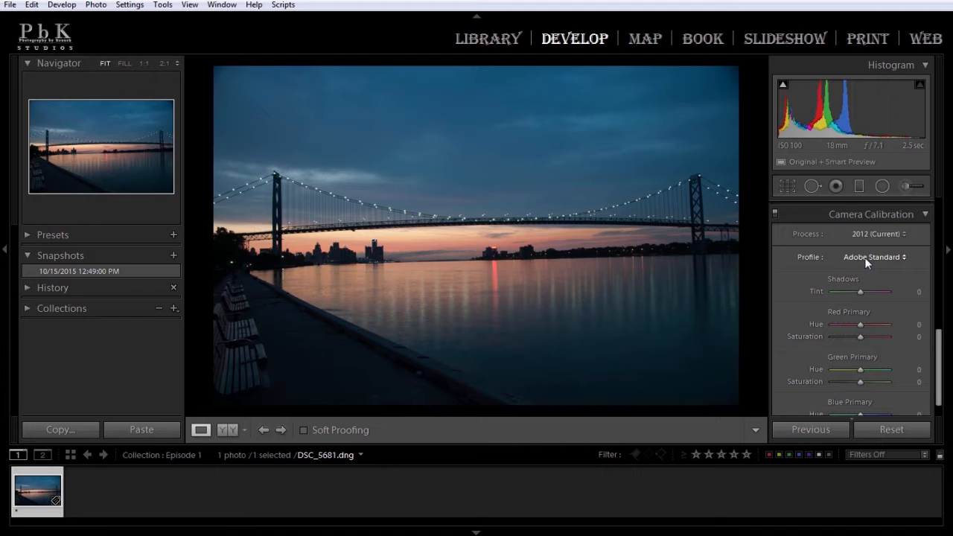
pyautogui.click(866, 259)
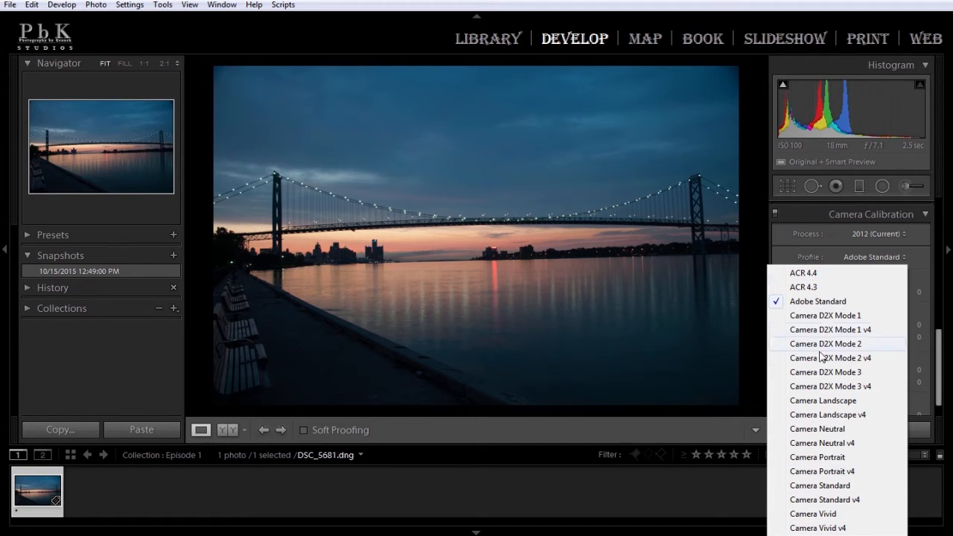
pyautogui.click(831, 401)
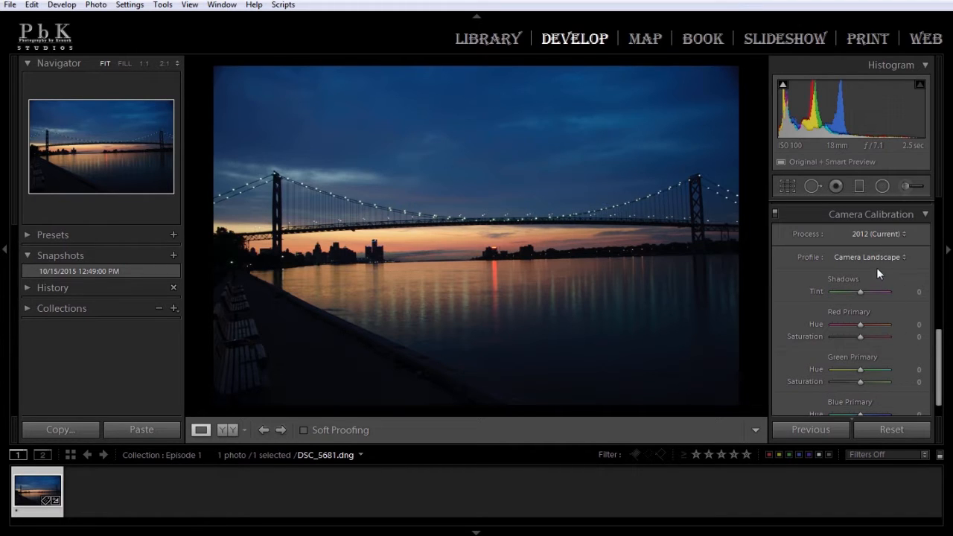
pyautogui.click(856, 214)
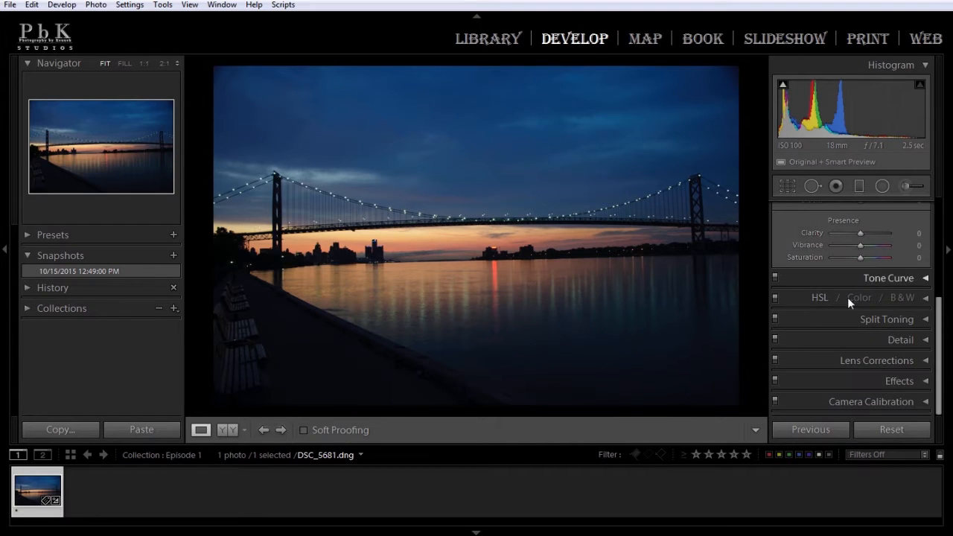
# Enable profile corrections, chromatic aberration removal and Constrain Crop in the basic lens corrections.
pyautogui.click(858, 361)
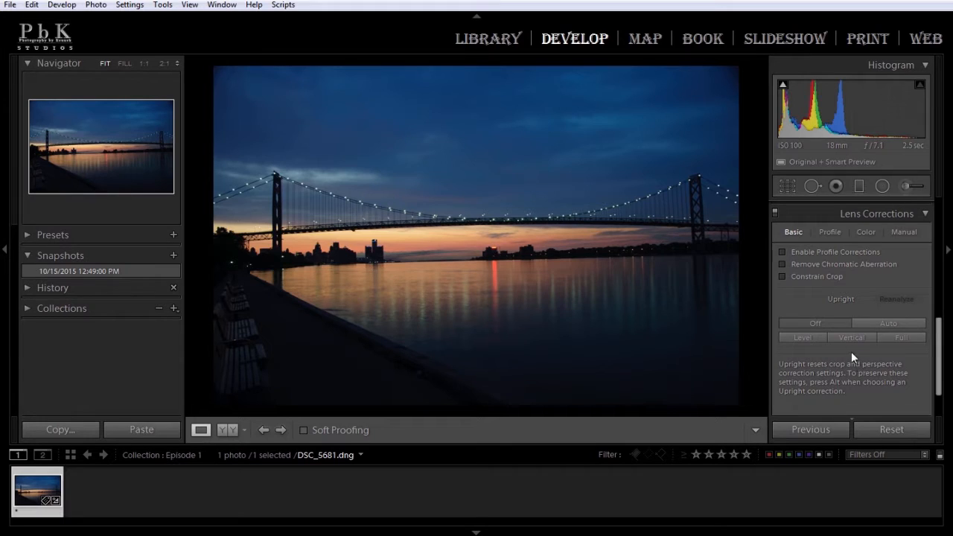
pyautogui.click(782, 252)
pyautogui.click(808, 263)
# Set the lens profile make to Tamron and compare the photo with profile corrections off and on.
pyautogui.click(822, 234)
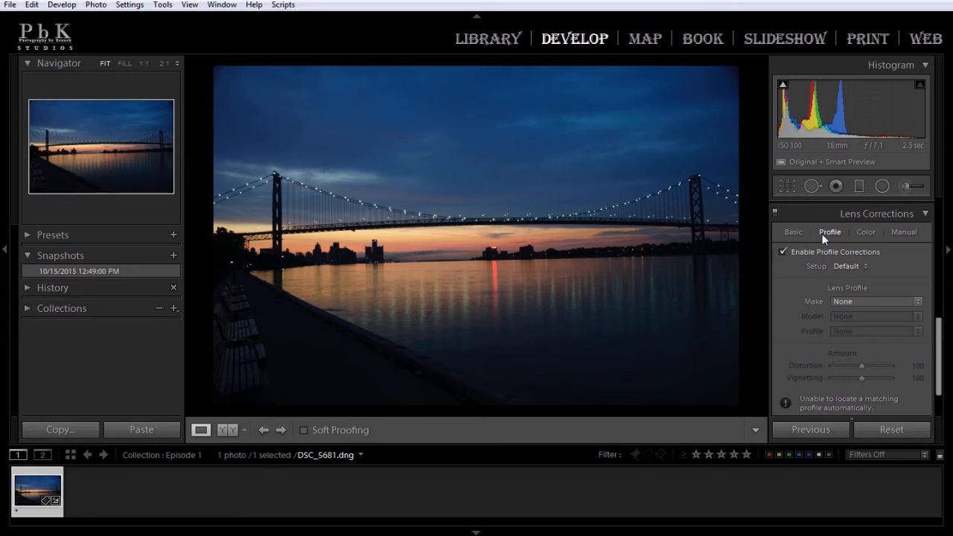
pyautogui.click(872, 302)
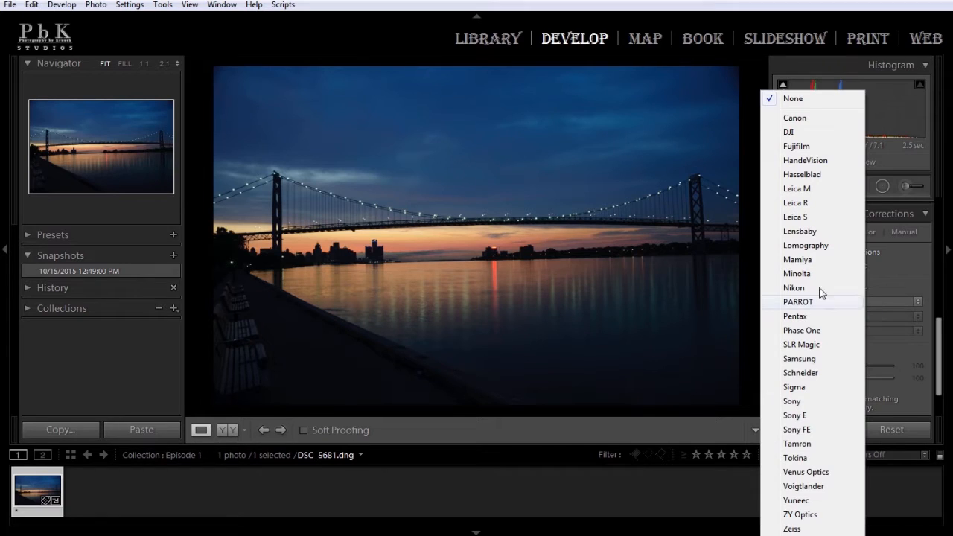
pyautogui.click(796, 443)
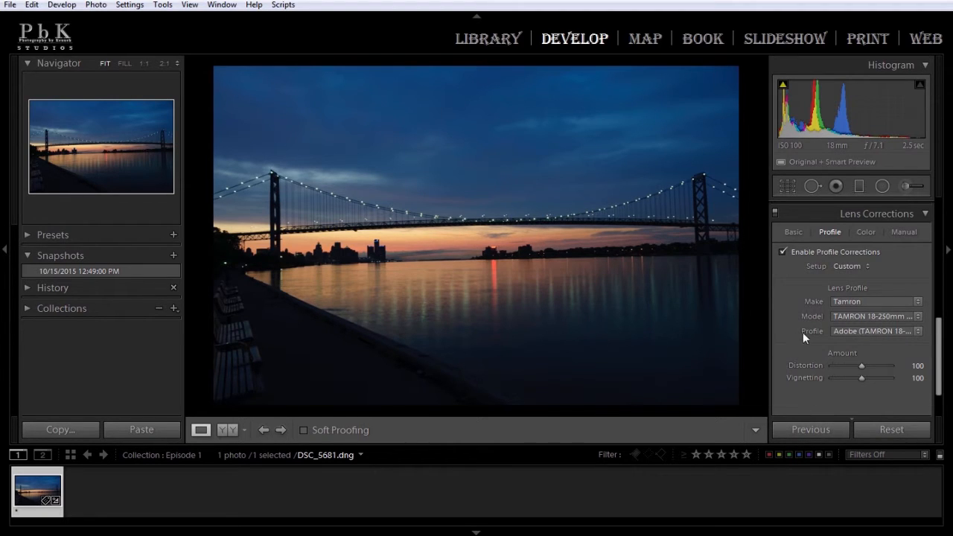
pyautogui.click(785, 251)
pyautogui.click(786, 252)
# Straighten the photo with the Level Upright correction.
pyautogui.click(793, 232)
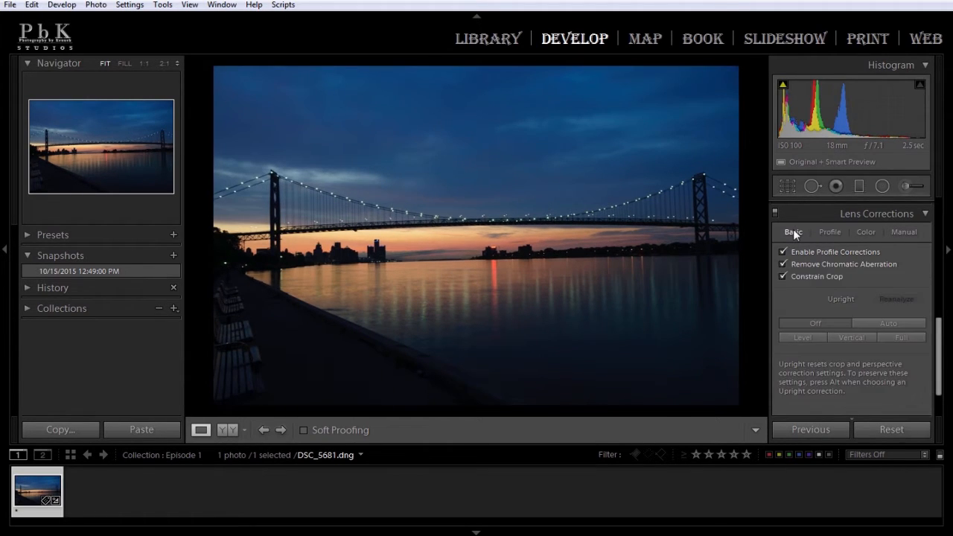
pyautogui.click(797, 337)
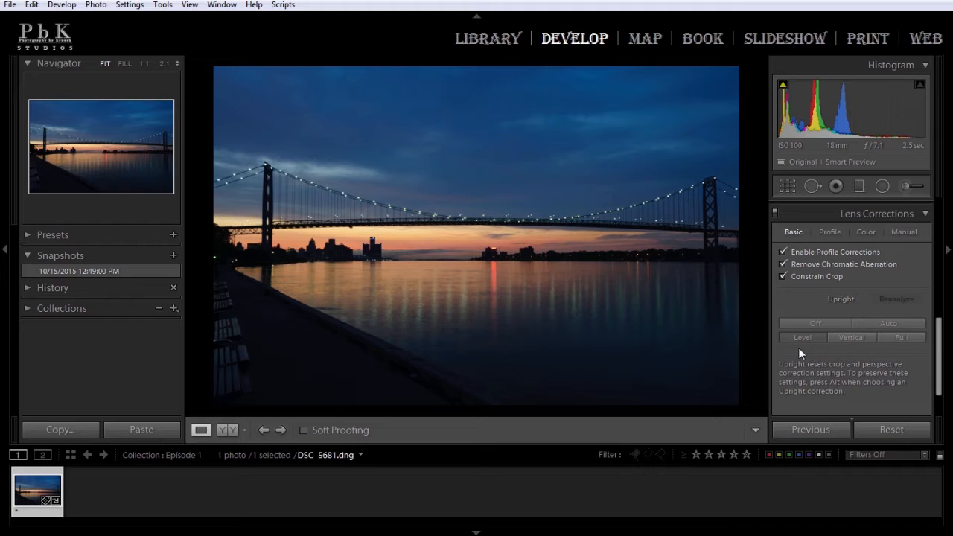
pyautogui.click(838, 210)
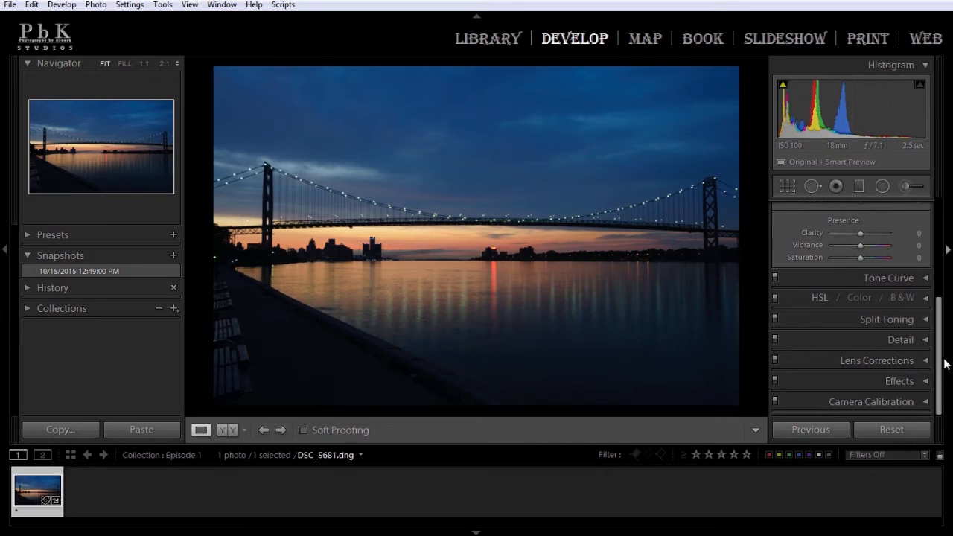
# Try the Daylight, Cloudy, Tungsten and Flash white balance presets on the photo.
pyautogui.moveTo(942, 363); pyautogui.dragTo(941, 257)
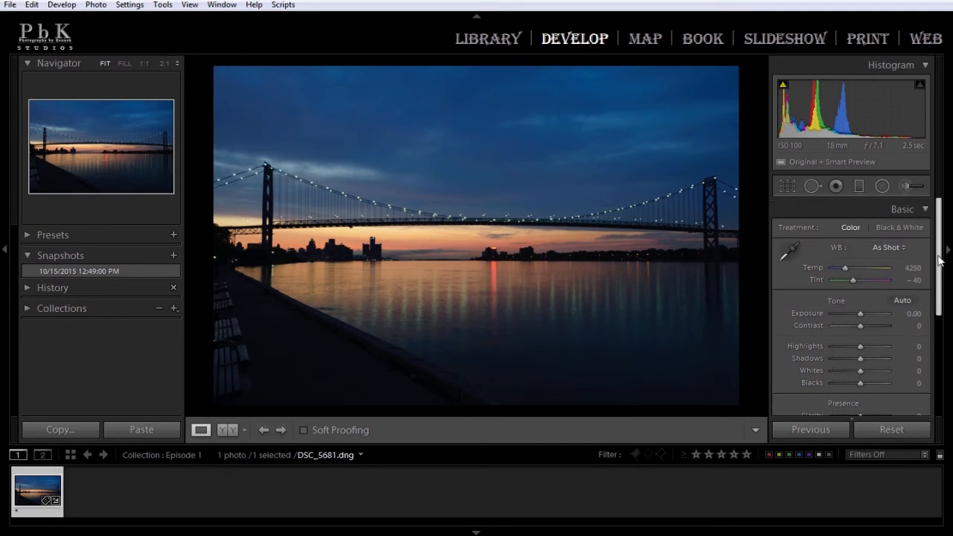
pyautogui.click(889, 248)
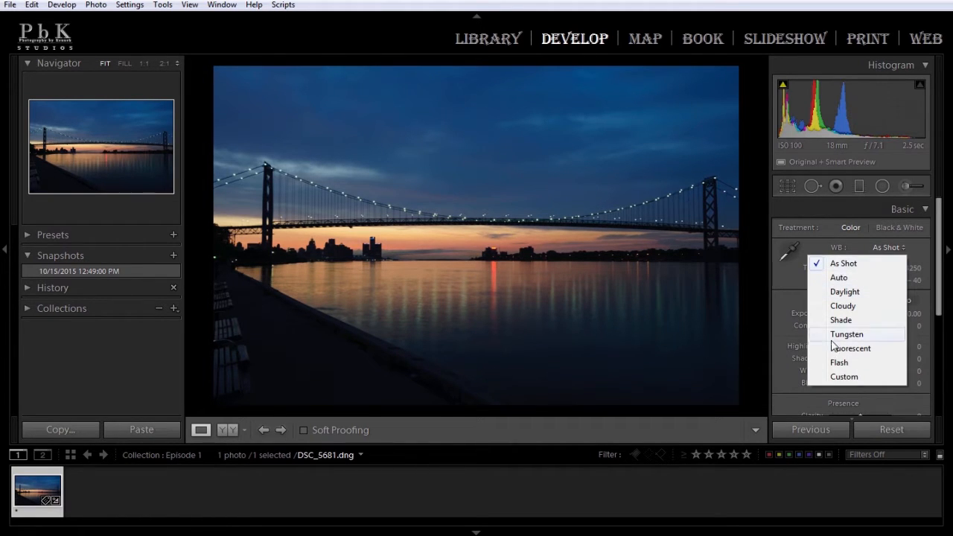
pyautogui.click(836, 292)
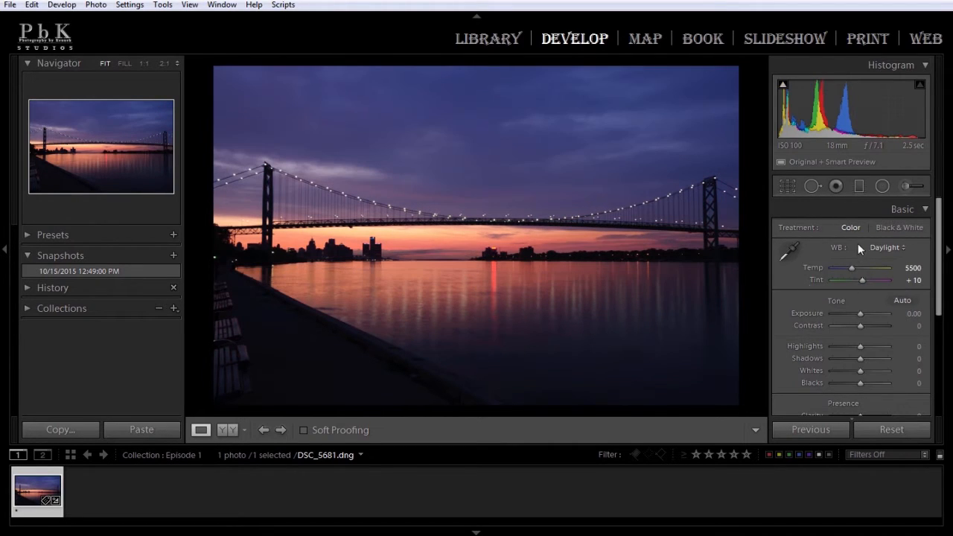
pyautogui.click(885, 247)
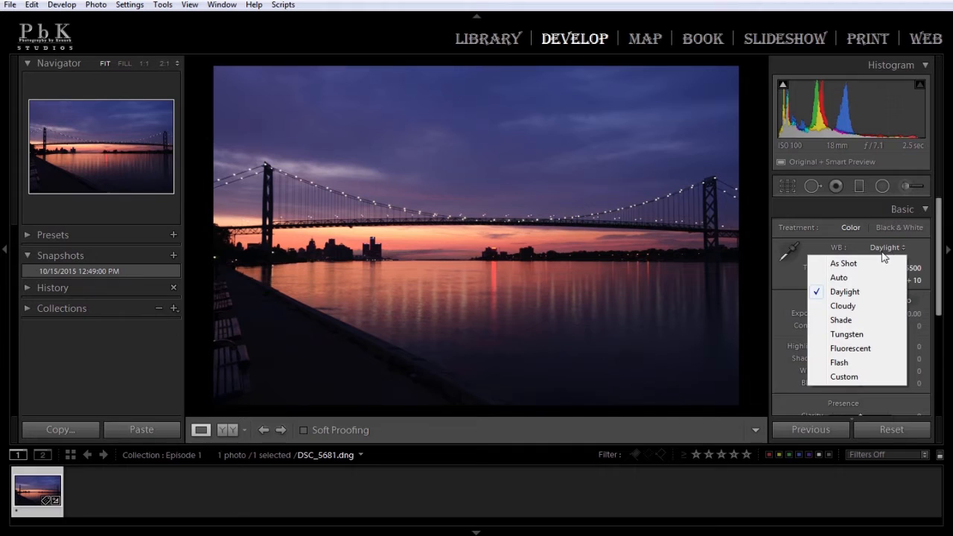
pyautogui.click(844, 305)
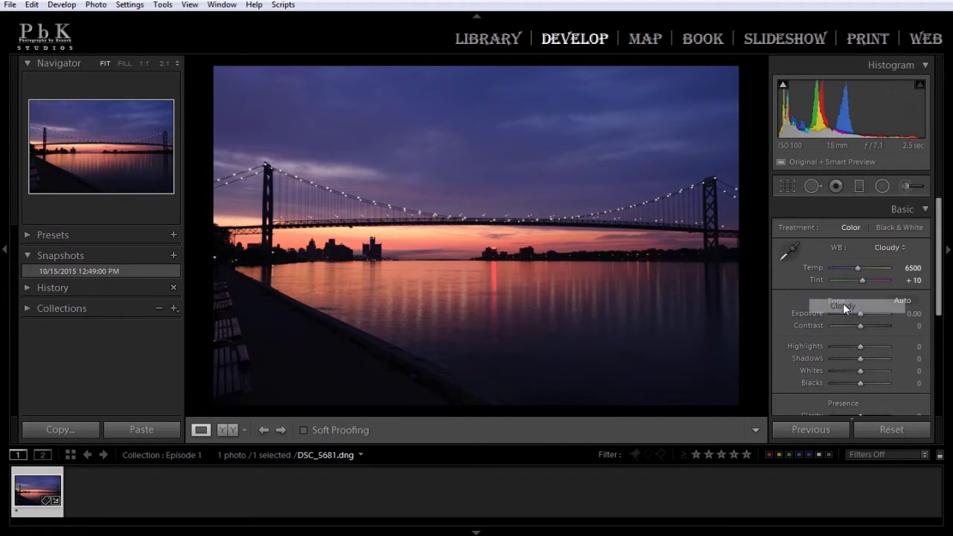
pyautogui.click(887, 247)
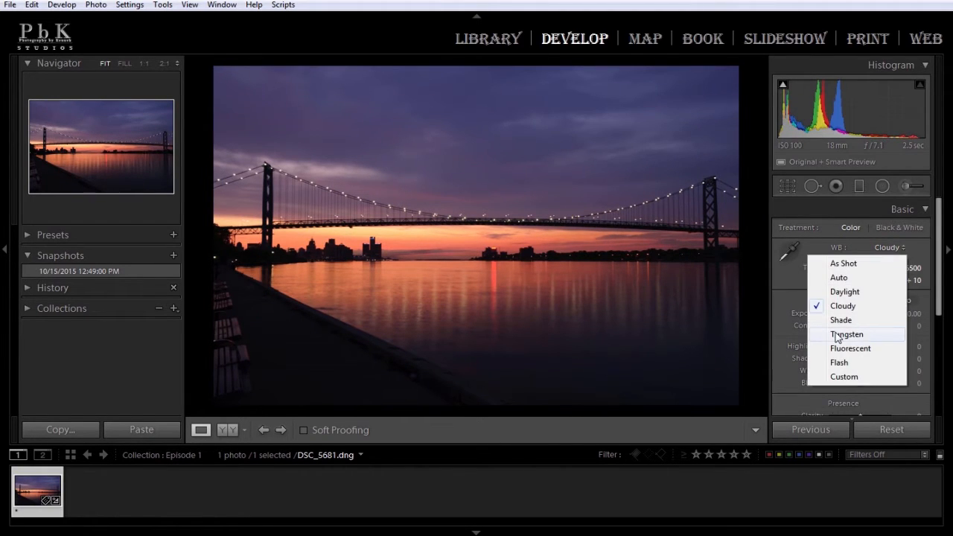
pyautogui.click(835, 336)
pyautogui.click(879, 250)
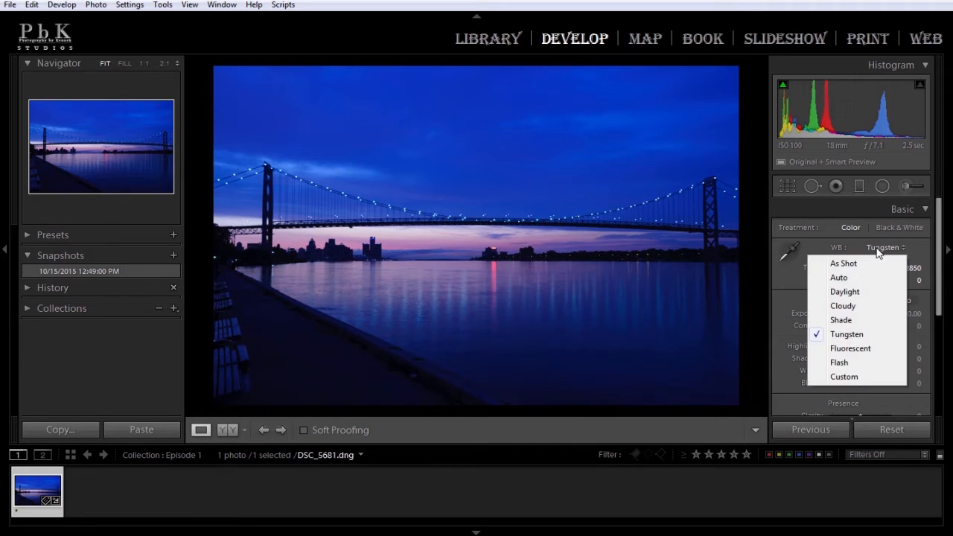
pyautogui.click(839, 363)
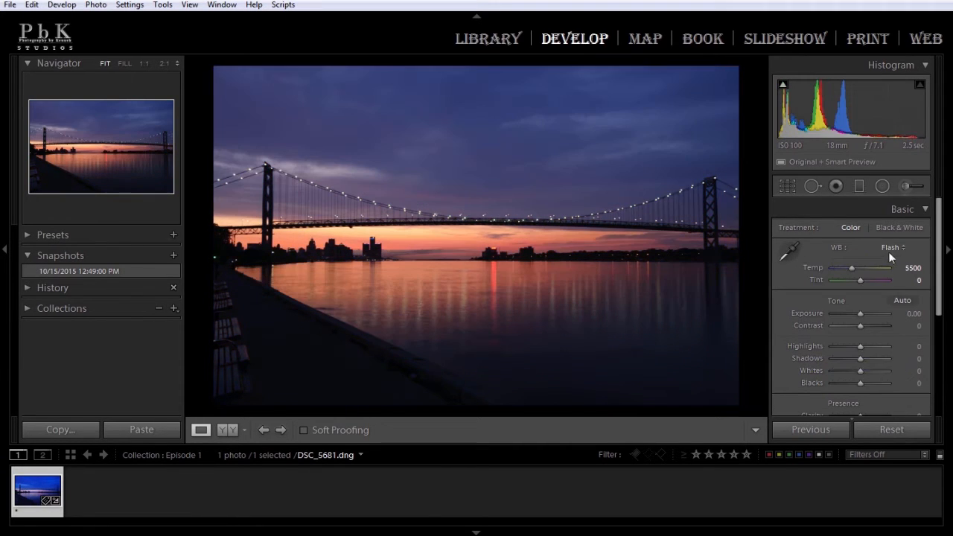
# Compare the Cloudy and Shade white balance presets several times and leave the white balance on Shade.
pyautogui.click(890, 251)
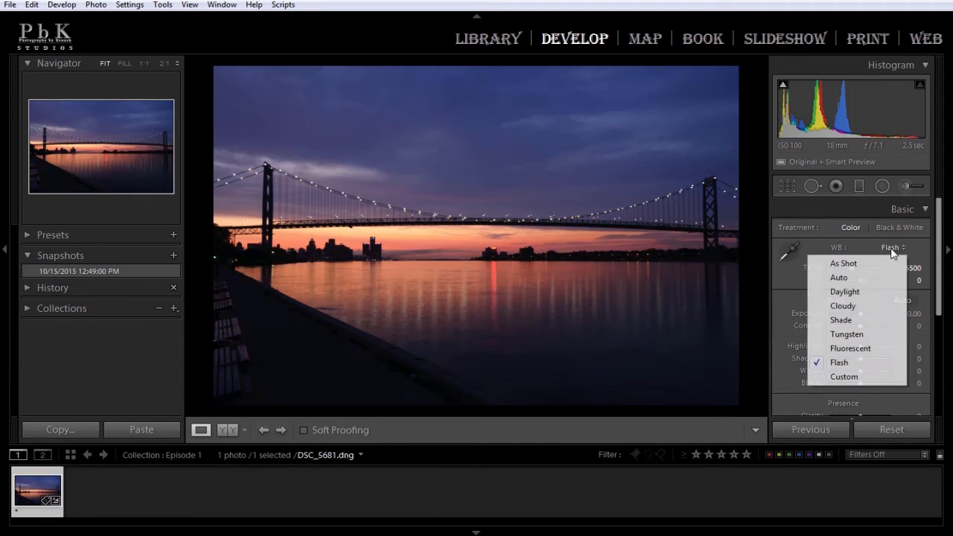
pyautogui.click(847, 311)
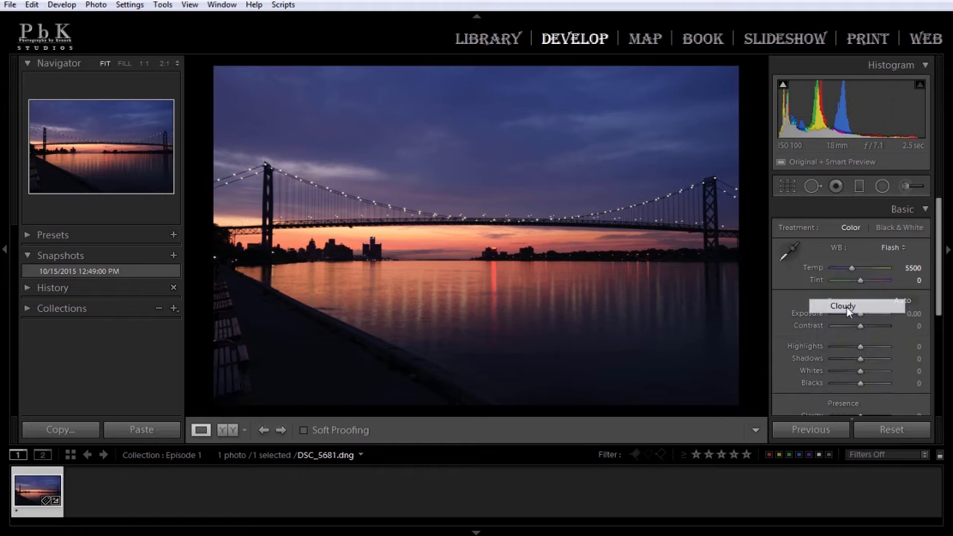
pyautogui.click(880, 251)
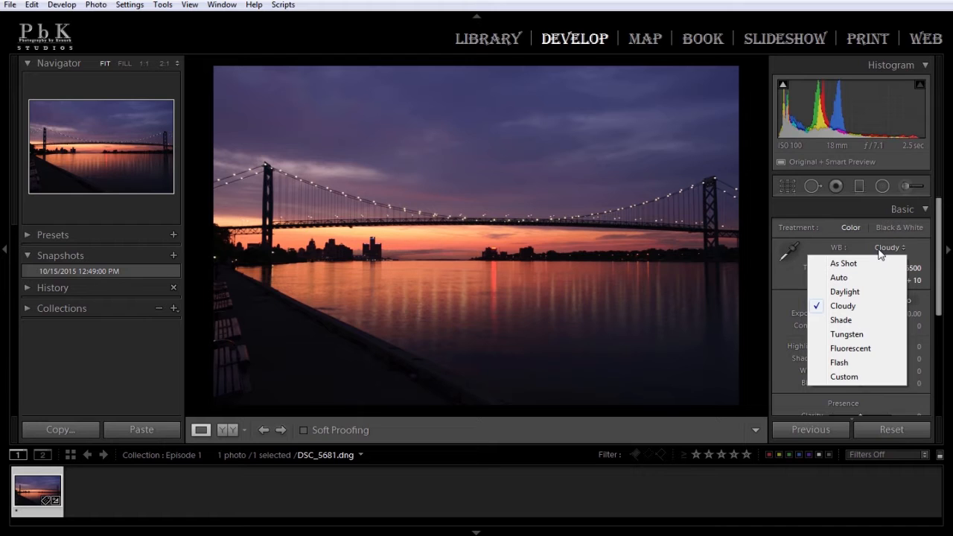
pyautogui.click(840, 320)
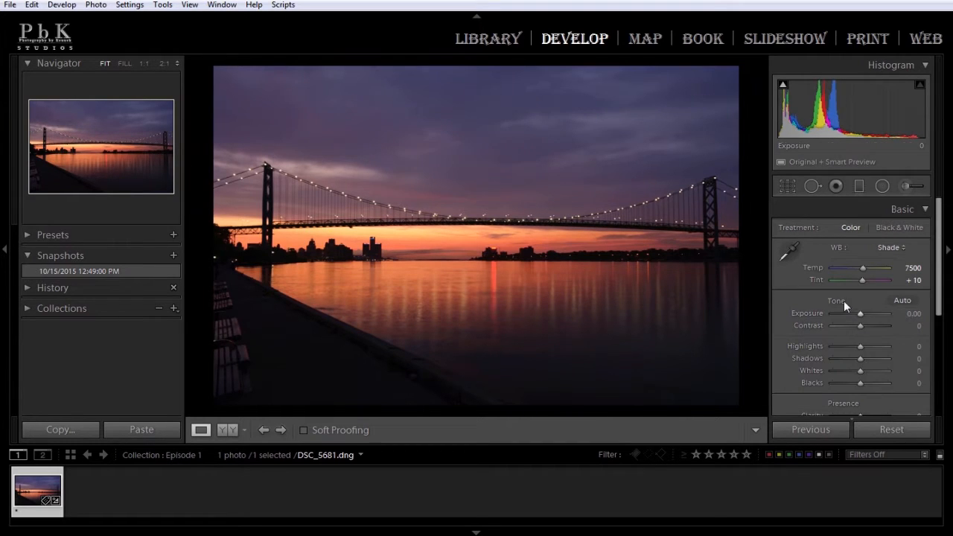
pyautogui.click(886, 247)
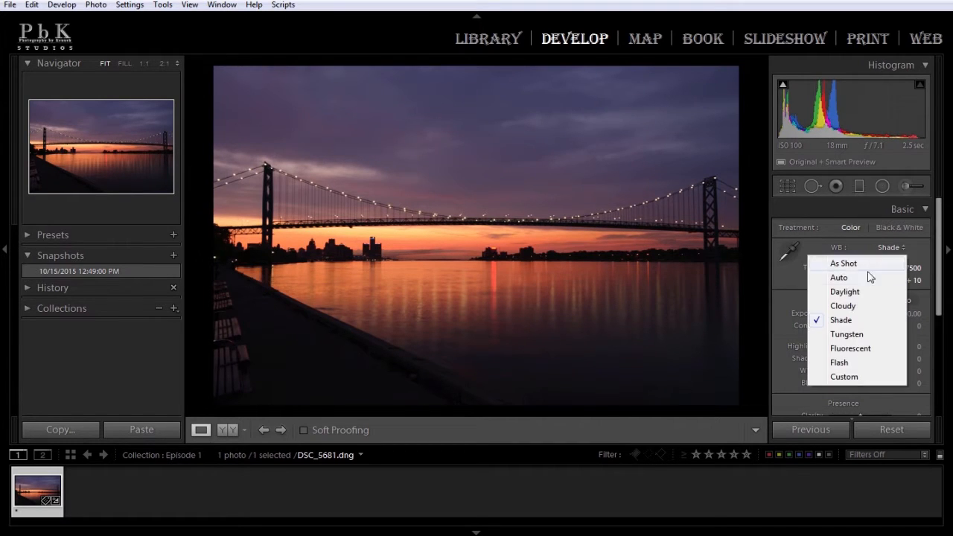
pyautogui.click(846, 305)
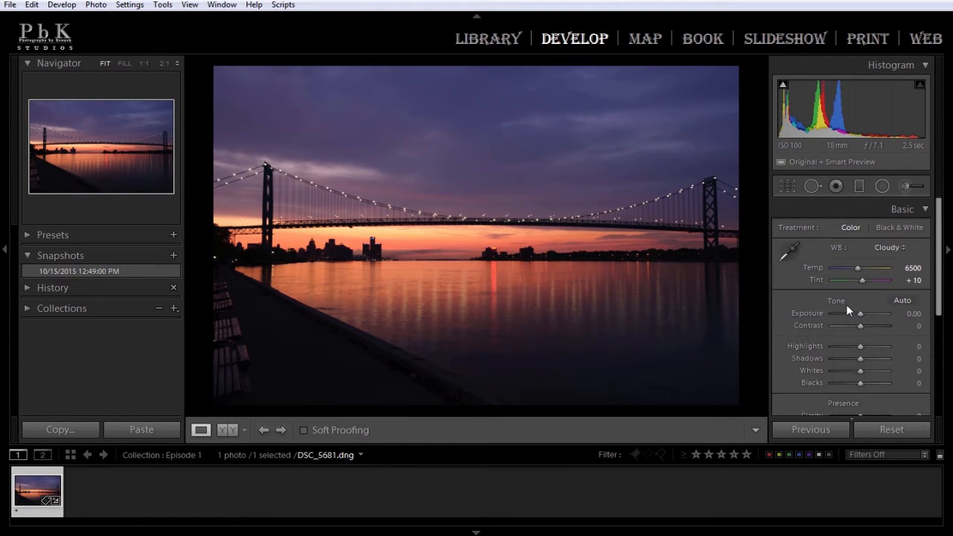
pyautogui.click(889, 247)
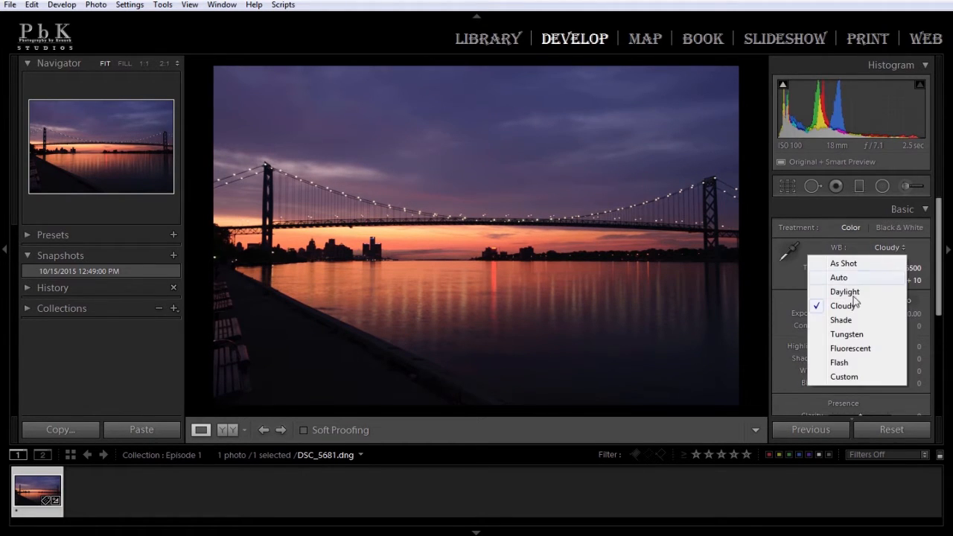
pyautogui.click(843, 319)
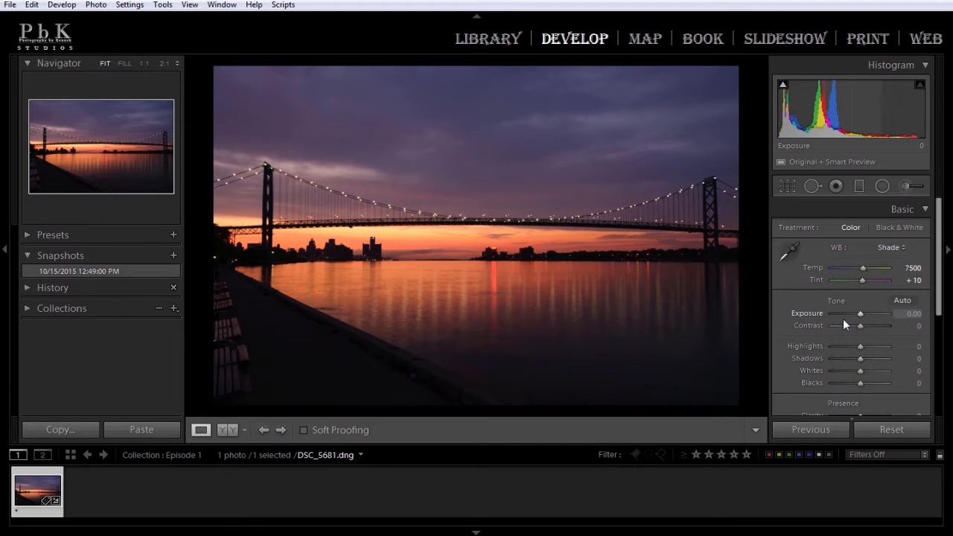
pyautogui.click(888, 246)
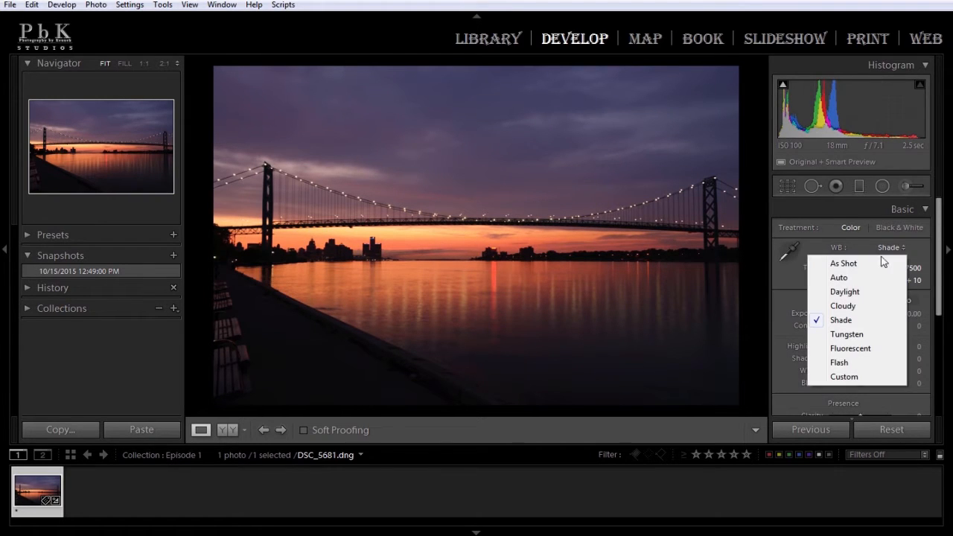
pyautogui.click(853, 305)
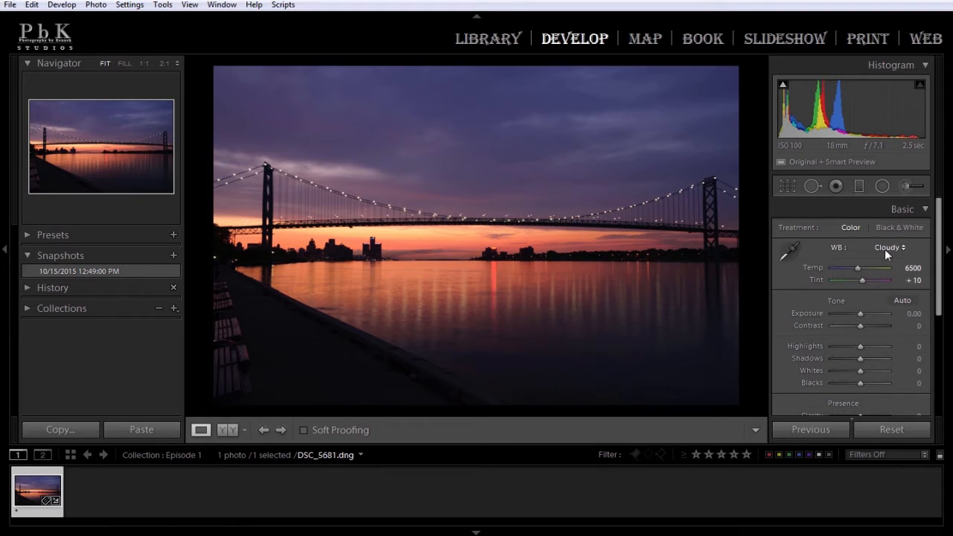
pyautogui.click(885, 248)
pyautogui.click(853, 319)
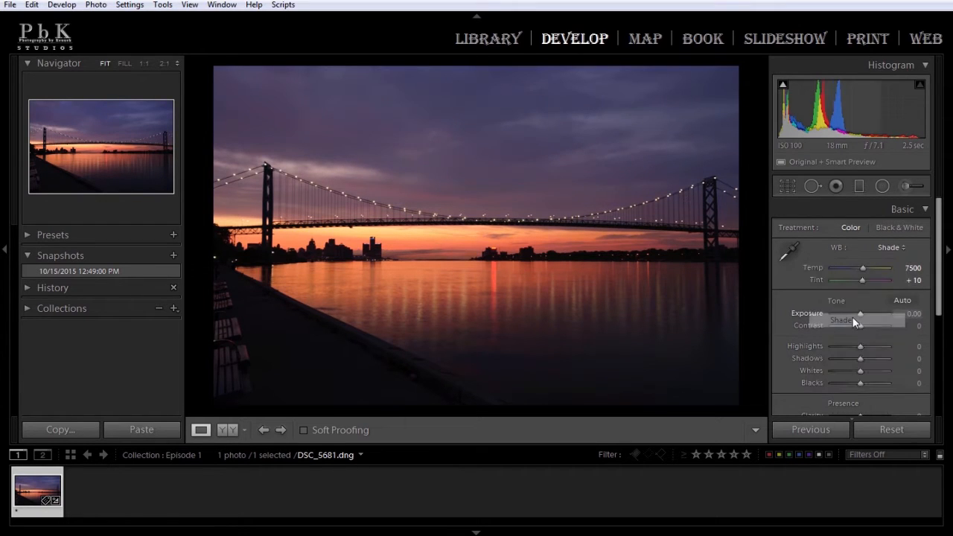
# Set the photo's white balance preset to Cloudy.
pyautogui.click(887, 250)
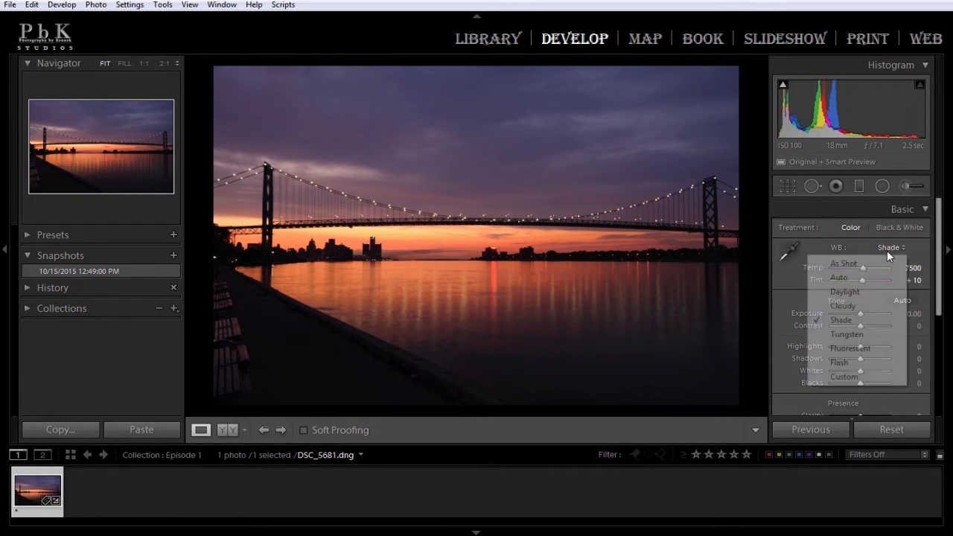
pyautogui.click(863, 310)
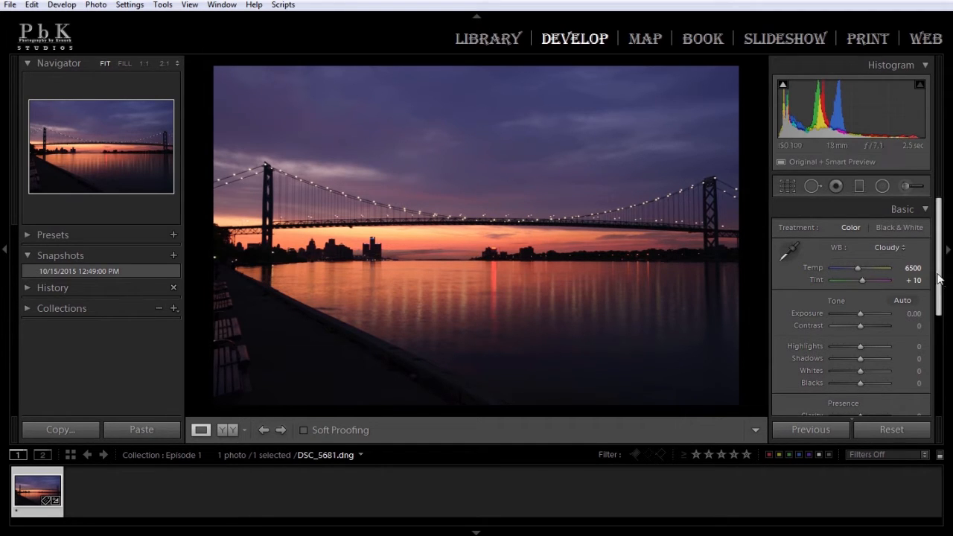
# Lower the photo's Highlights to -100 and raise its Shadows to +100.
pyautogui.moveTo(940, 276); pyautogui.dragTo(937, 320)
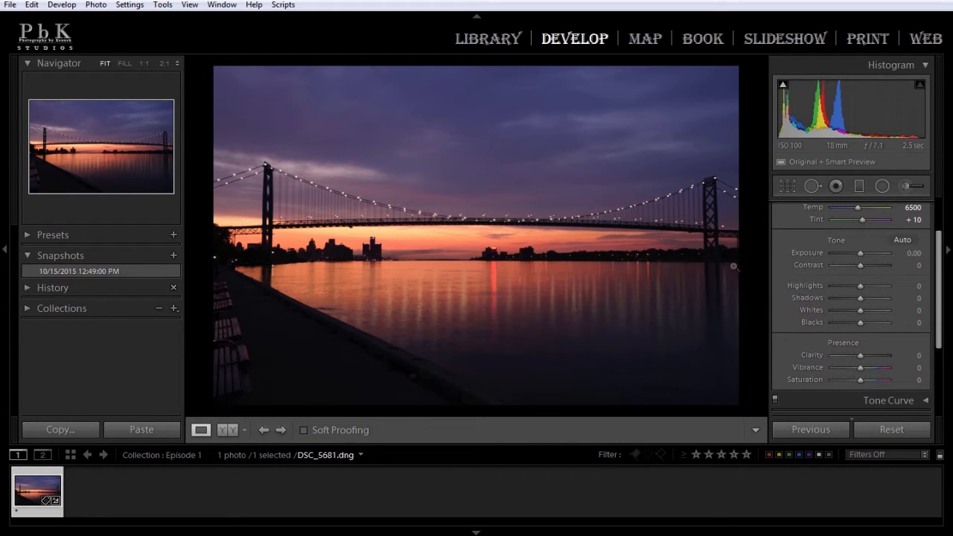
pyautogui.moveTo(863, 286); pyautogui.dragTo(796, 281)
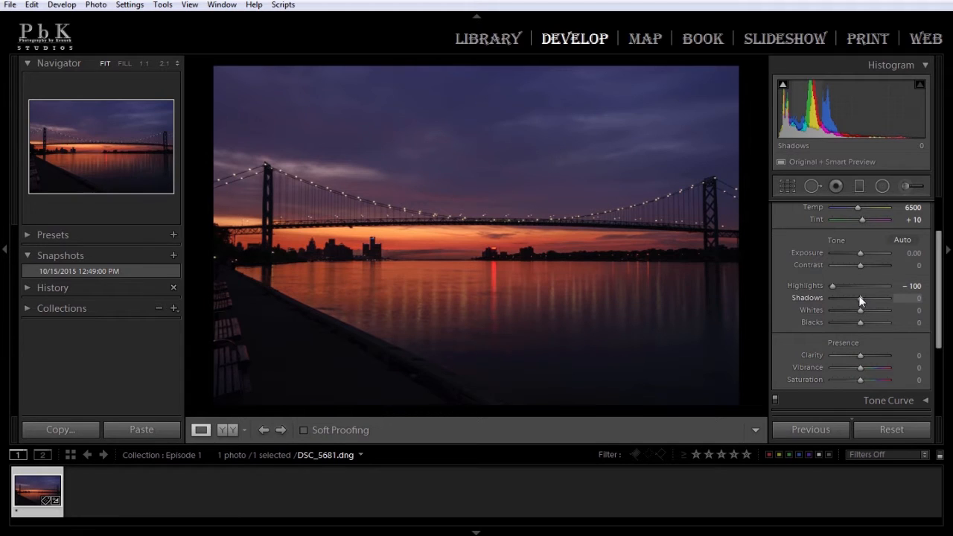
pyautogui.moveTo(860, 297); pyautogui.dragTo(886, 296)
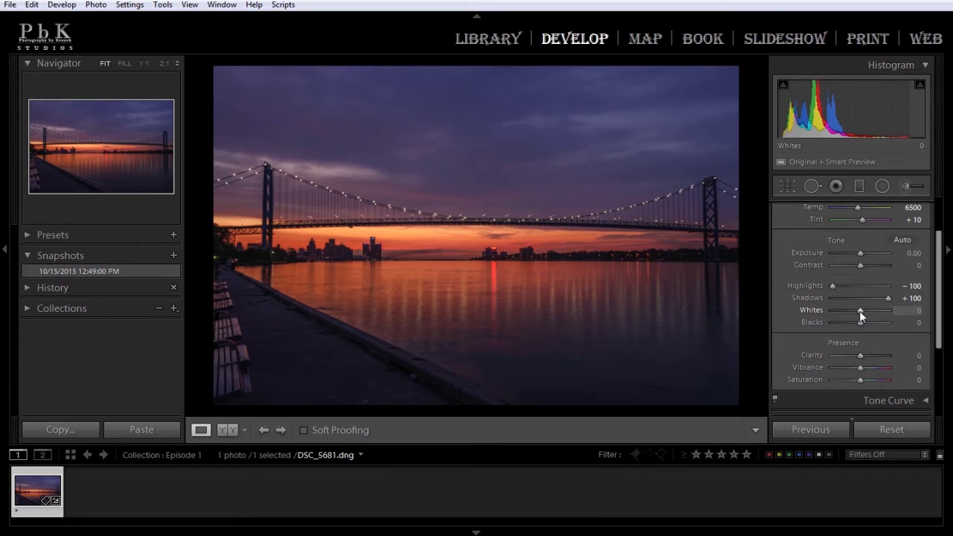
# Set Whites to +43 and Blacks to -24 while checking the clipping preview for each.
pyautogui.press('alt')
pyautogui.moveTo(859, 311); pyautogui.dragTo(871, 309)
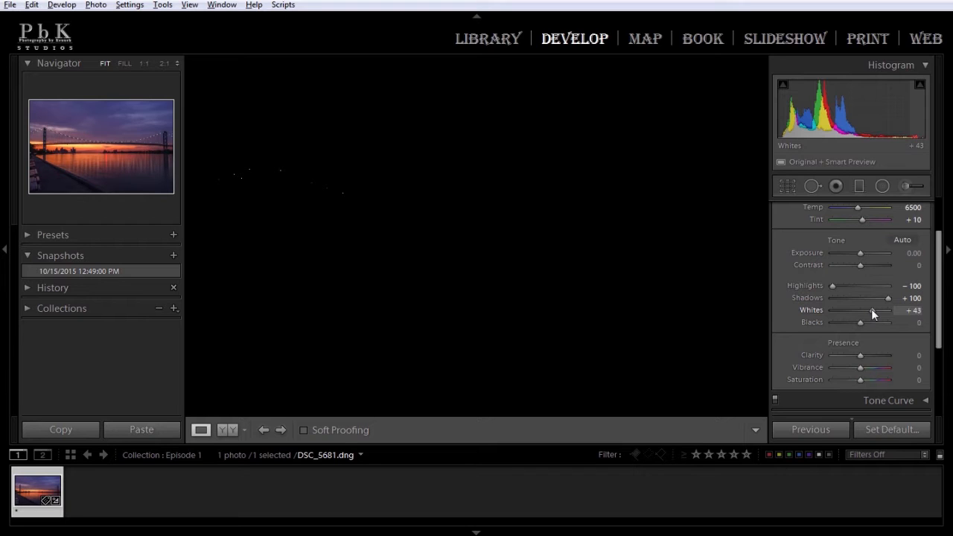
pyautogui.moveTo(870, 309); pyautogui.dragTo(870, 309)
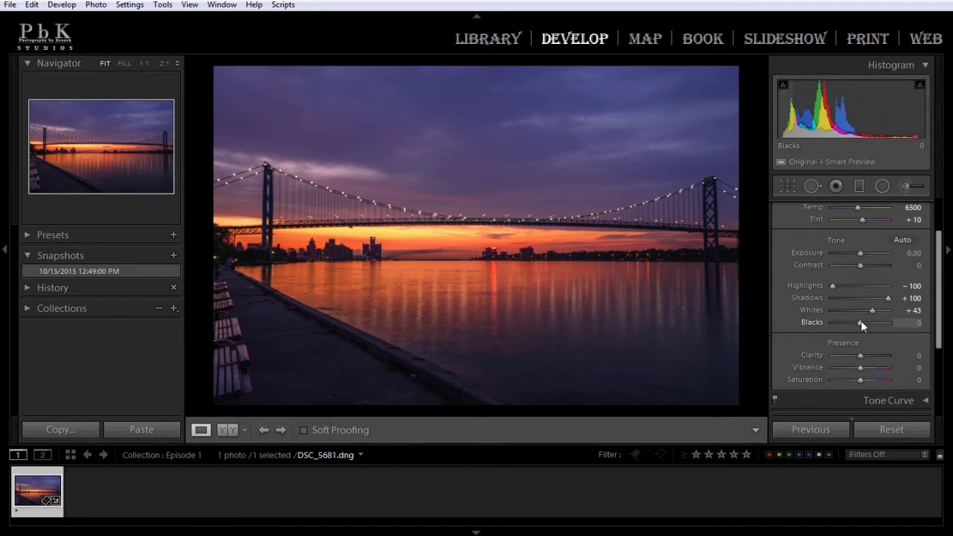
pyautogui.press('alt')
pyautogui.moveTo(860, 321); pyautogui.dragTo(853, 322)
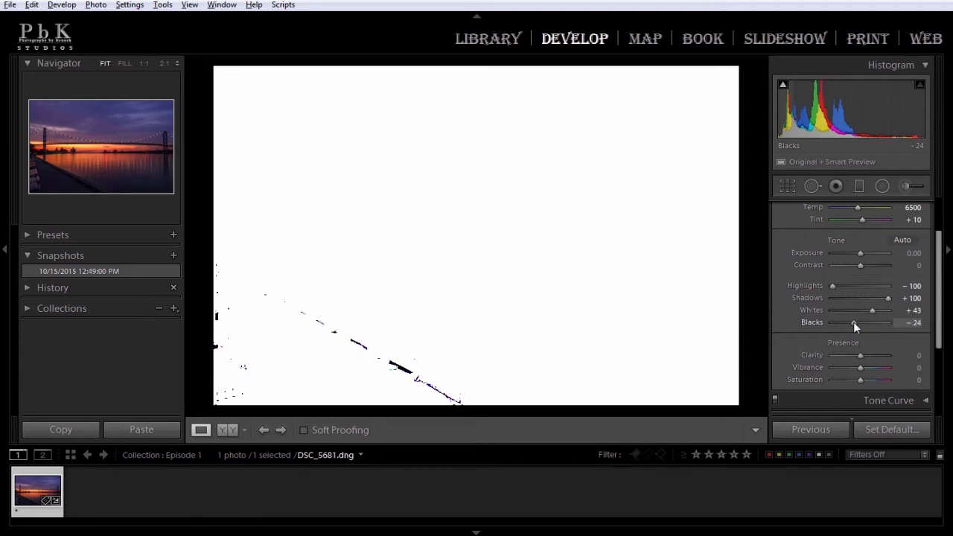
pyautogui.moveTo(853, 321); pyautogui.dragTo(853, 322)
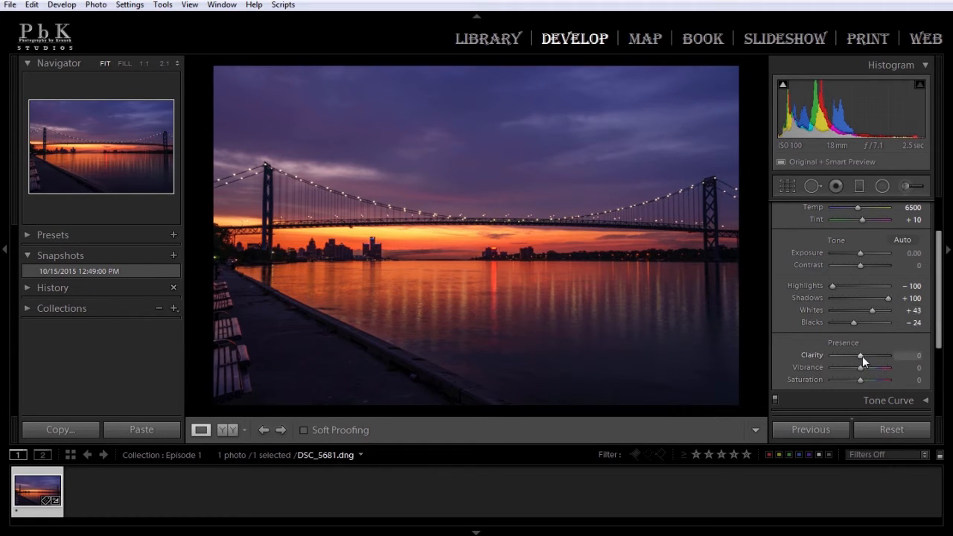
# Try Clarity at +100 and 50 on the photo, and settle on +16.
pyautogui.moveTo(861, 355); pyautogui.dragTo(939, 358)
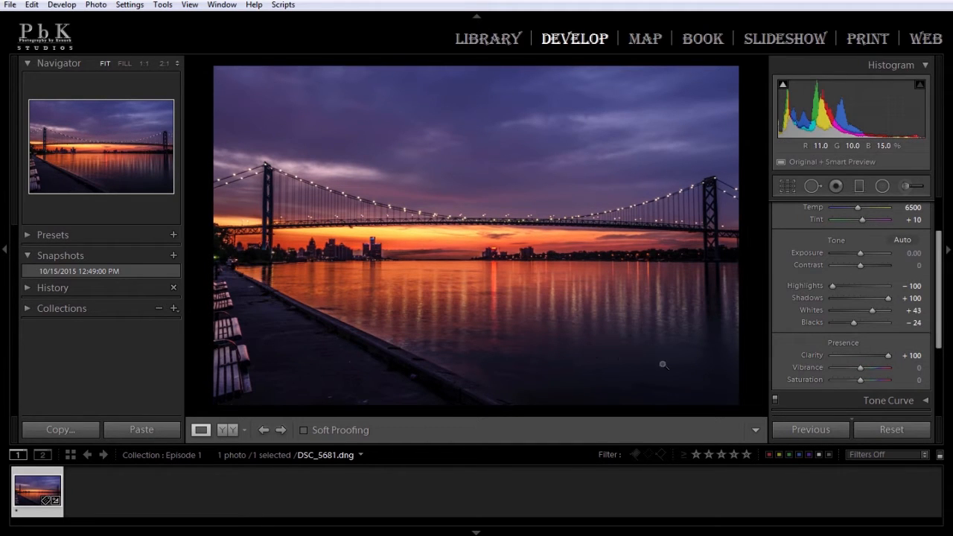
pyautogui.click(903, 353)
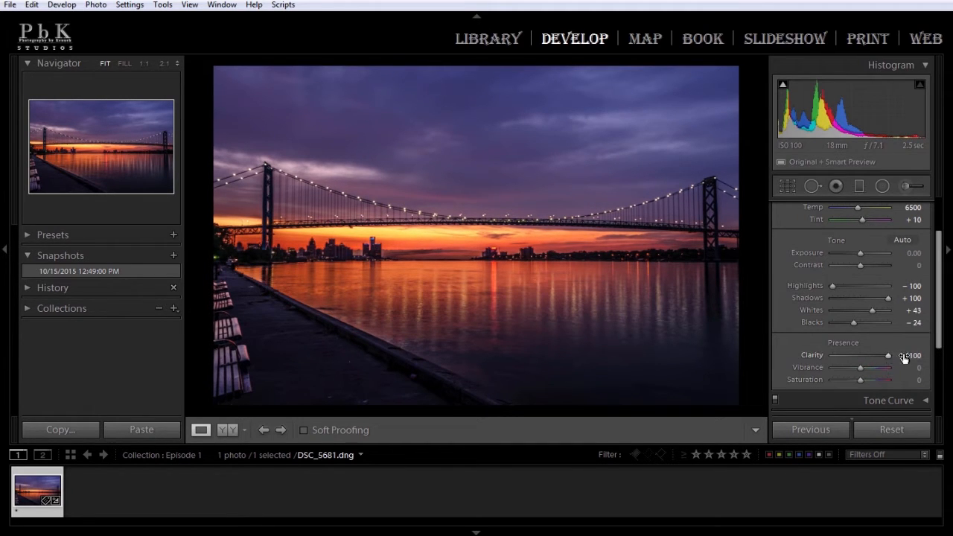
pyautogui.write('50')
pyautogui.press('Return')
pyautogui.moveTo(874, 356); pyautogui.dragTo(865, 356)
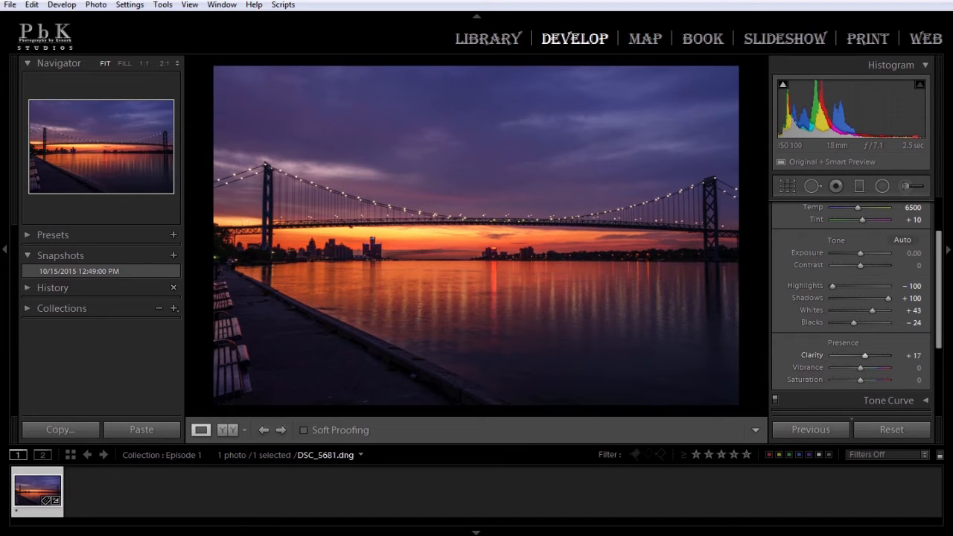
pyautogui.moveTo(864, 355); pyautogui.dragTo(863, 355)
# Raise the photo's Vibrance to +19 and its Saturation to +5.
pyautogui.moveTo(864, 366); pyautogui.dragTo(860, 367)
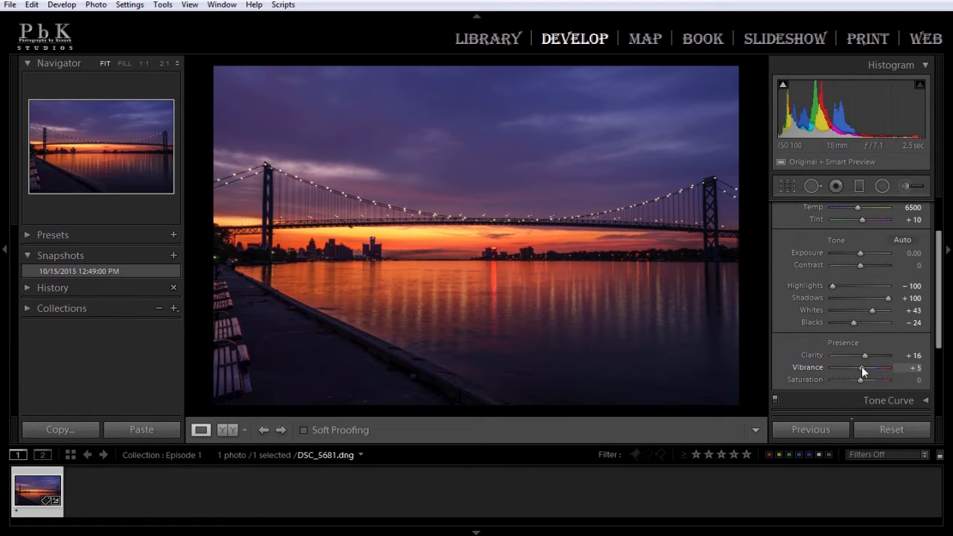
pyautogui.moveTo(861, 366); pyautogui.dragTo(862, 364)
pyautogui.moveTo(863, 365); pyautogui.dragTo(865, 366)
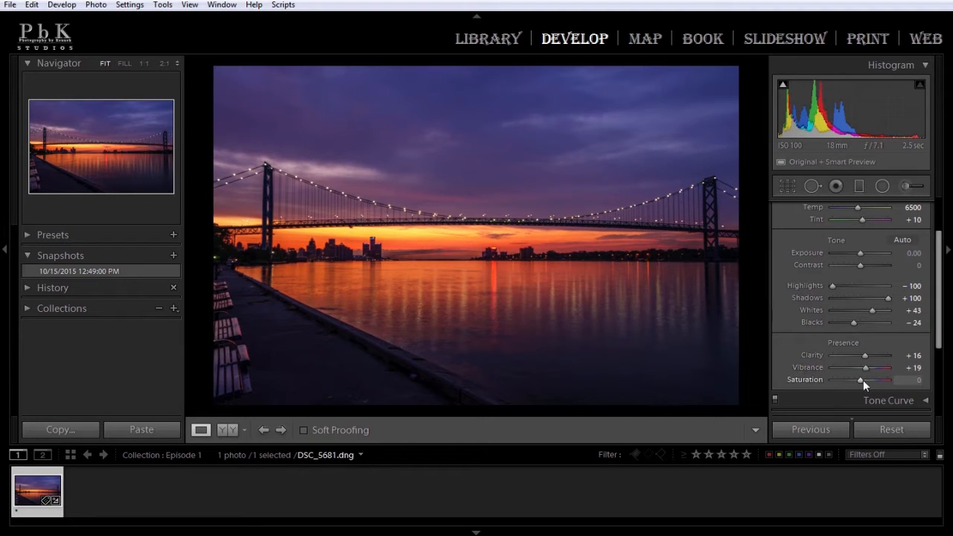
pyautogui.moveTo(860, 381); pyautogui.dragTo(863, 382)
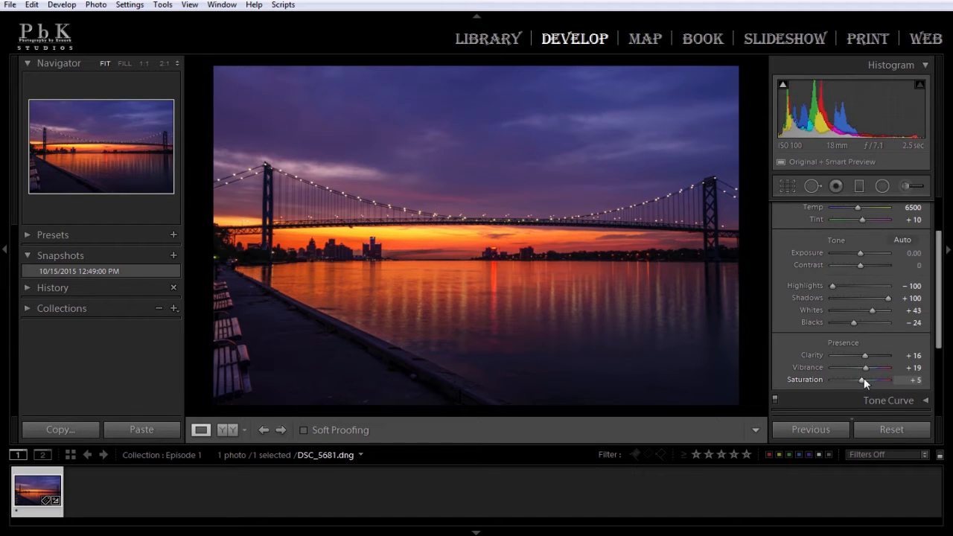
# Compare the edited photo with its unedited before version several times.
pyautogui.moveTo(939, 295); pyautogui.dragTo(942, 377)
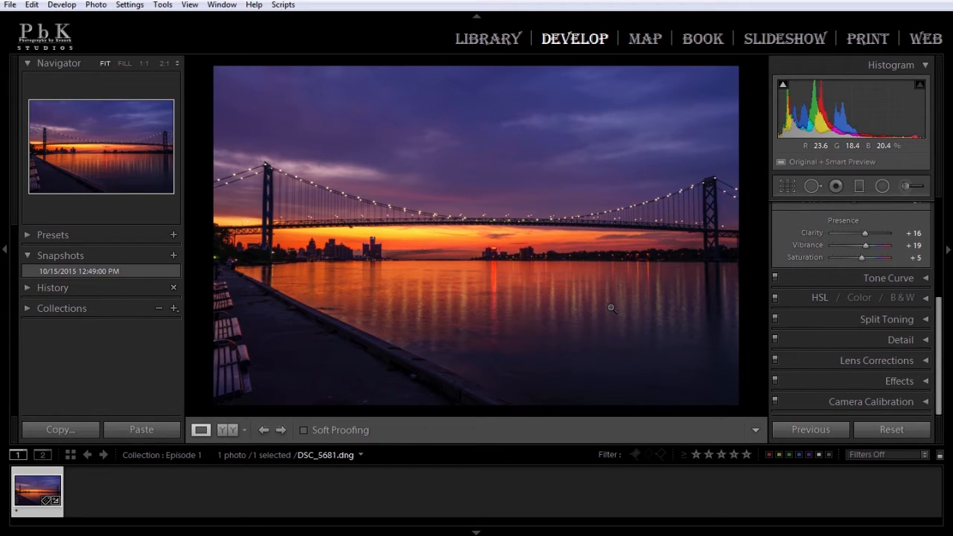
pyautogui.press('\\')
pyautogui.press('\\')
pyautogui.press('\\')
pyautogui.press('\\')
pyautogui.press('\\')
pyautogui.press('\\')
pyautogui.press('\\')
pyautogui.press('\\')
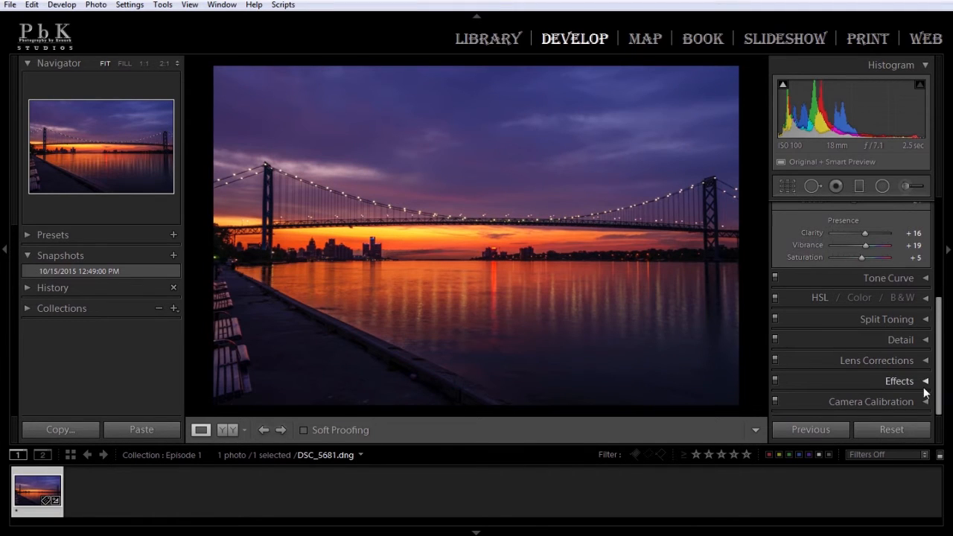
# Inspect the skyline at 1:1 and set noise reduction to Luminance 8 and Color 27.
pyautogui.click(888, 340)
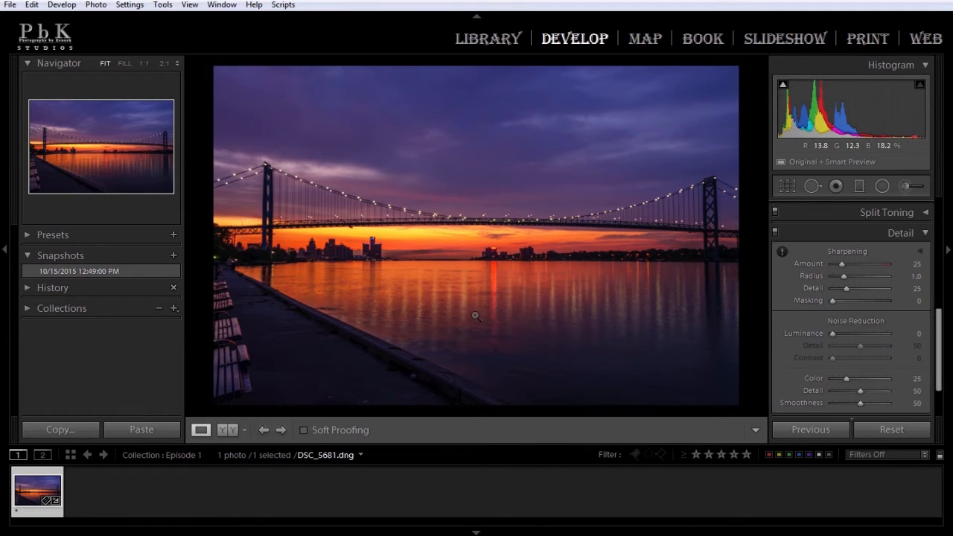
pyautogui.click(378, 250)
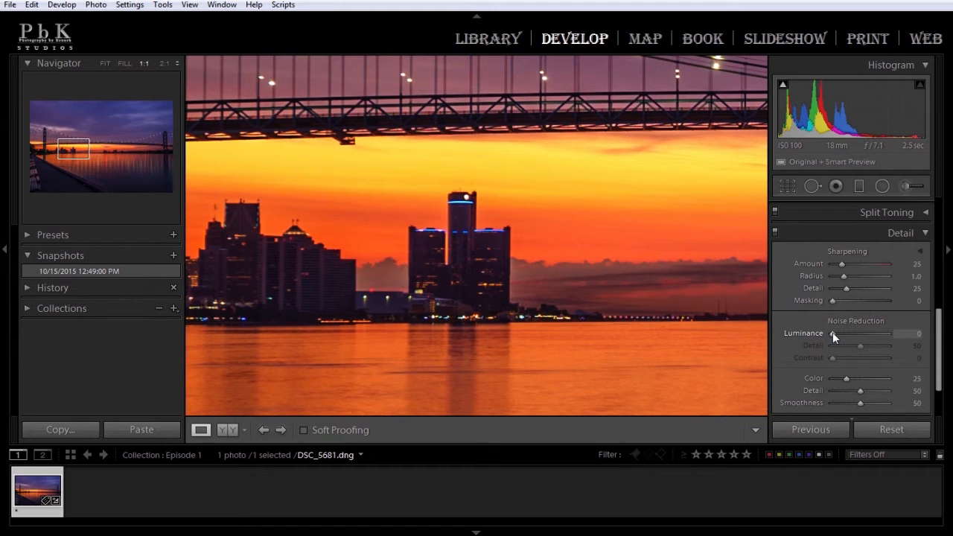
pyautogui.press('alt')
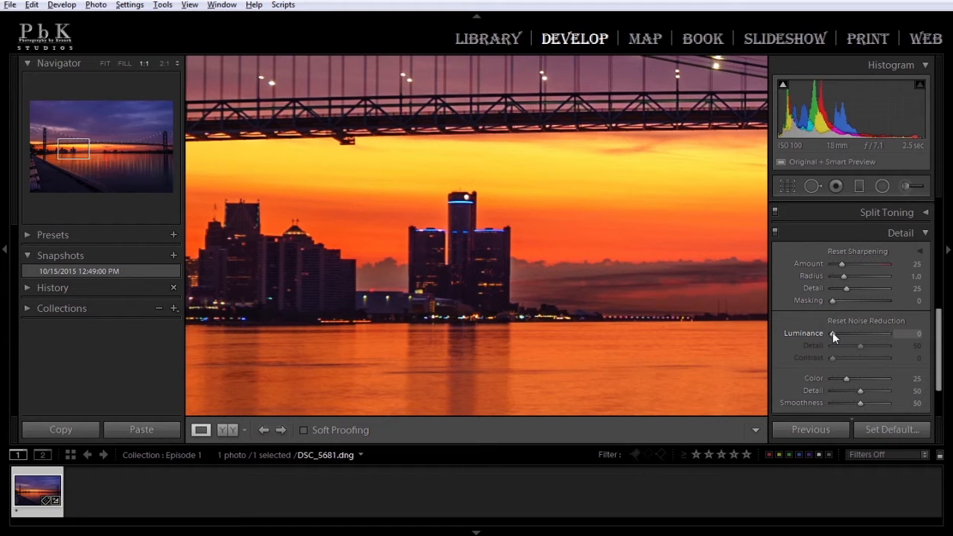
pyautogui.keyDown('alt'); pyautogui.click(832, 332); pyautogui.keyUp('alt')
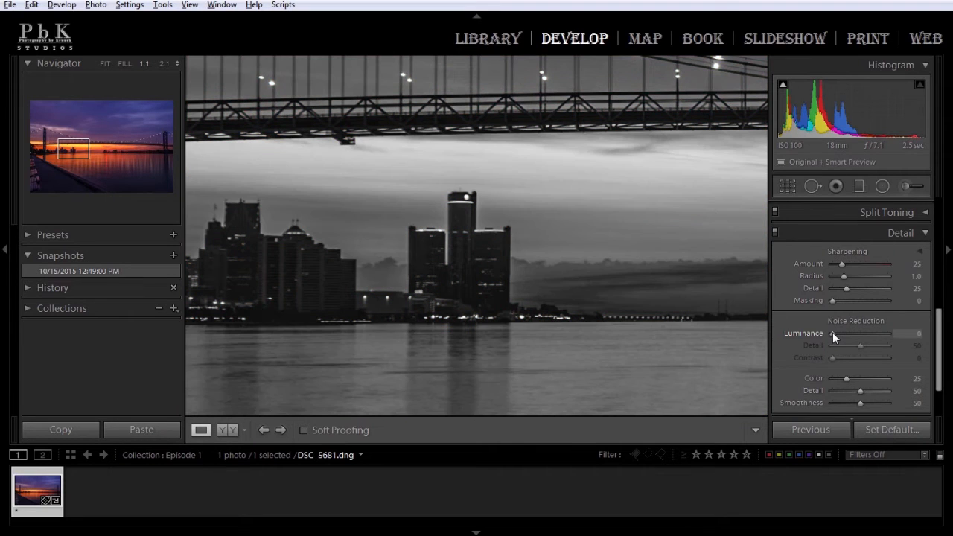
pyautogui.moveTo(832, 332); pyautogui.dragTo(833, 331)
pyautogui.moveTo(836, 332); pyautogui.dragTo(836, 330)
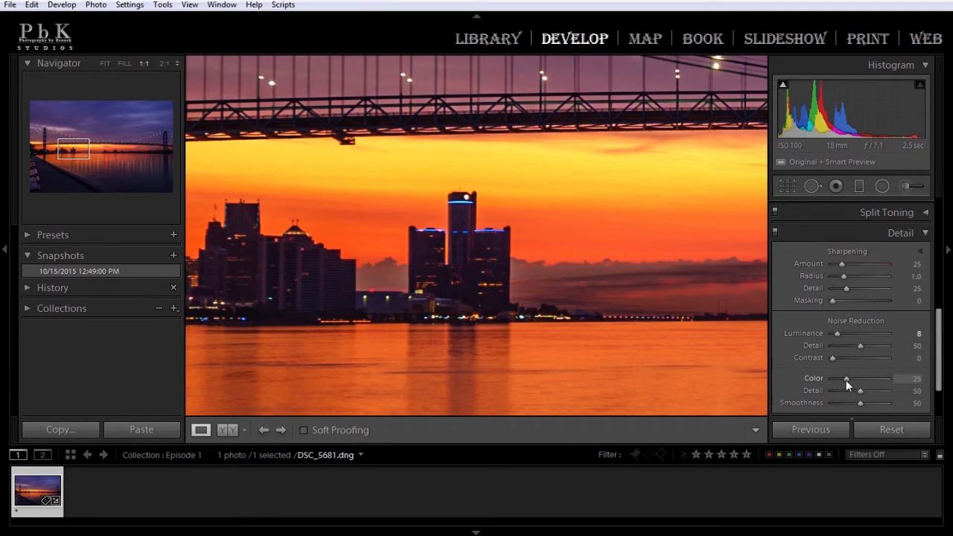
pyautogui.moveTo(846, 380); pyautogui.dragTo(847, 380)
pyautogui.moveTo(847, 377); pyautogui.dragTo(847, 376)
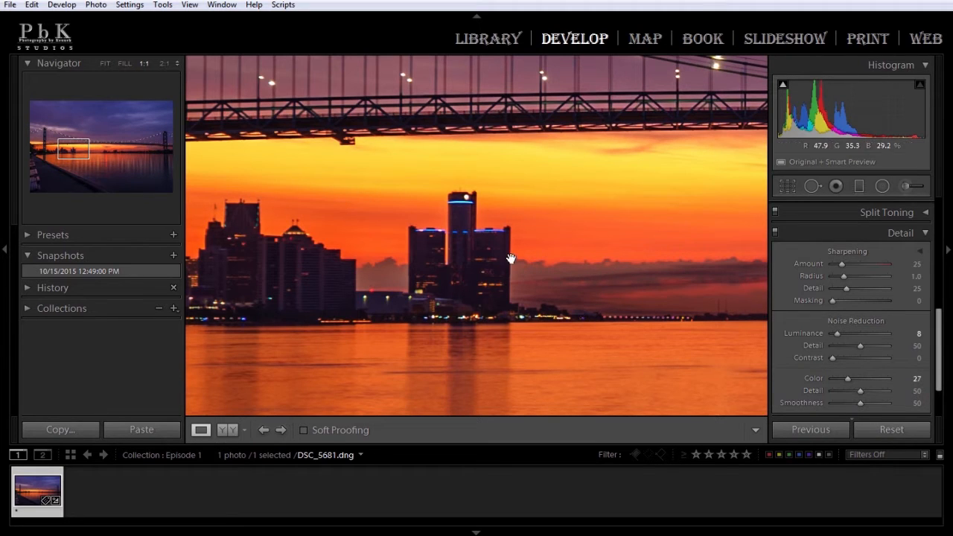
# Set the sharpening Radius to 0.6 and the Amount to 89.
pyautogui.click(919, 275)
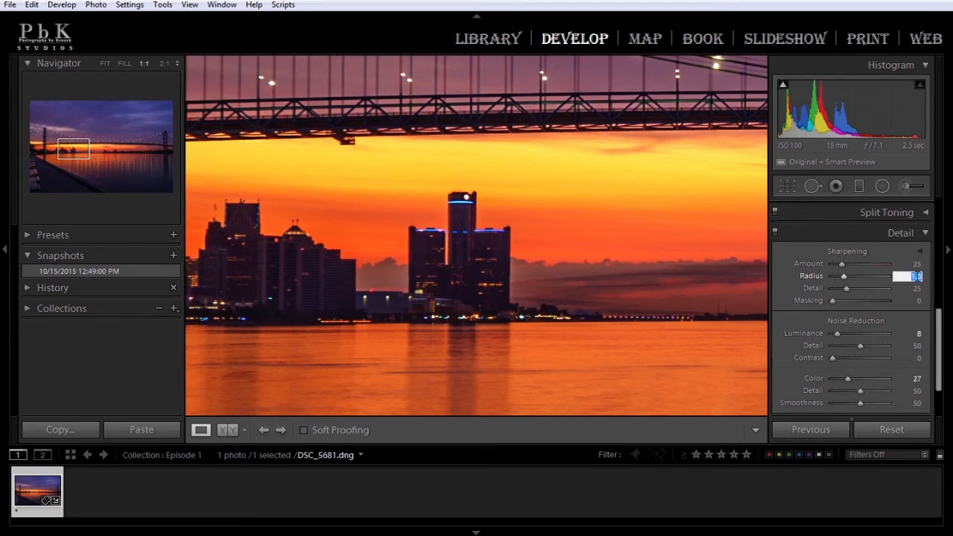
pyautogui.write('1')
pyautogui.write('6')
pyautogui.press('Return')
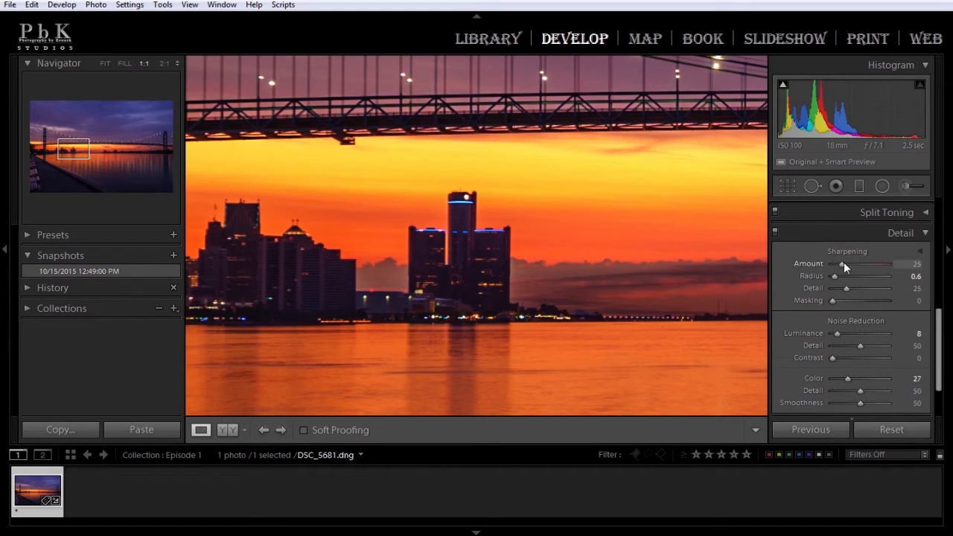
pyautogui.moveTo(843, 262); pyautogui.dragTo(864, 263)
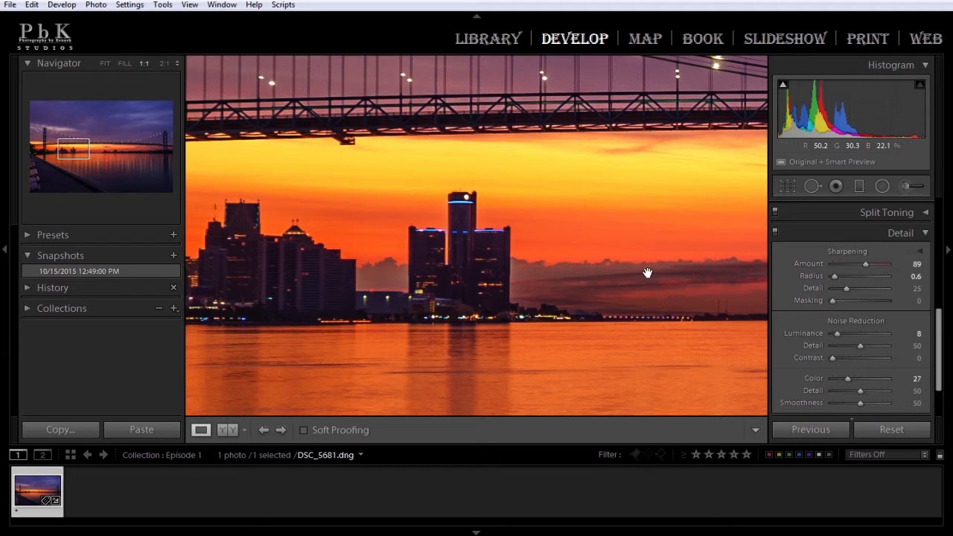
# Check the sharpened photo up close and as a whole, and set the sharpening Masking to 82 using the mask preview.
pyautogui.click(570, 232)
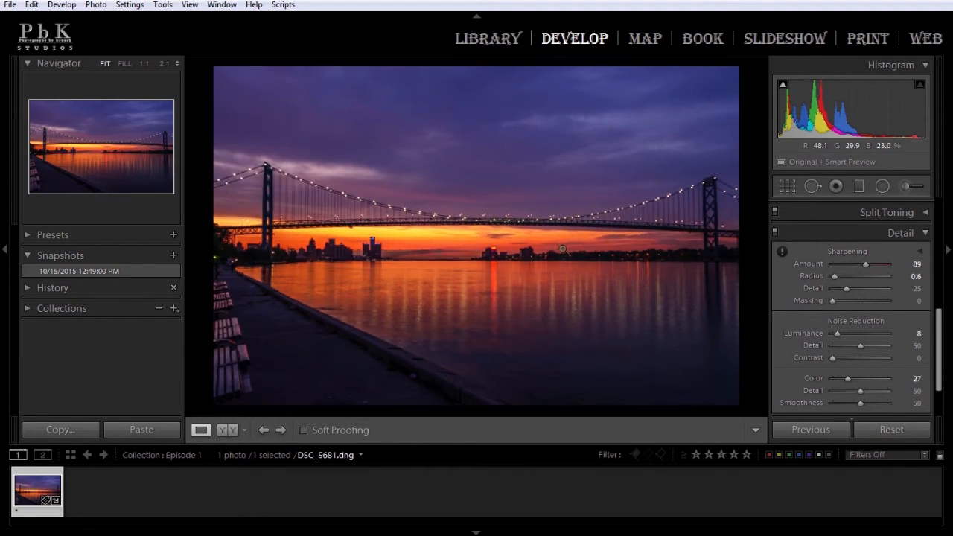
pyautogui.click(477, 201)
pyautogui.click(534, 238)
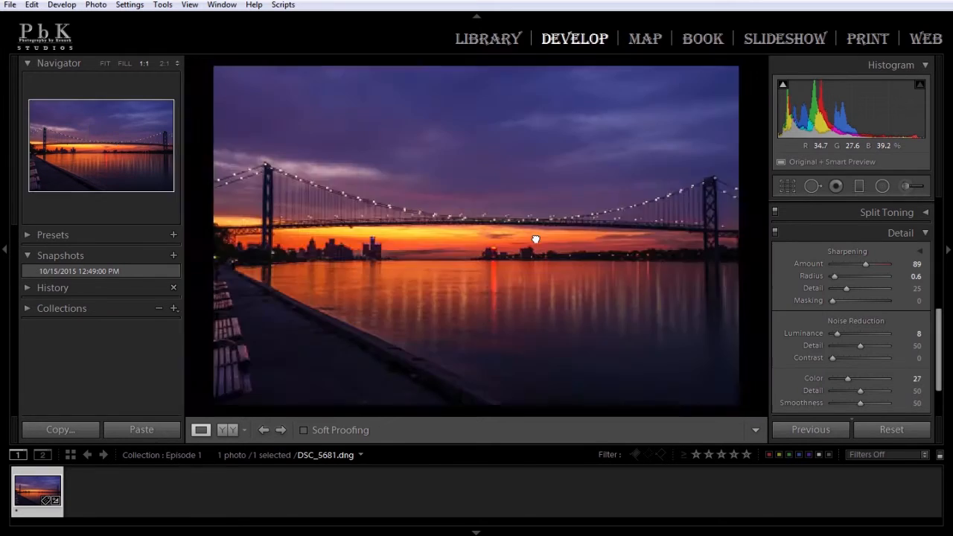
pyautogui.click(658, 291)
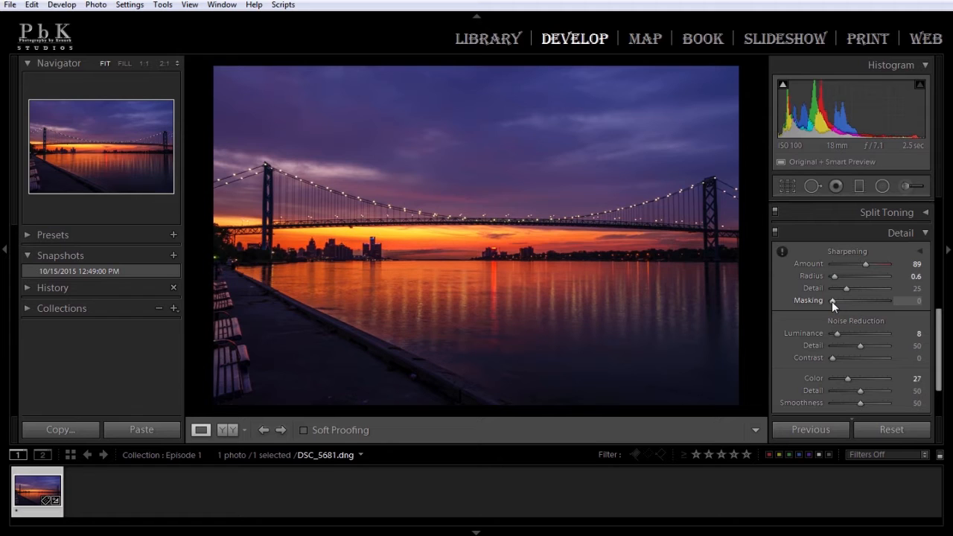
pyautogui.press('alt')
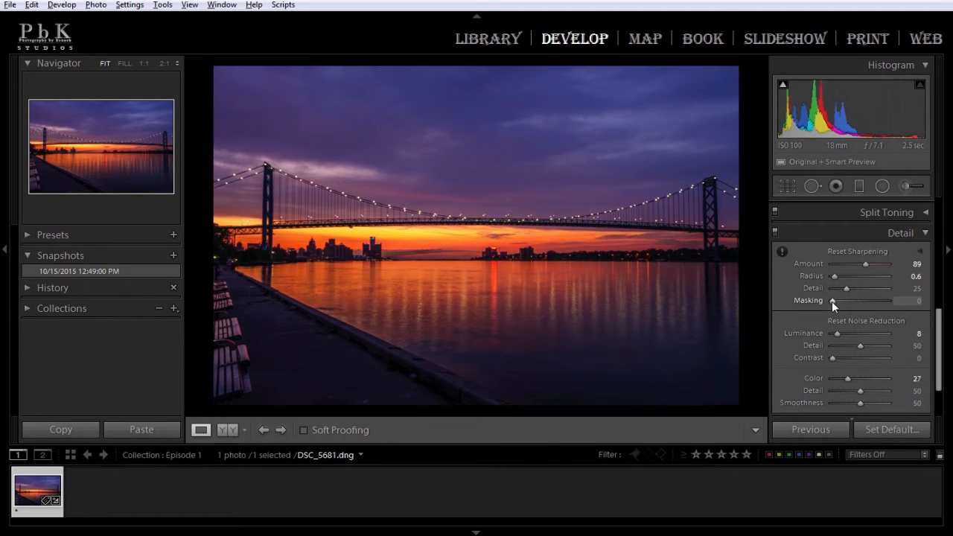
pyautogui.moveTo(831, 300); pyautogui.dragTo(876, 302)
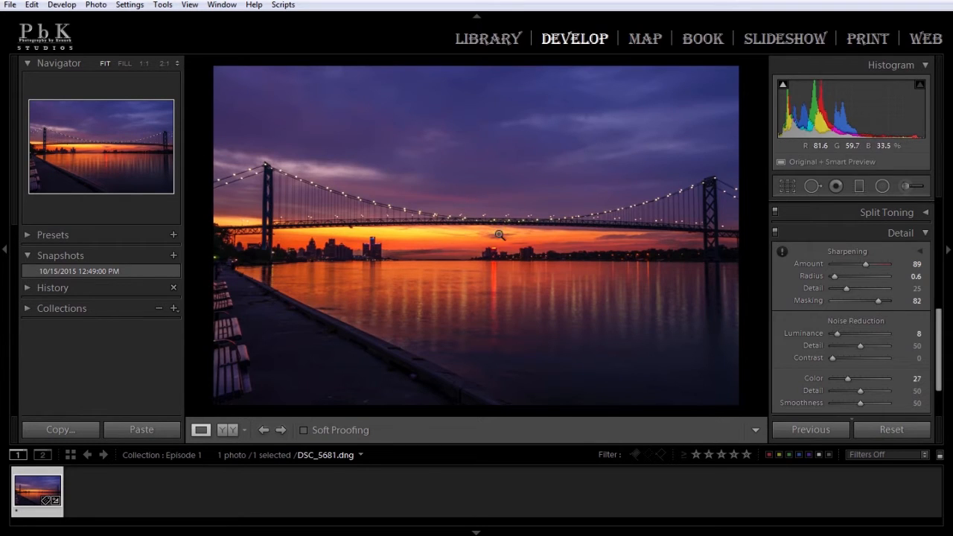
# Examine the skyline at 1:1 with the Detail adjustments switched off and on to compare them.
pyautogui.click(380, 251)
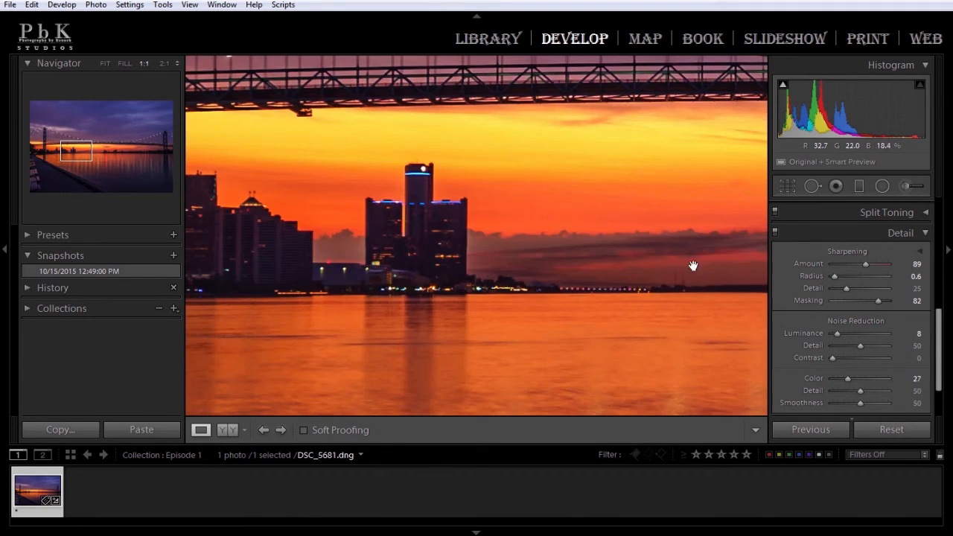
pyautogui.click(775, 234)
pyautogui.click(775, 234)
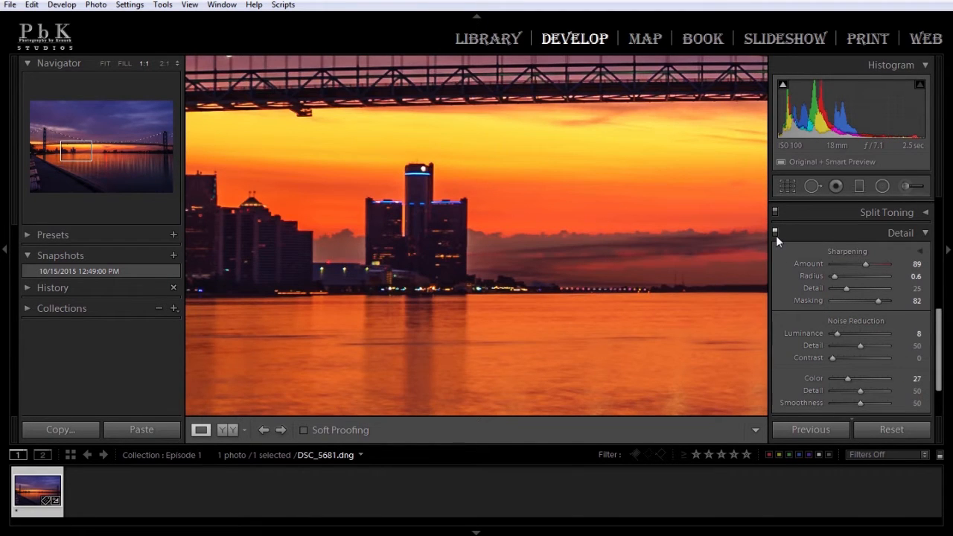
pyautogui.click(775, 234)
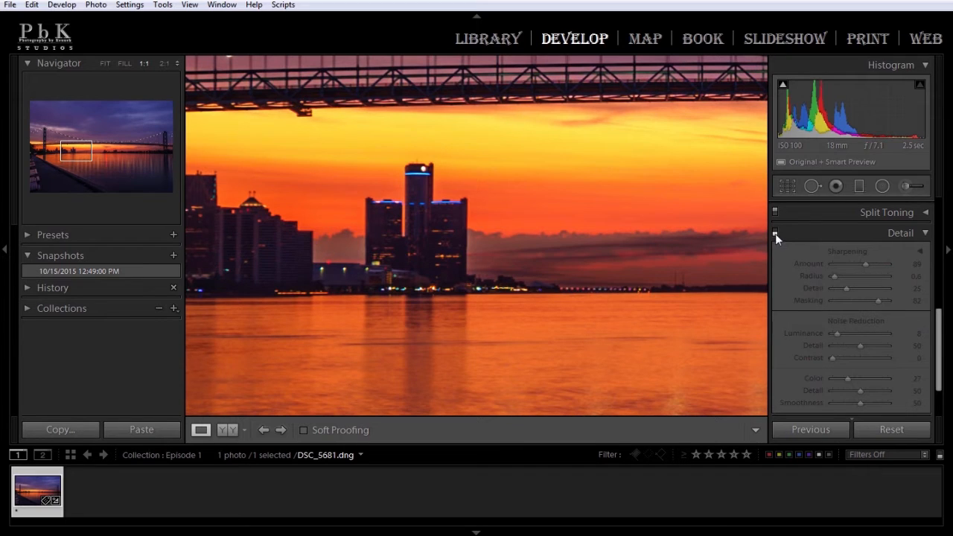
pyautogui.click(774, 234)
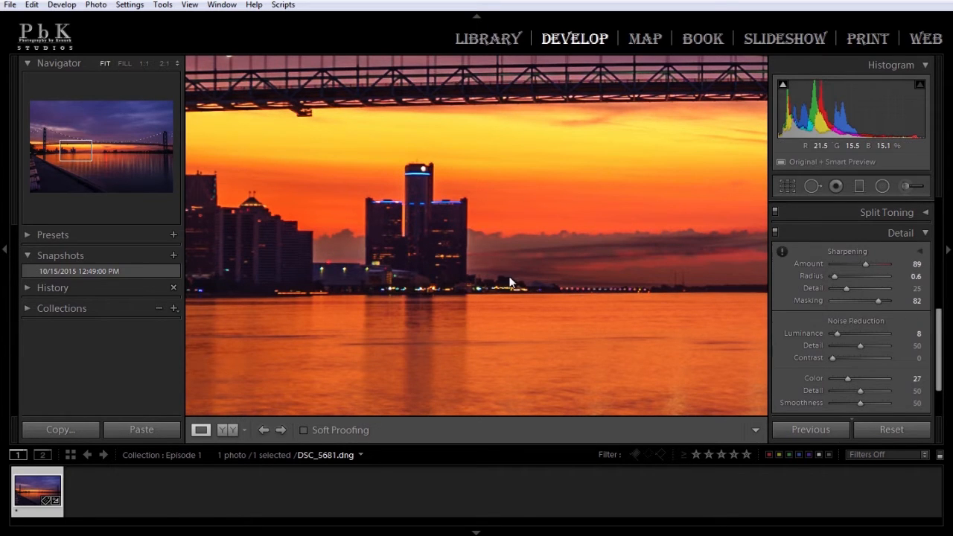
# View the whole photo and compare its original and edited versions.
pyautogui.click(510, 282)
pyautogui.click(920, 233)
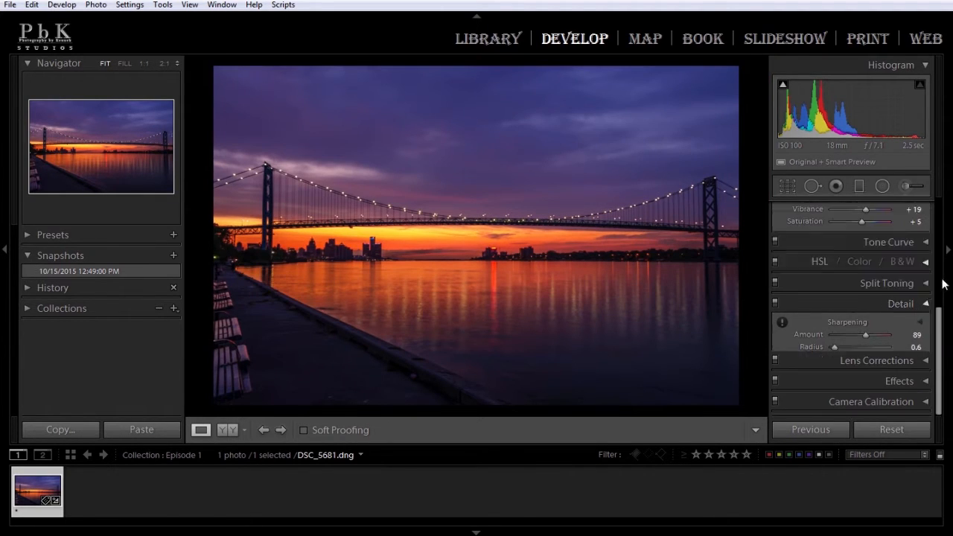
pyautogui.scroll(4, 936, 313)
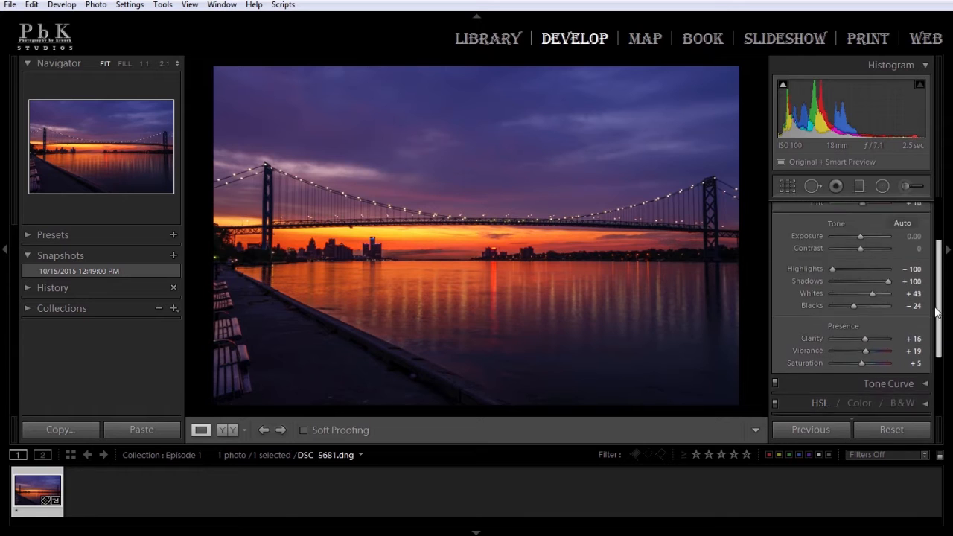
pyautogui.scroll(2, 936, 312)
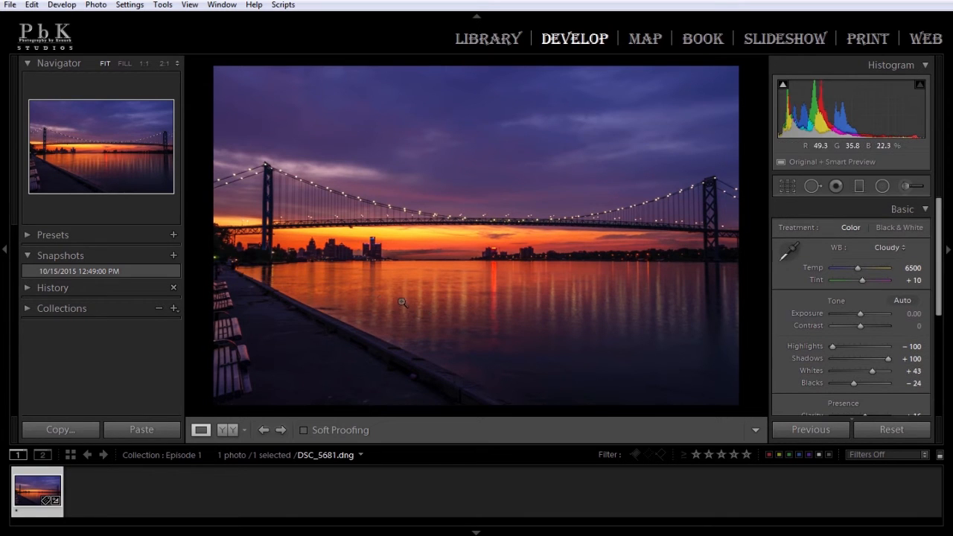
pyautogui.press('\\')
pyautogui.press('\\')
pyautogui.press('\\')
pyautogui.press('\\')
# Reset the graduated filter effects, set Exposure to -0.70, and draw a horizontal gradient from the upper sky down to the water.
pyautogui.click(858, 185)
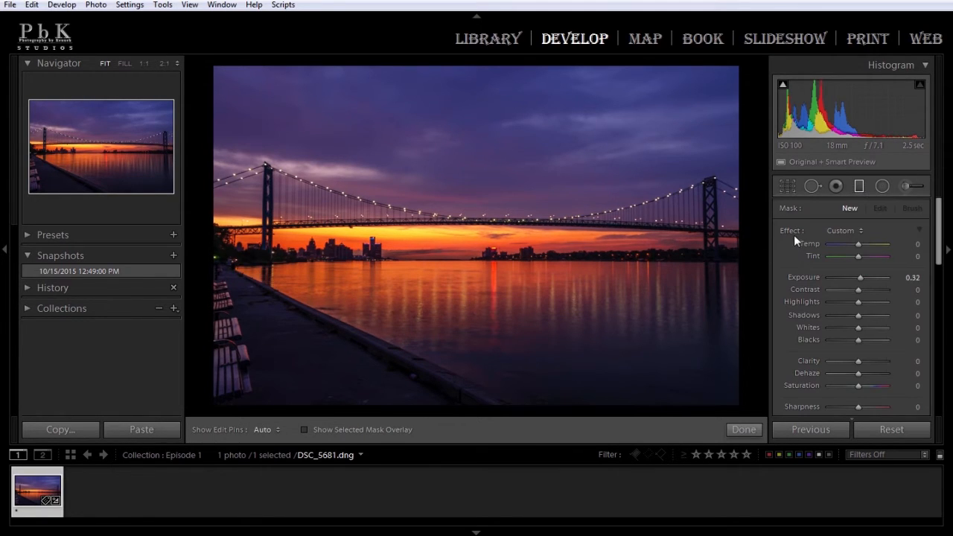
pyautogui.doubleClick(791, 231)
pyautogui.press('Down')
pyautogui.press('Down')
pyautogui.press('Down')
pyautogui.press('Down')
pyautogui.press('Down')
pyautogui.press('Down')
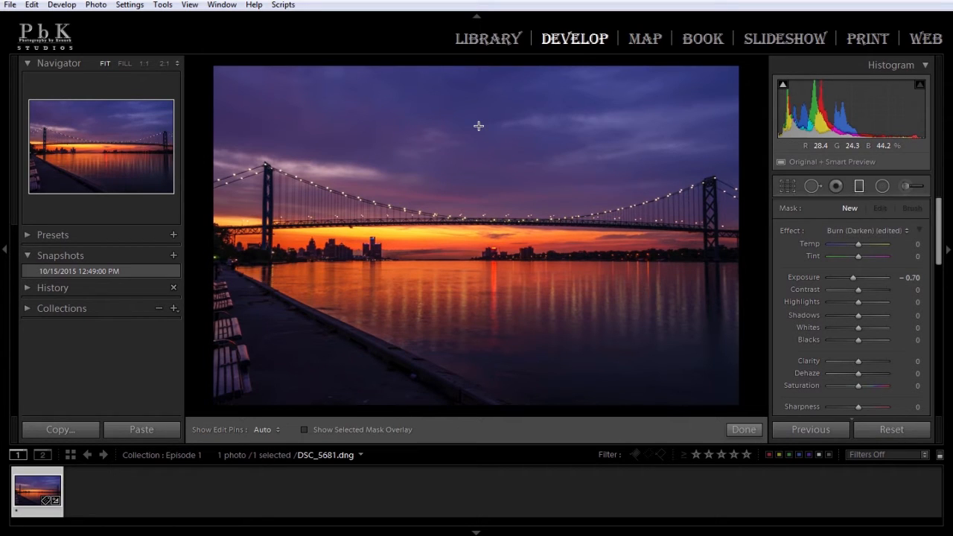
pyautogui.moveTo(478, 125); pyautogui.dragTo(470, 295)
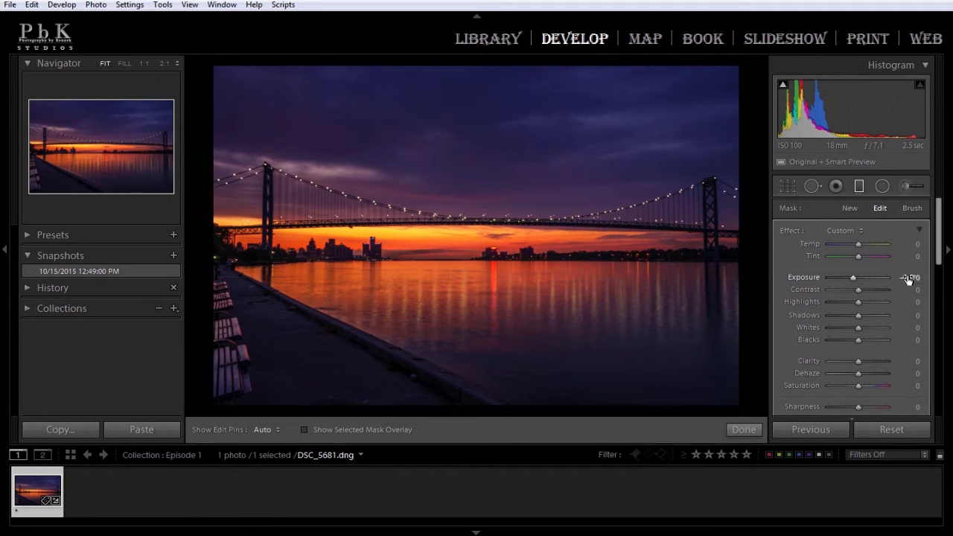
# Set the sky gradient's Exposure to -0.30, Highlights to -10, Shadows to 8, Whites to 17 and Blacks to -6.
pyautogui.moveTo(907, 280); pyautogui.dragTo(916, 280)
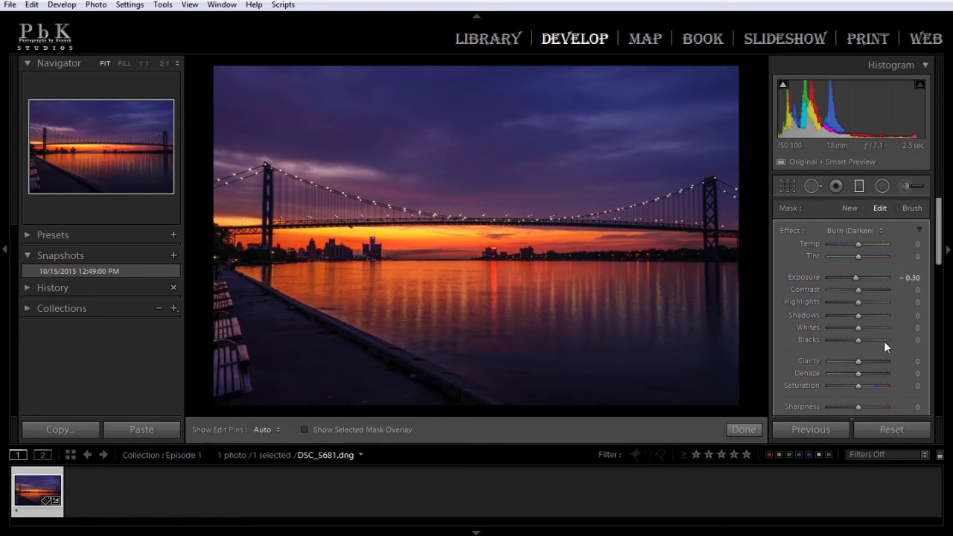
pyautogui.moveTo(902, 302); pyautogui.dragTo(902, 316)
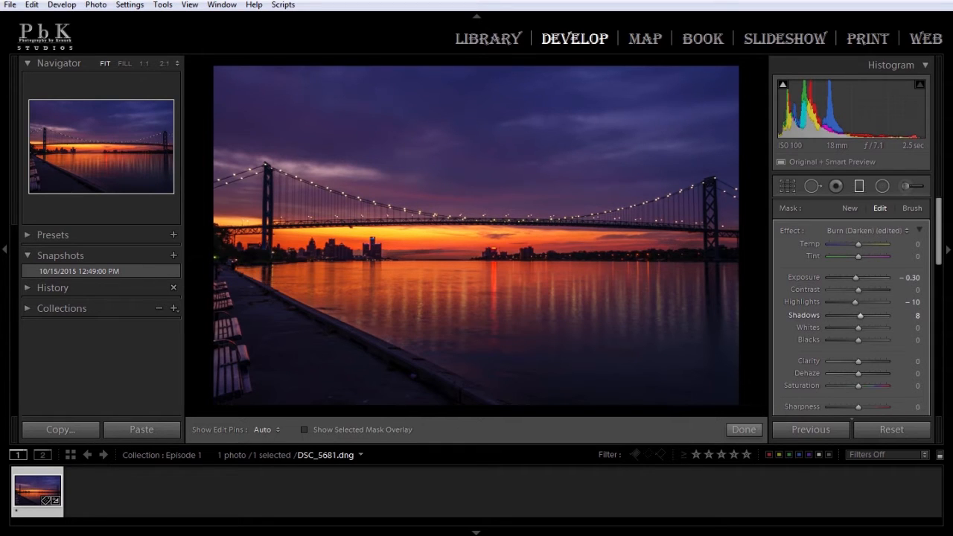
pyautogui.click(854, 328)
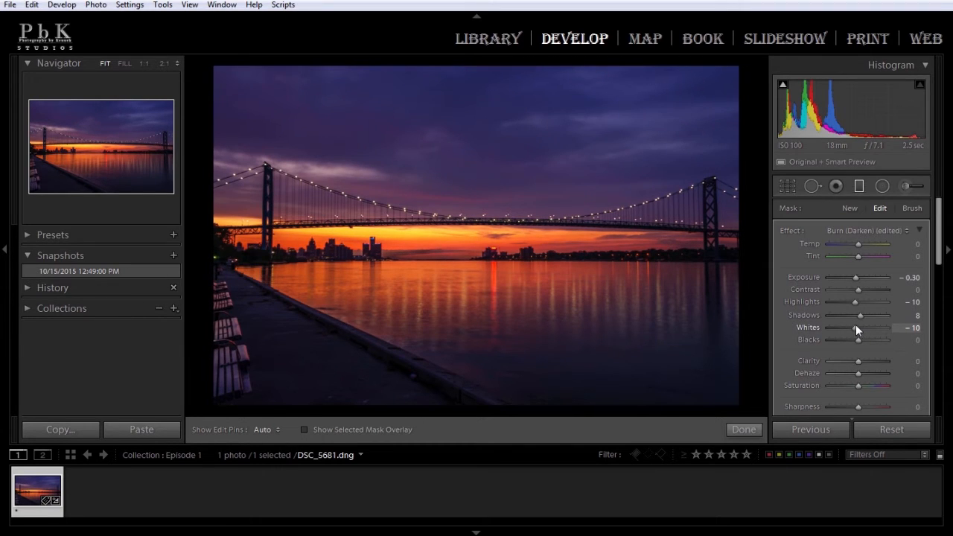
pyautogui.moveTo(855, 325); pyautogui.dragTo(861, 323)
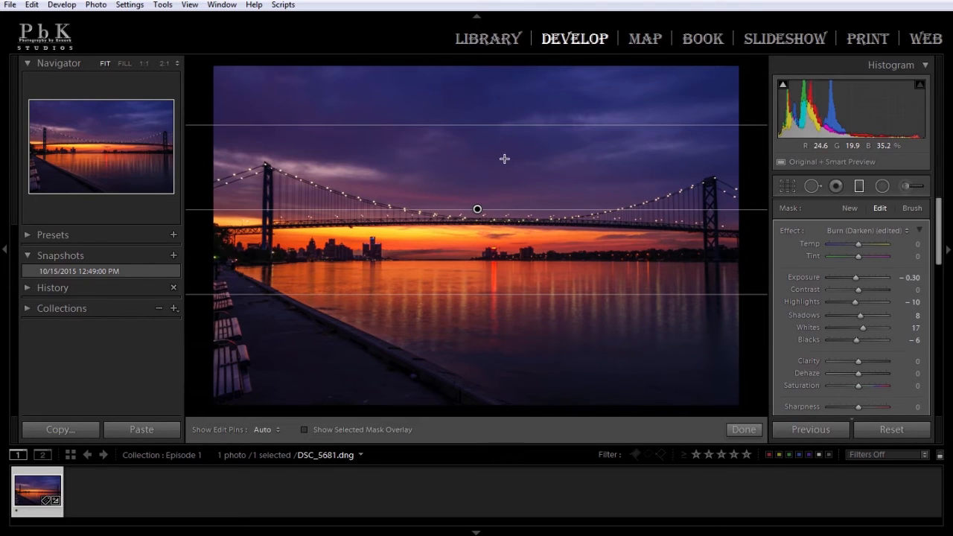
# Add a second graduated filter slanting down from the upper right sky across the bridge, and narrow its transition.
pyautogui.click(849, 209)
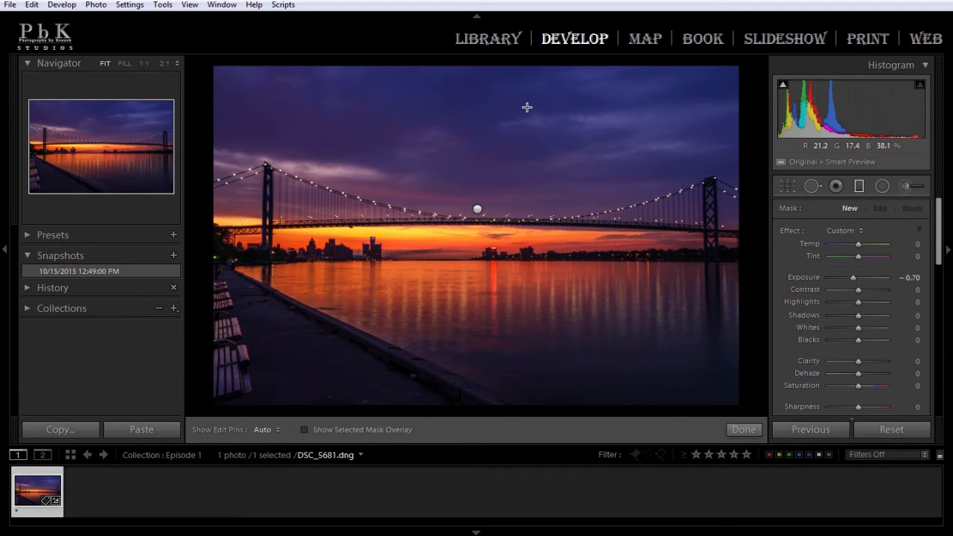
pyautogui.moveTo(528, 109); pyautogui.dragTo(484, 265)
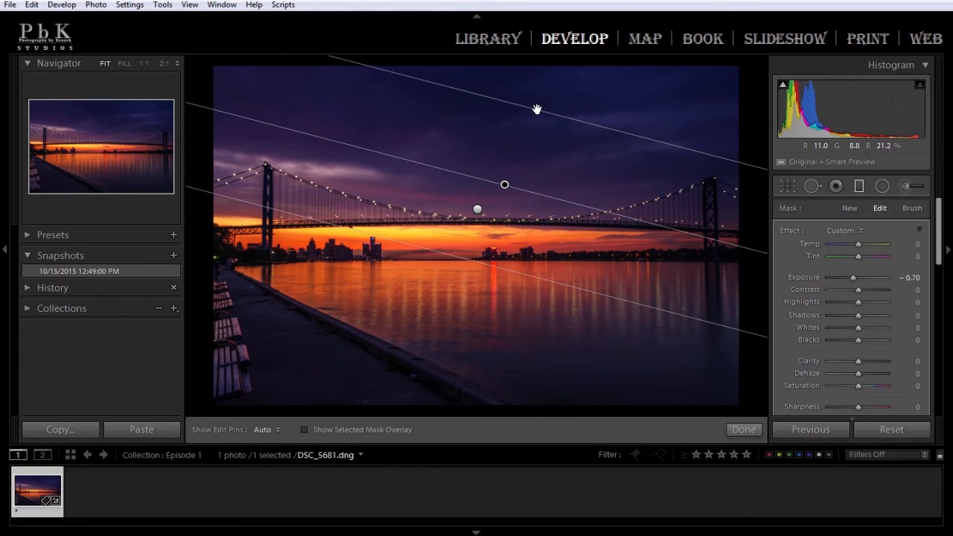
pyautogui.moveTo(535, 109); pyautogui.dragTo(532, 143)
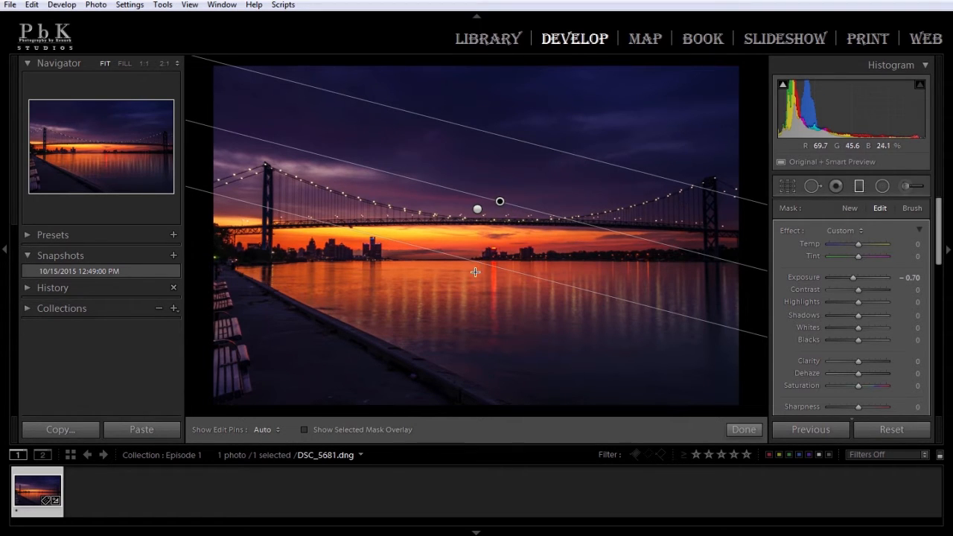
# Reset the second graduated filter's Exposure to 0 and set its Temp to 16 and Tint to 7.
pyautogui.doubleClick(802, 279)
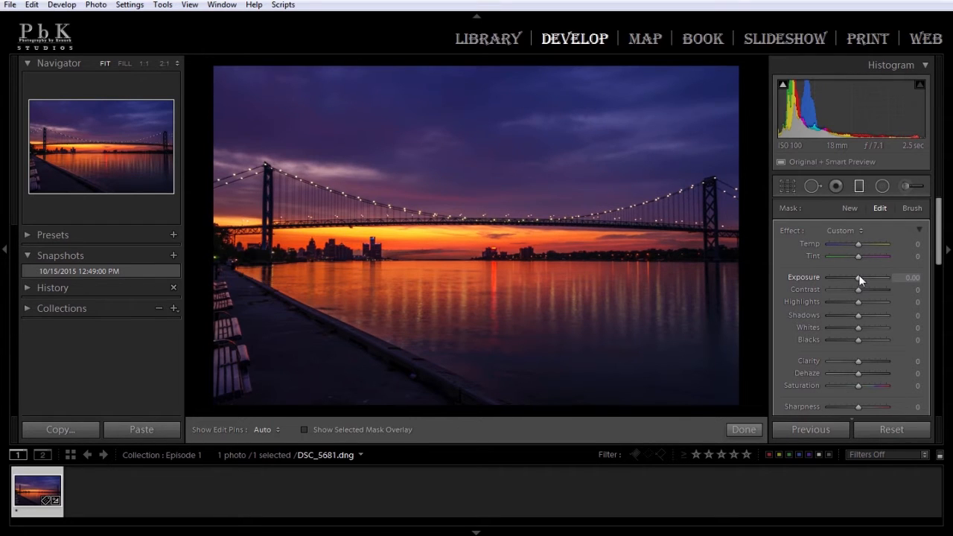
pyautogui.moveTo(858, 277); pyautogui.dragTo(890, 279)
pyautogui.doubleClick(888, 277)
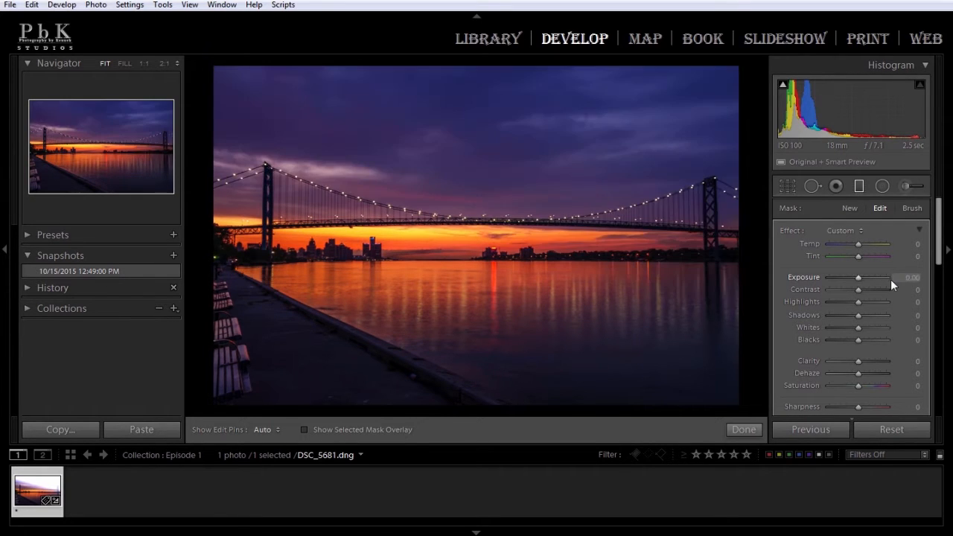
pyautogui.click(913, 244)
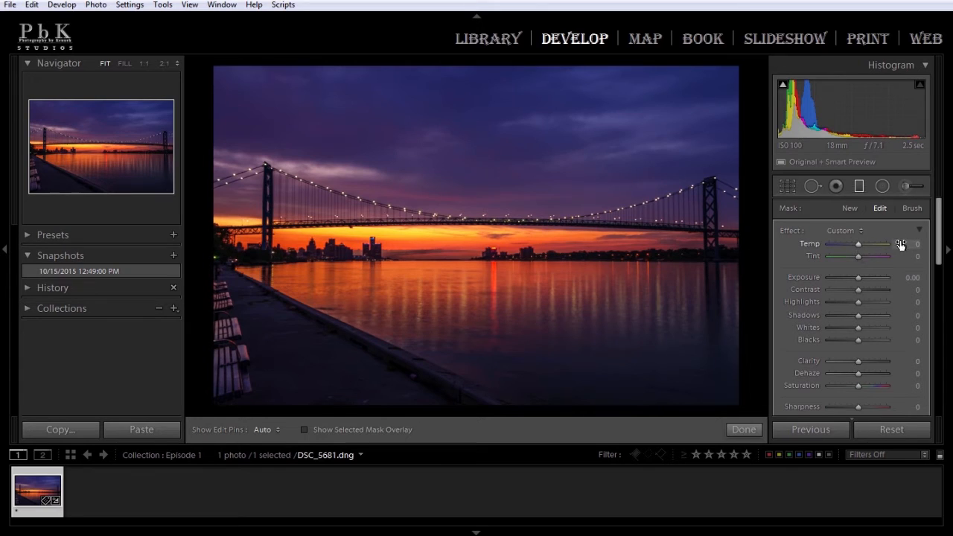
pyautogui.write('12')
pyautogui.press('Return')
pyautogui.moveTo(914, 244); pyautogui.dragTo(909, 256)
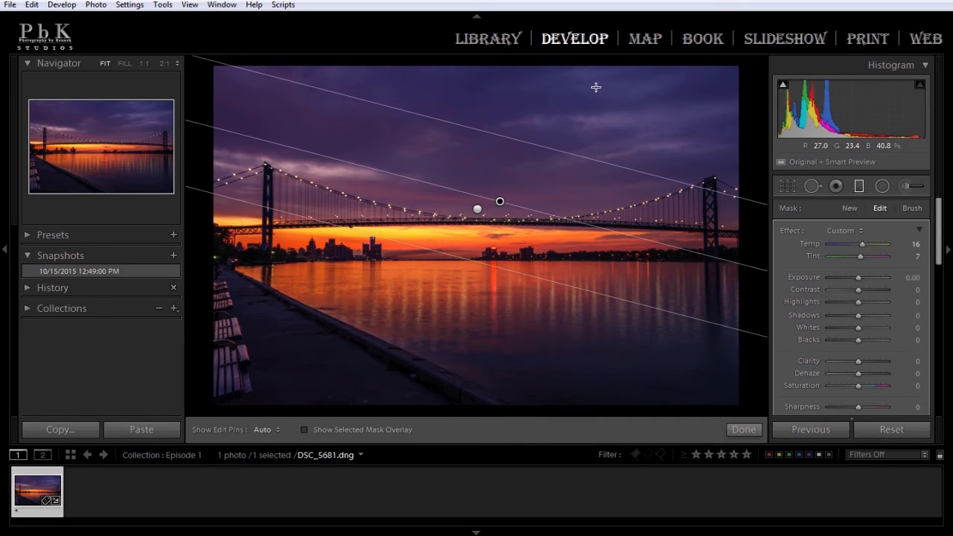
# Add a third slanted graduated filter over the upper right sky, reset its effects, set Temp to -10 and adjust its upper edge.
pyautogui.moveTo(558, 99); pyautogui.dragTo(513, 233)
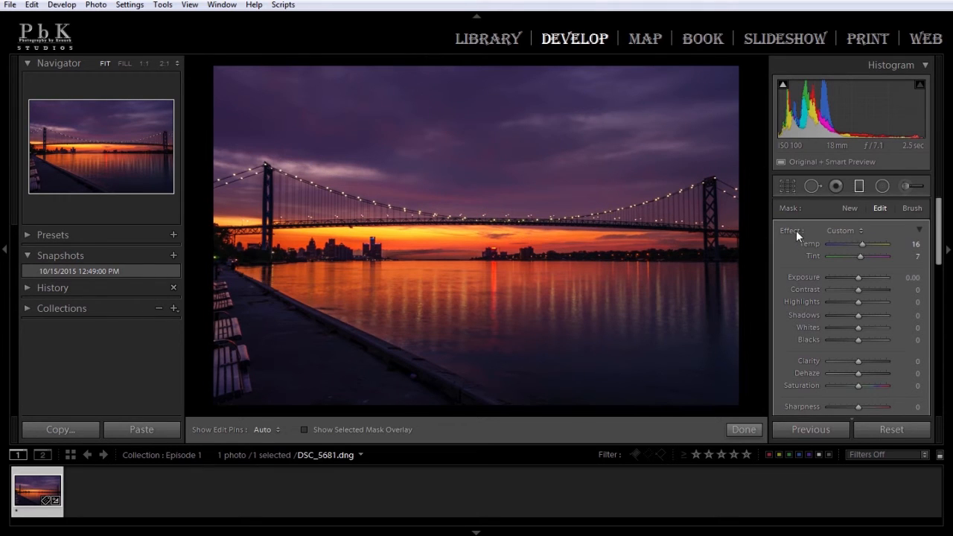
pyautogui.doubleClick(793, 230)
pyautogui.moveTo(909, 238); pyautogui.dragTo(907, 238)
pyautogui.moveTo(907, 238); pyautogui.dragTo(904, 239)
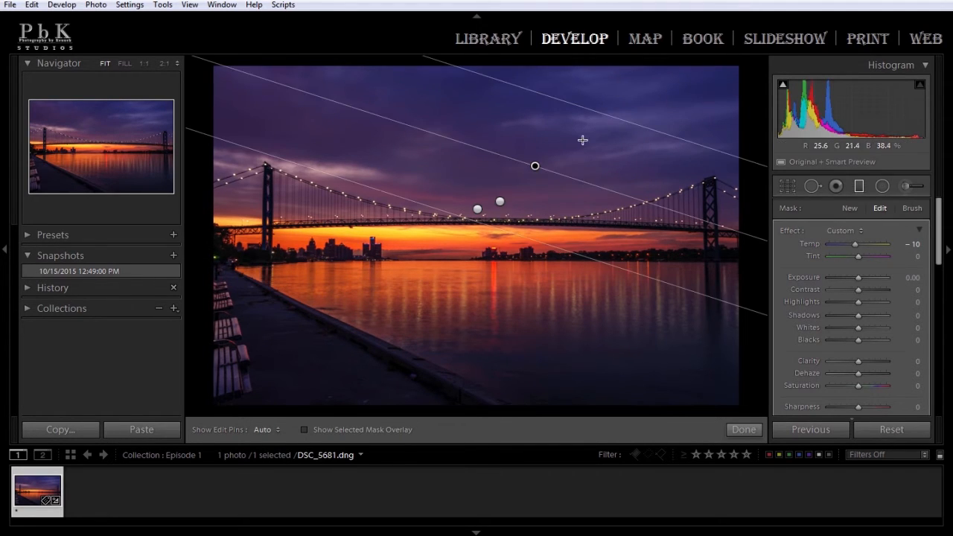
pyautogui.moveTo(583, 109); pyautogui.dragTo(573, 140)
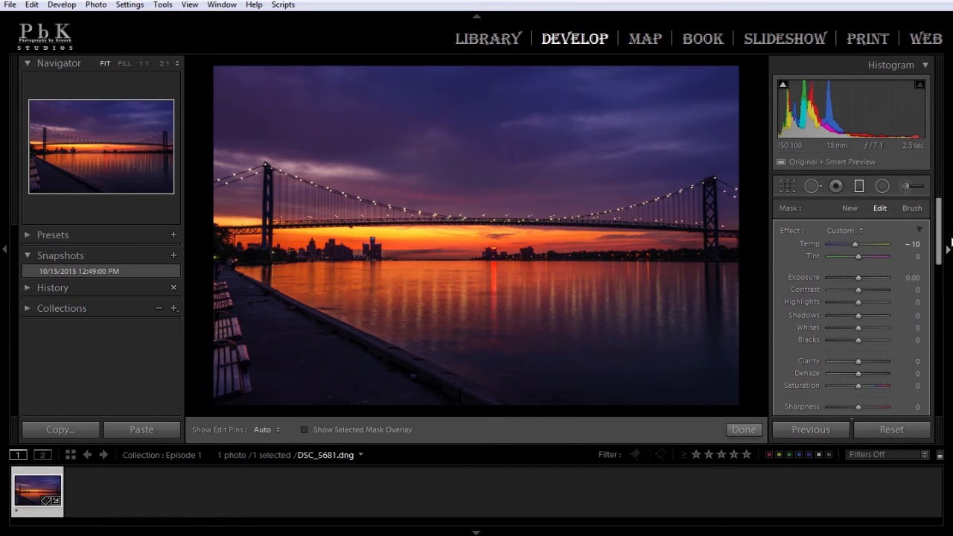
# Compare the photo with the graduated filters switched off and on, and finish the filter editing.
pyautogui.scroll(-5, 798, 402)
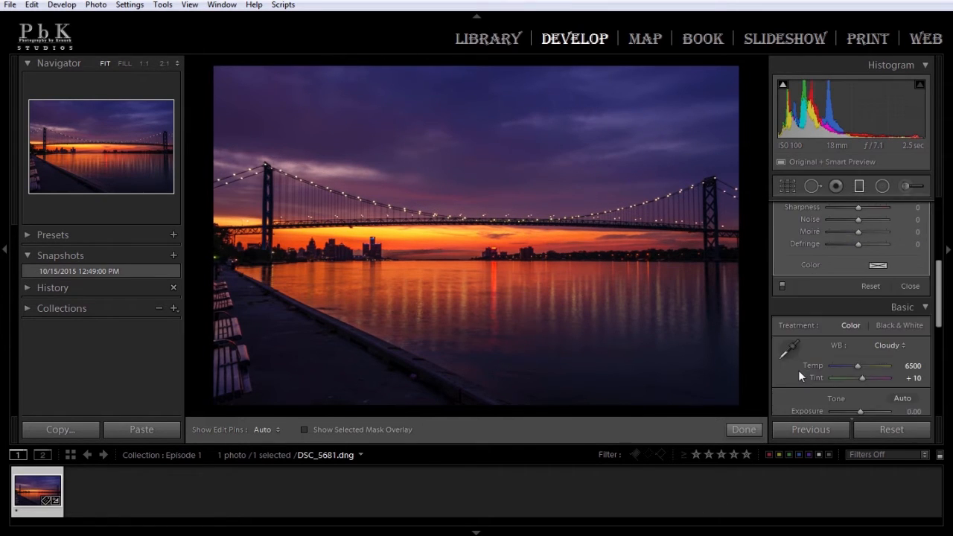
pyautogui.click(781, 286)
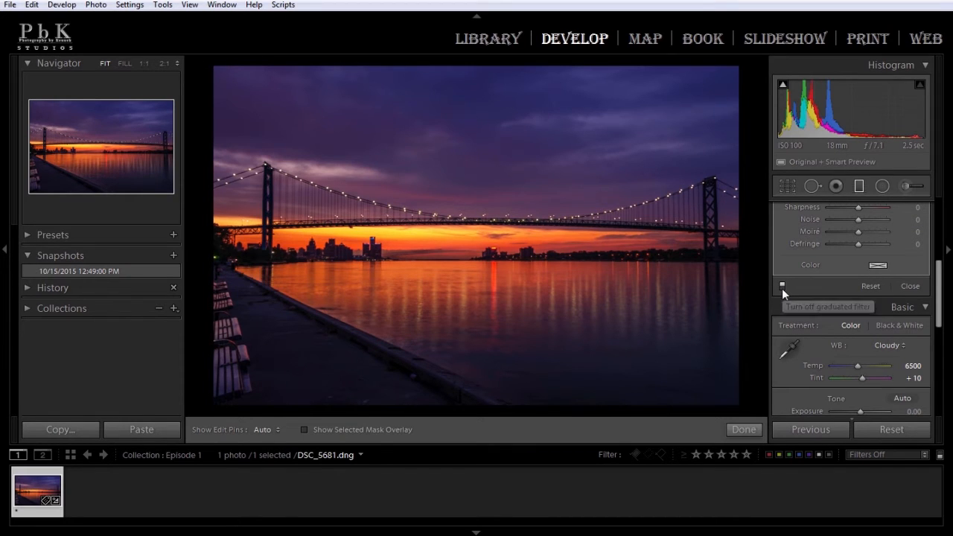
pyautogui.click(781, 287)
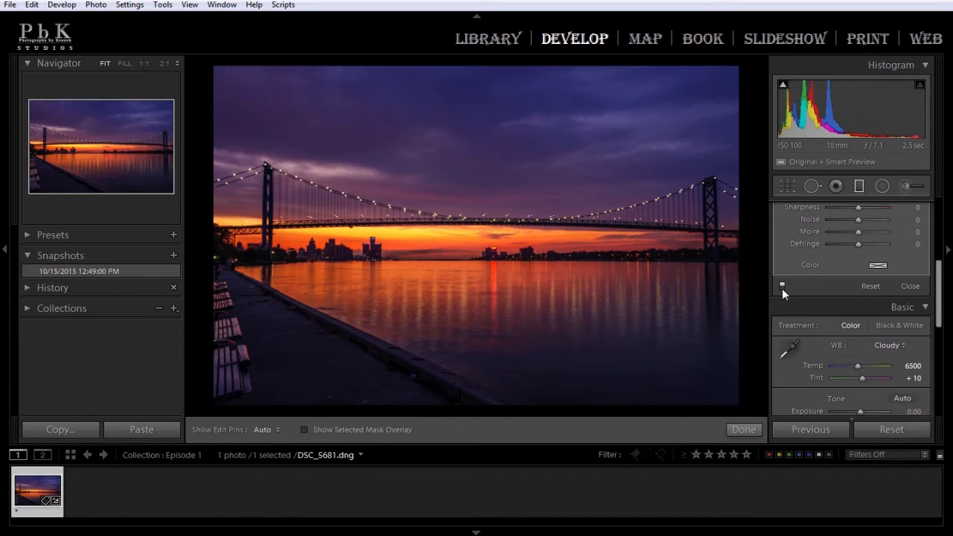
pyautogui.click(781, 288)
pyautogui.click(782, 287)
pyautogui.click(781, 287)
pyautogui.click(781, 287)
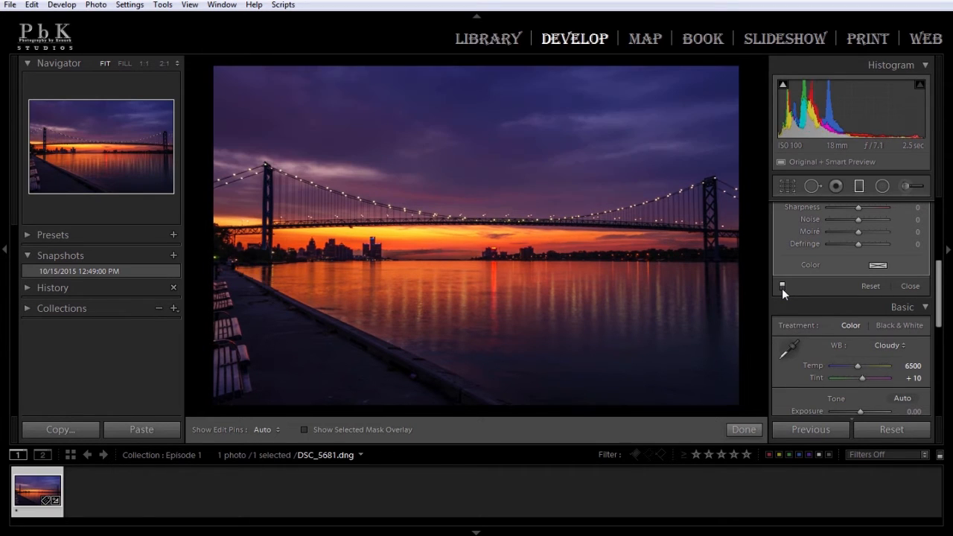
pyautogui.click(743, 428)
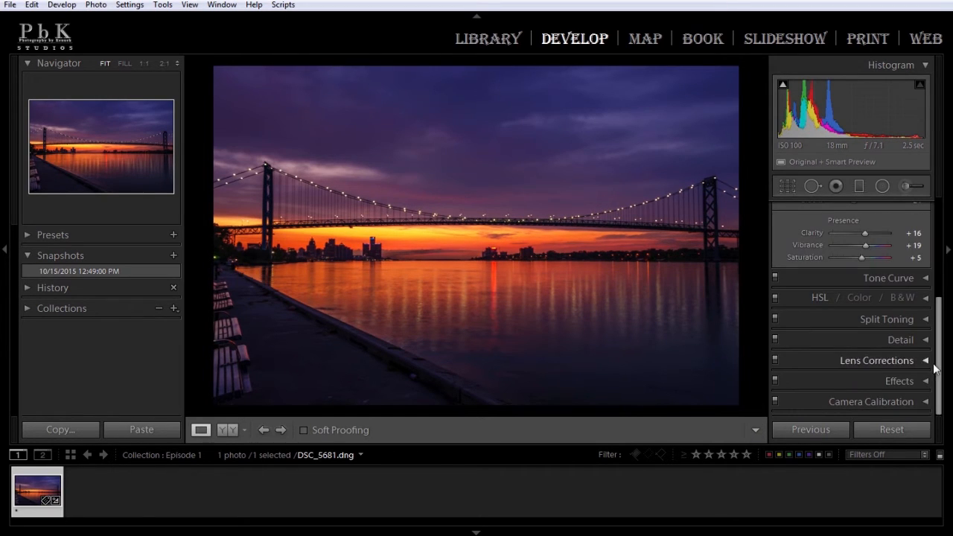
# Start an adjustment brush with its effects reset and its Exposure set to 0.32.
pyautogui.scroll(2, 939, 352)
pyautogui.moveTo(939, 352); pyautogui.dragTo(945, 271)
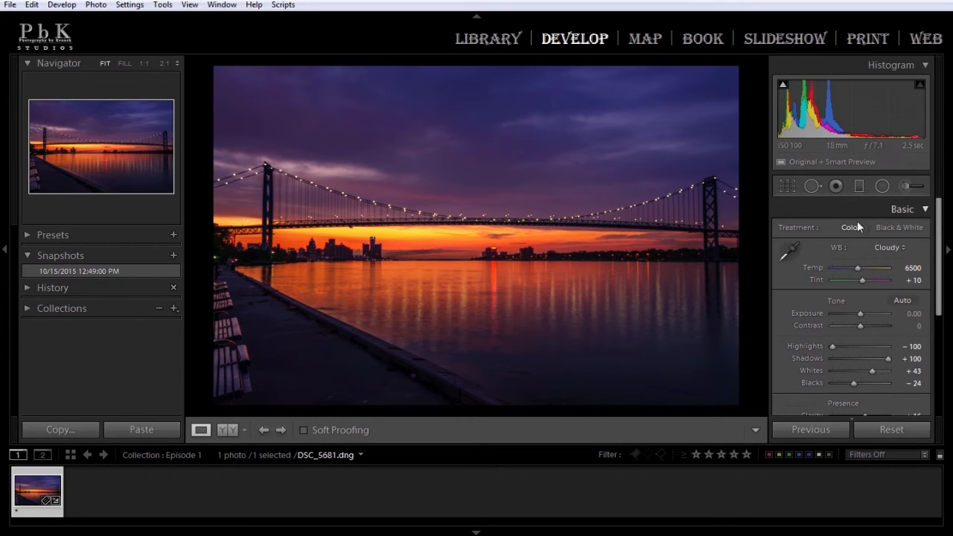
pyautogui.click(909, 186)
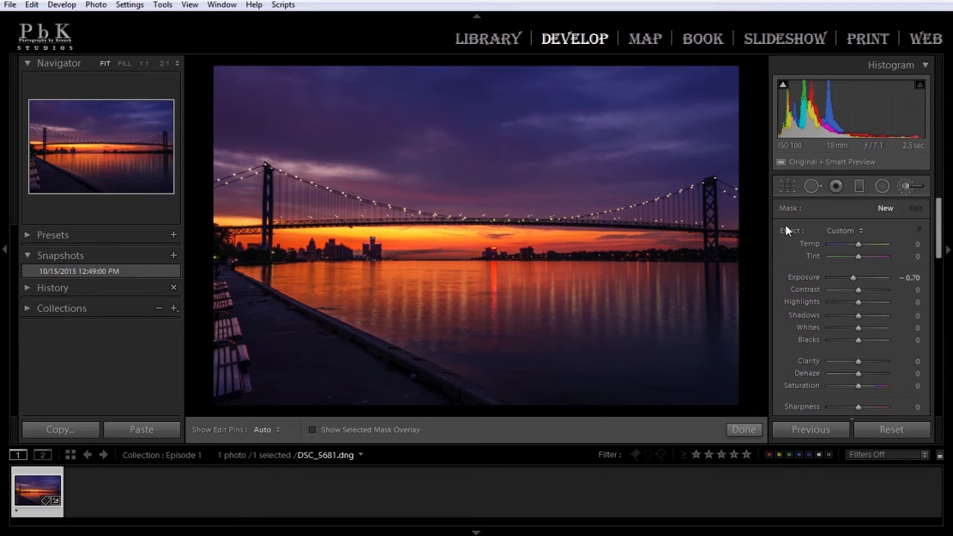
pyautogui.doubleClick(786, 227)
pyautogui.click(915, 276)
pyautogui.press('Return')
# Set the brush size to 5.0 and brighten the light clouds beside the left bridge tower, checking the edit pin.
pyautogui.moveTo(936, 243); pyautogui.dragTo(945, 291)
pyautogui.scroll(-2, 930, 321)
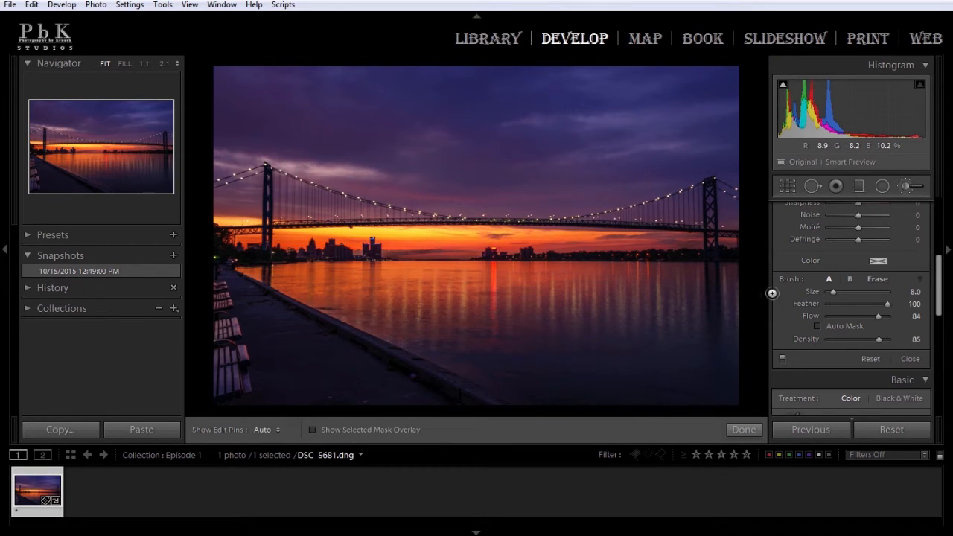
pyautogui.moveTo(833, 291)
pyautogui.mouseDown()
pyautogui.moveTo(861, 288)
pyautogui.moveTo(840, 288)
pyautogui.mouseUp()
pyautogui.scroll(2, 340, 160)
pyautogui.press('[')
pyautogui.press('h')
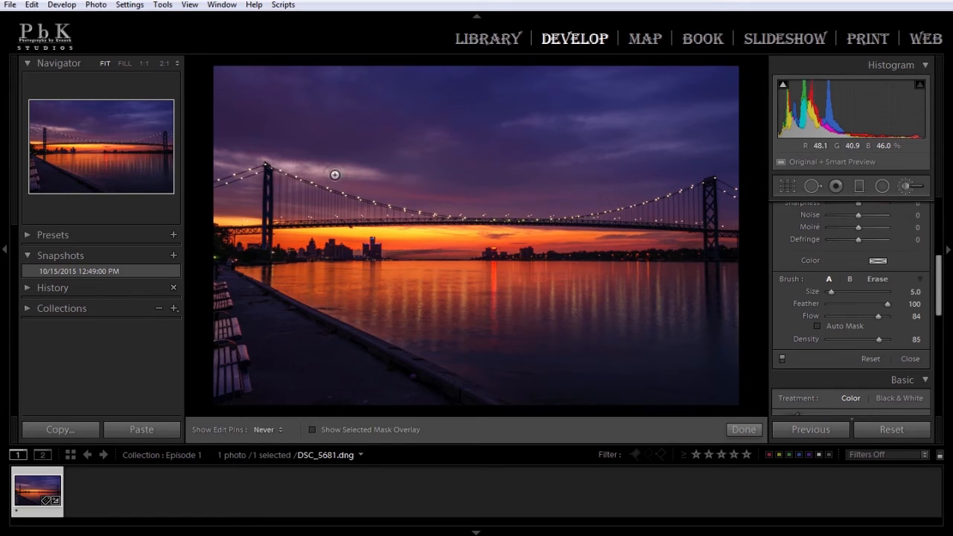
pyautogui.press('h')
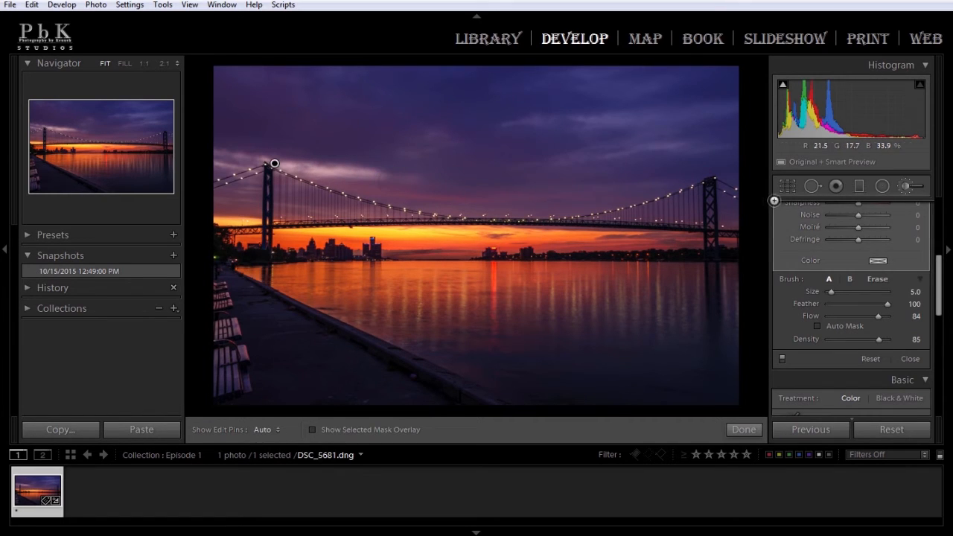
# Add a new brush adjustment with Exposure 0.32 on the clouds above the right bridge tower, checking its edit pin.
pyautogui.scroll(5, 874, 230)
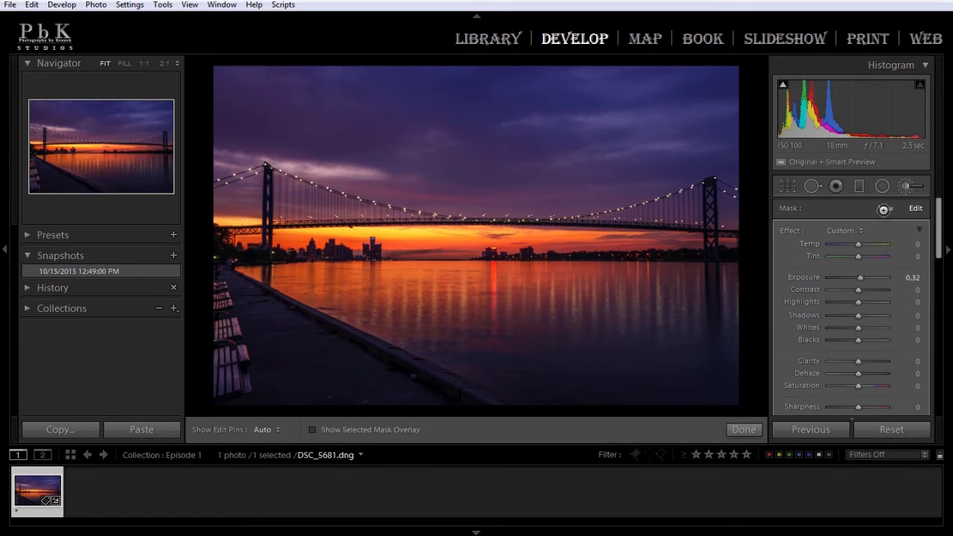
pyautogui.click(883, 209)
pyautogui.press('h')
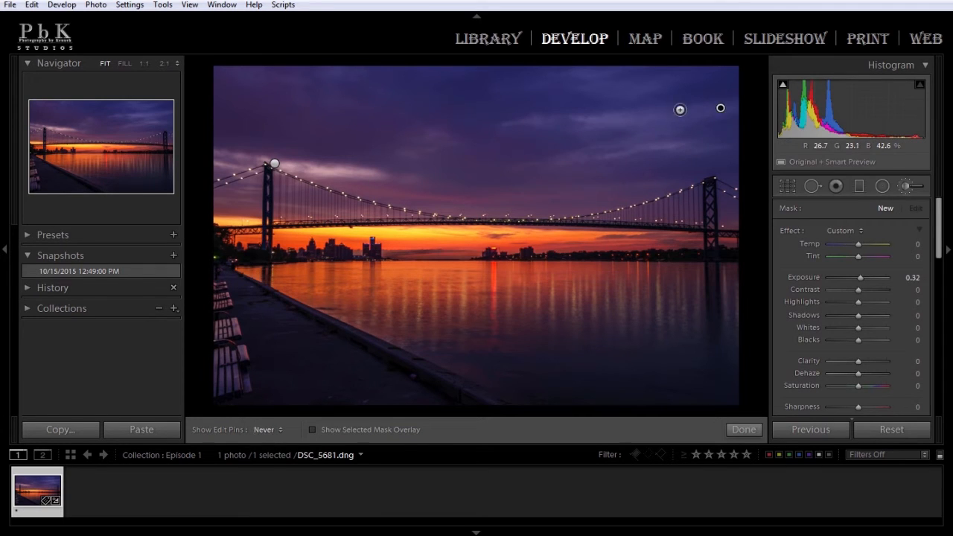
pyautogui.press('h')
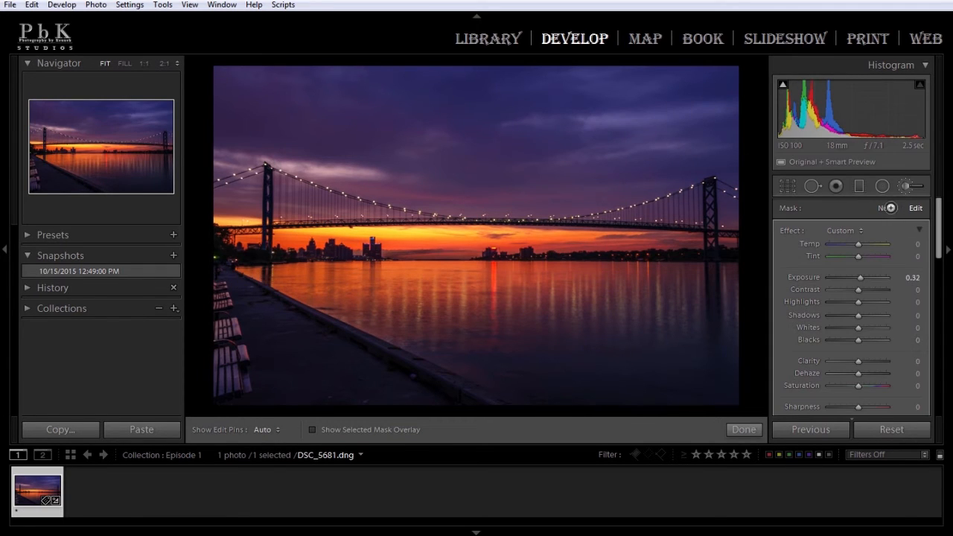
pyautogui.press('h')
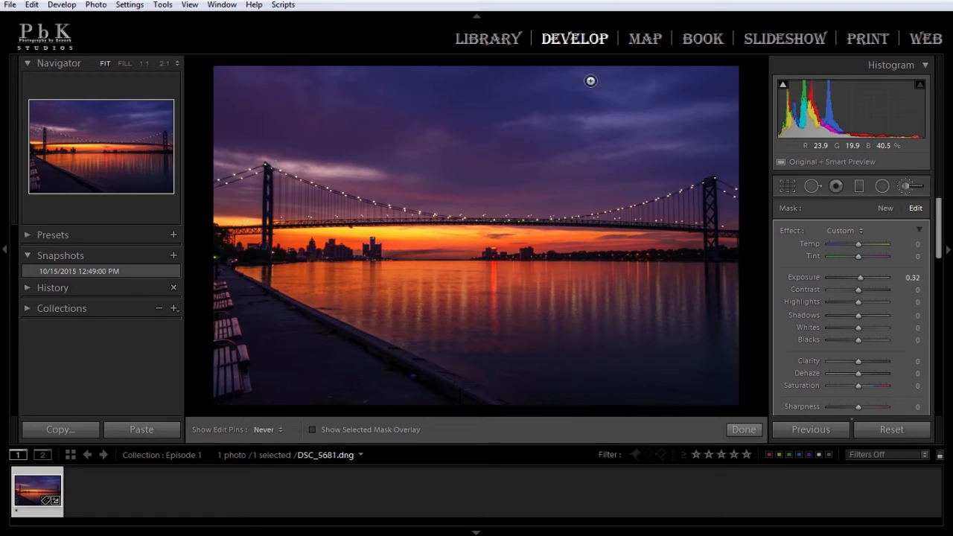
pyautogui.press('h')
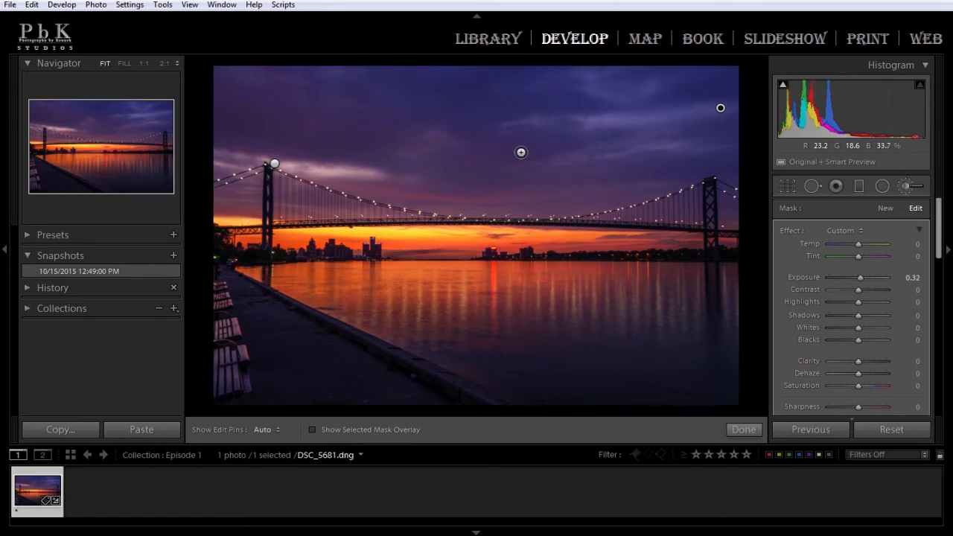
# Set the right-hand clouds' brush Exposure to 0.12 and brighten the walkway beside the benches with a new adjustment at Exposure 0.32.
pyautogui.hotkey('ctrl', 'z')
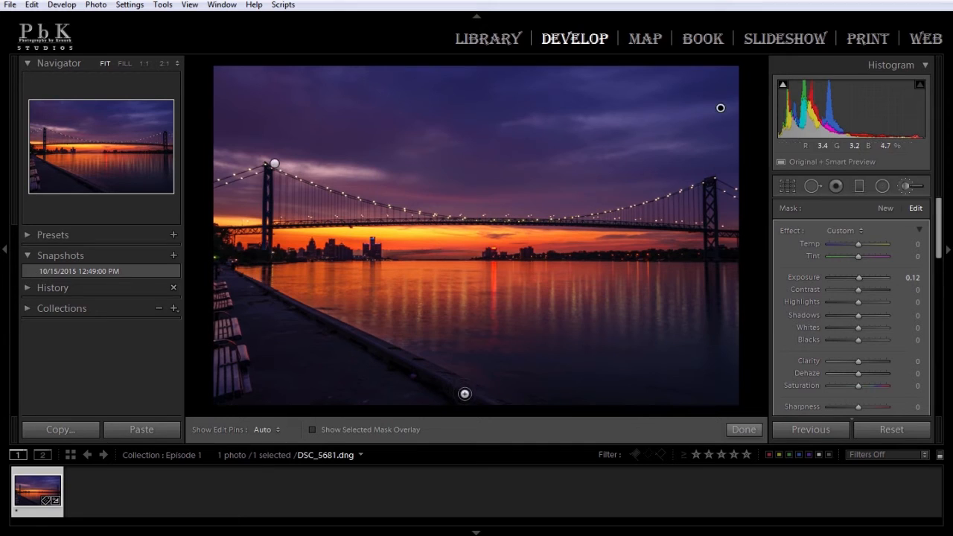
pyautogui.click(881, 208)
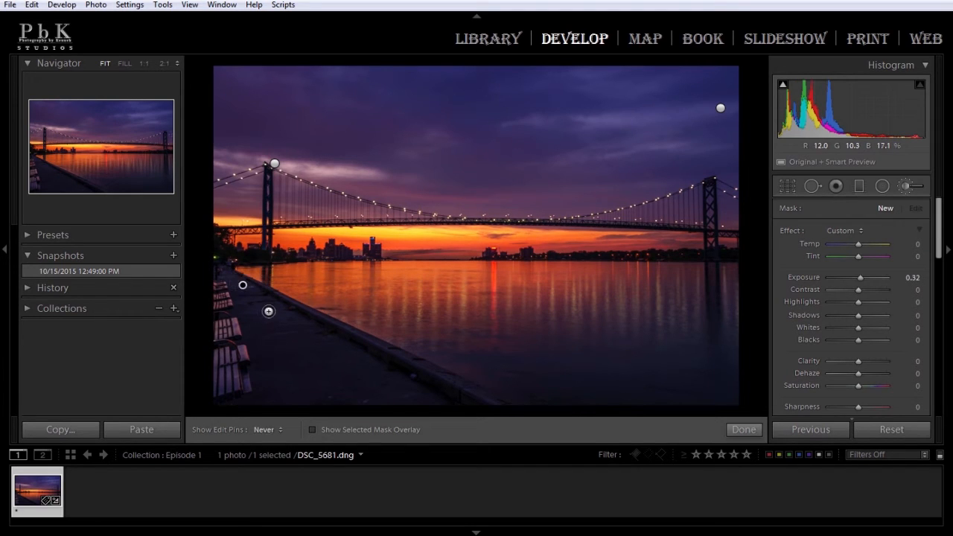
pyautogui.press('h')
pyautogui.press('h')
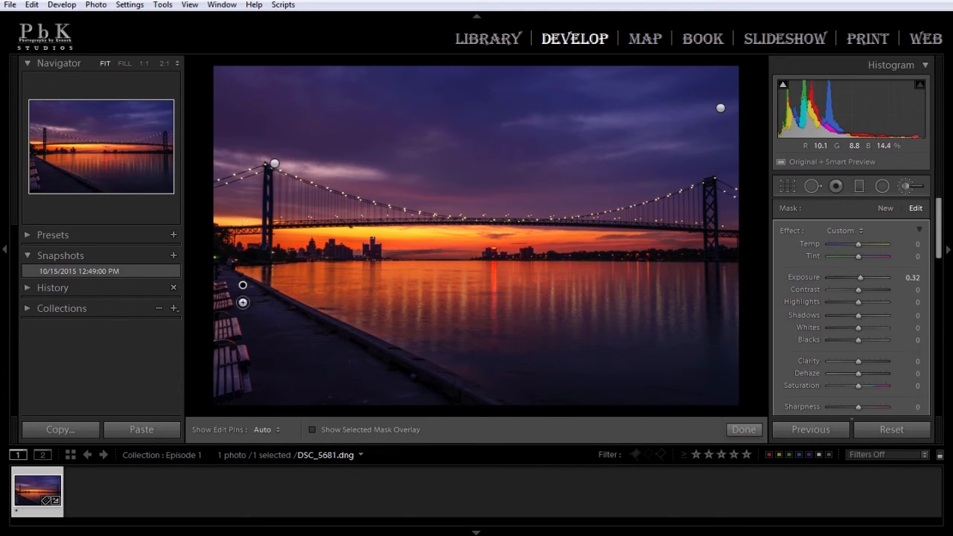
# Warm the walkway brush adjustment with Temp 25 and Tint 17, checking it without the edit pins.
pyautogui.press('h')
pyautogui.press('h')
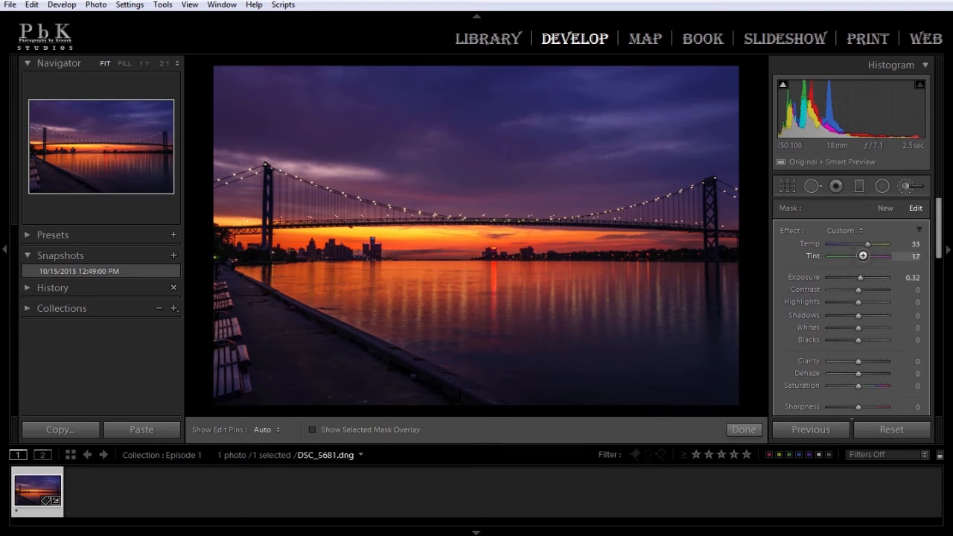
pyautogui.press('h')
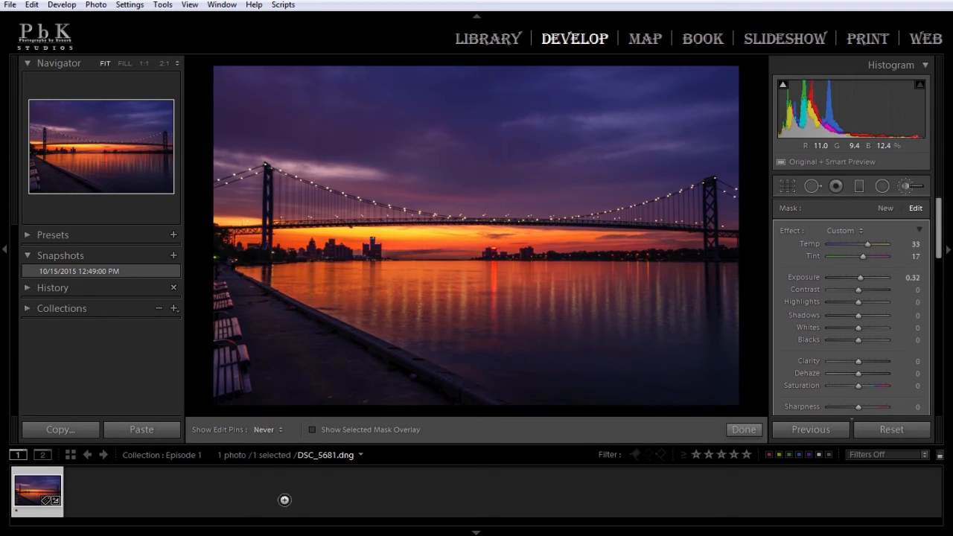
pyautogui.press('h')
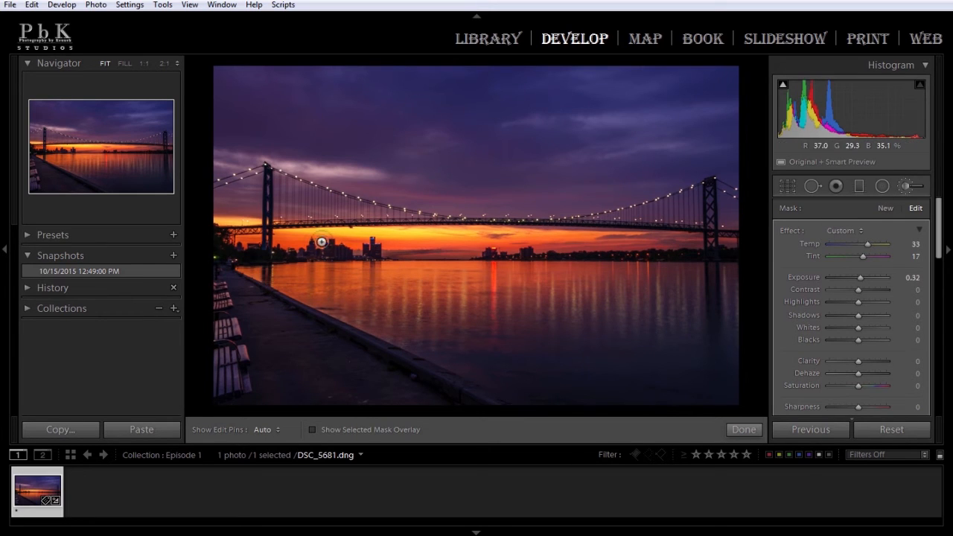
pyautogui.press('h')
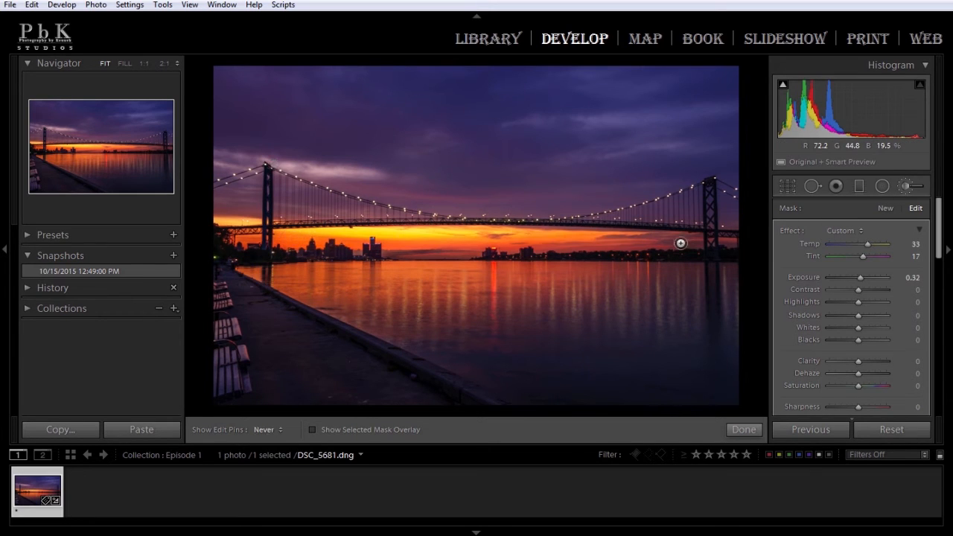
pyautogui.press('h')
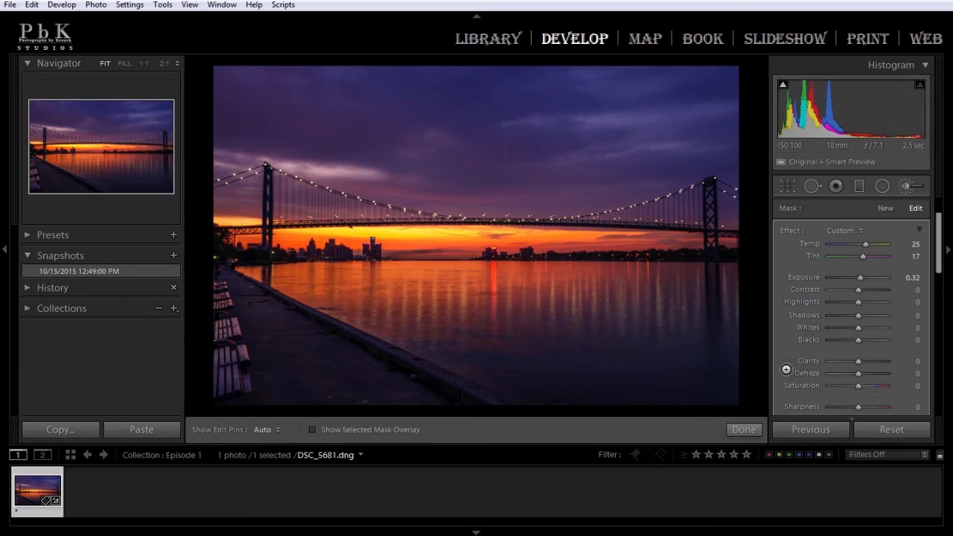
pyautogui.scroll(-3, 787, 372)
pyautogui.scroll(-3, 784, 381)
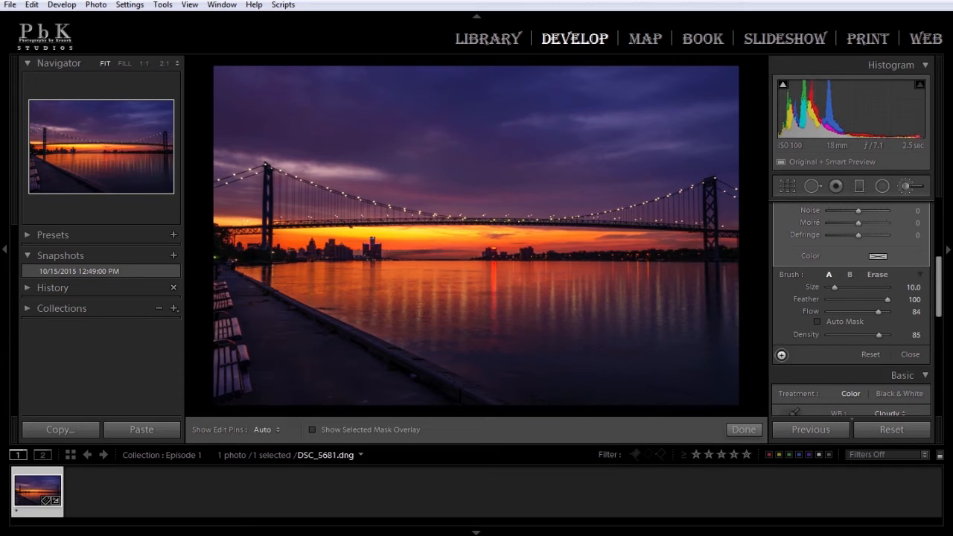
pyautogui.scroll(5, 893, 292)
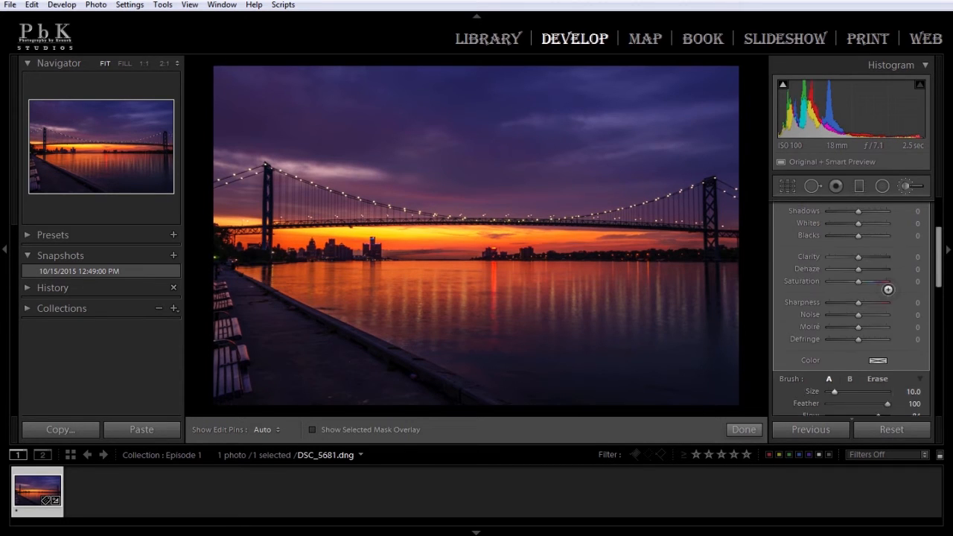
# Brighten the clouds in the middle of the sky with a new brush adjustment at Exposure 0.22 and Temp 6.
pyautogui.click(882, 207)
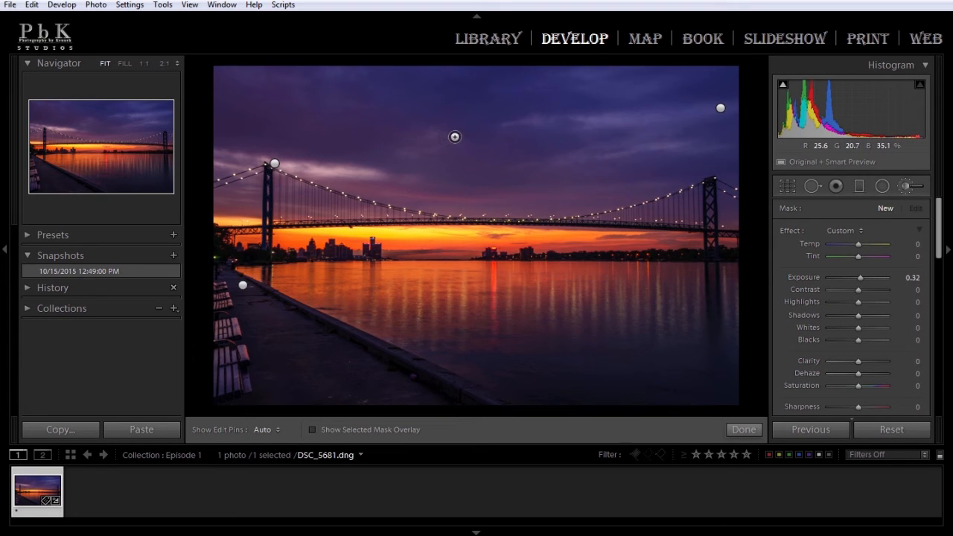
pyautogui.press('h')
pyautogui.click(518, 159)
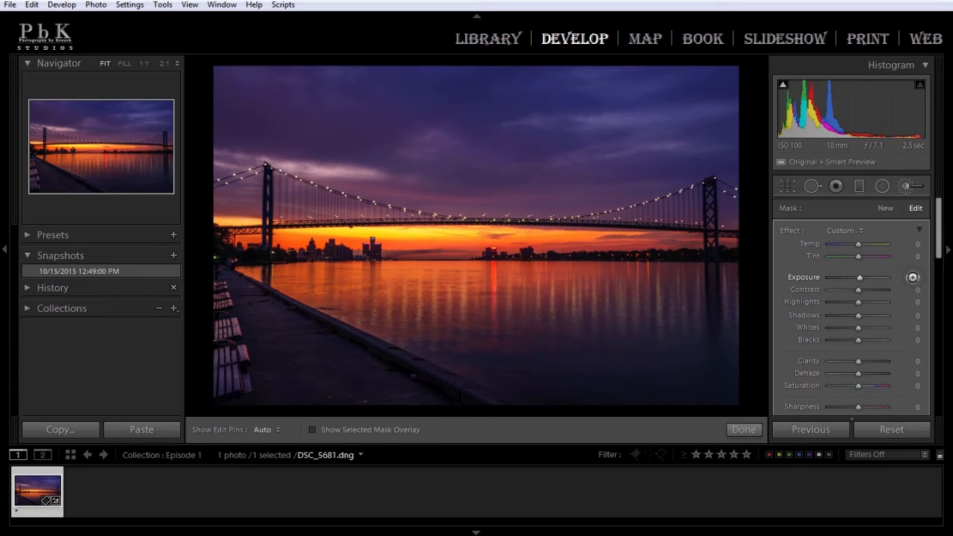
pyautogui.moveTo(912, 277); pyautogui.dragTo(918, 276)
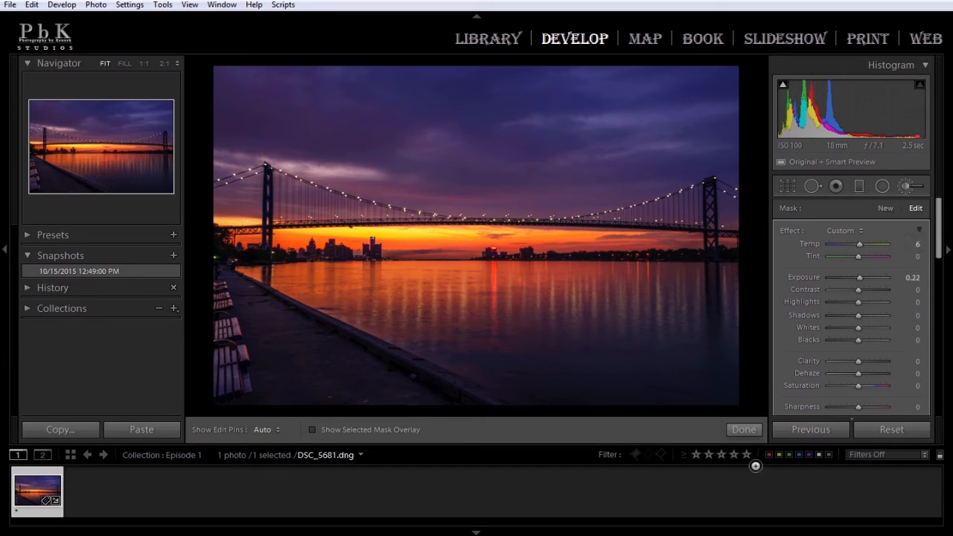
# Darken the upper sky left of centre with a new brush adjustment, starting at Exposure -0.32 and easing it to -0.22.
pyautogui.click(886, 209)
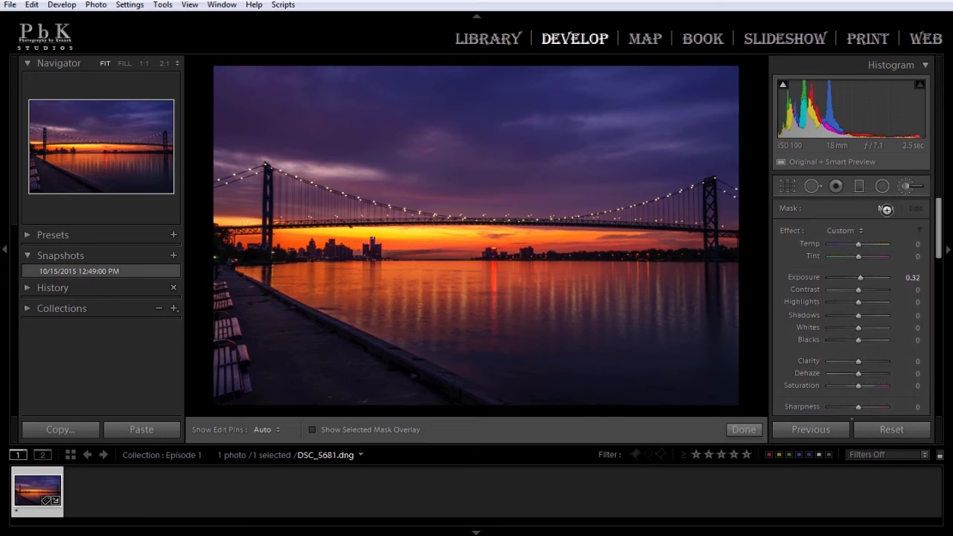
pyautogui.click(910, 276)
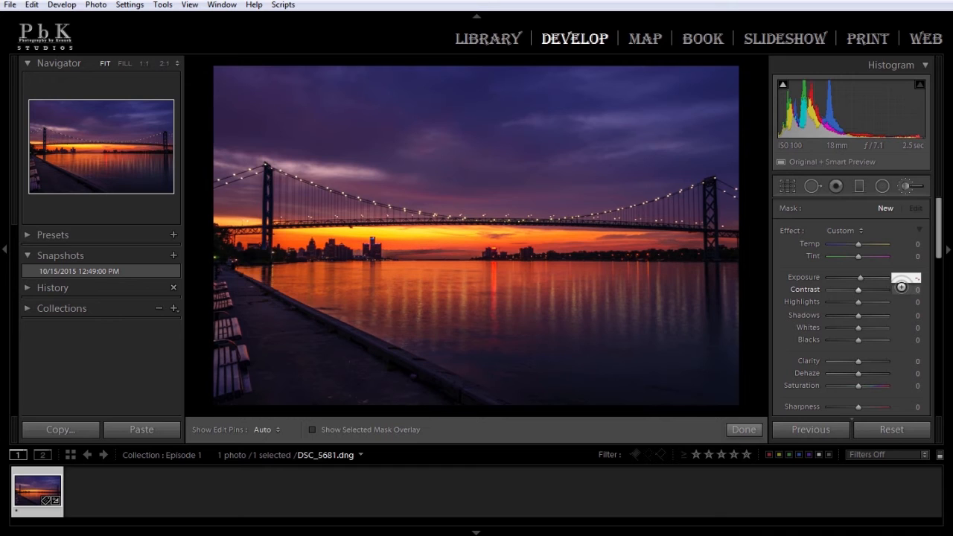
pyautogui.write('0.32')
pyautogui.press('Return')
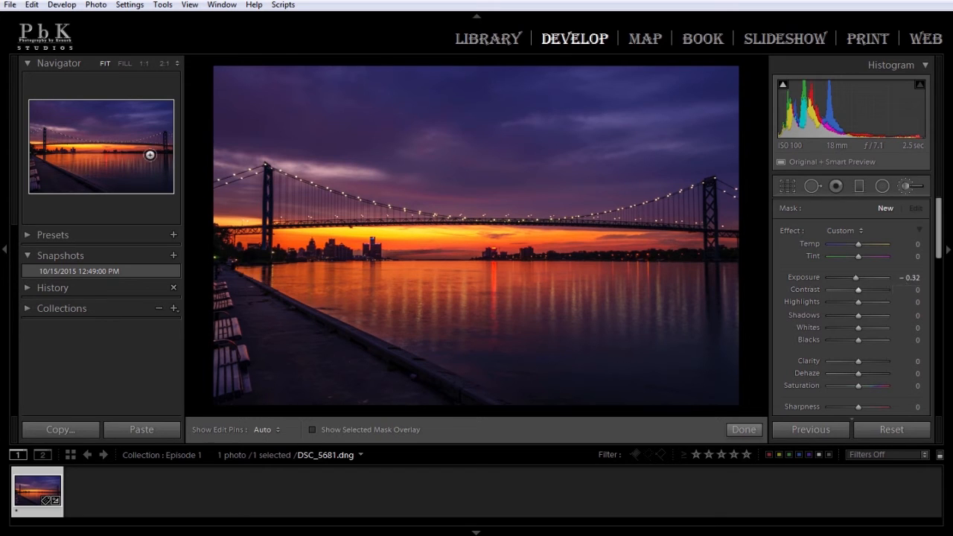
pyautogui.moveTo(395, 77)
pyautogui.mouseDown()
pyautogui.moveTo(591, 100)
pyautogui.moveTo(396, 177)
pyautogui.mouseUp()
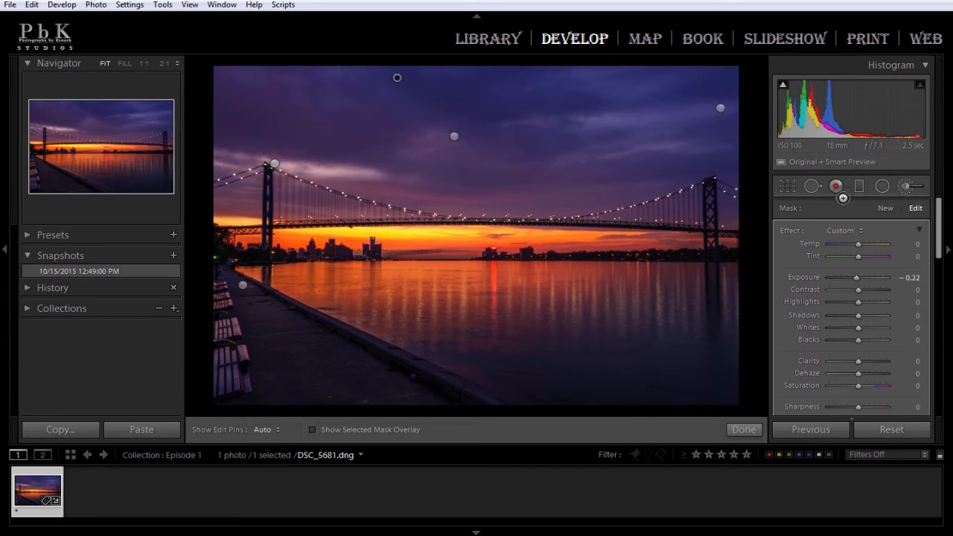
# Darken the sky's upper-right corner and the area around the right tower's top with separate new brush adjustments at Exposure -0.32.
pyautogui.click(882, 207)
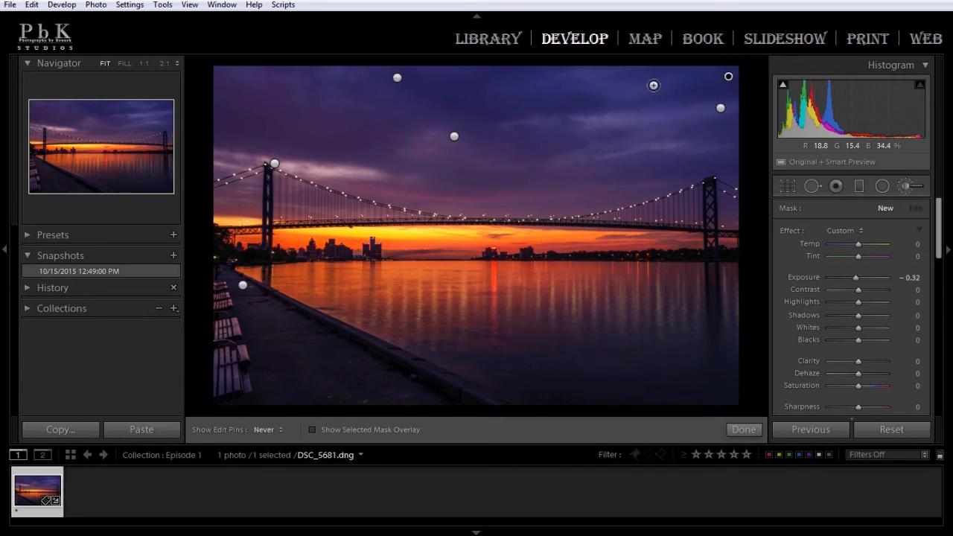
pyautogui.click(719, 312)
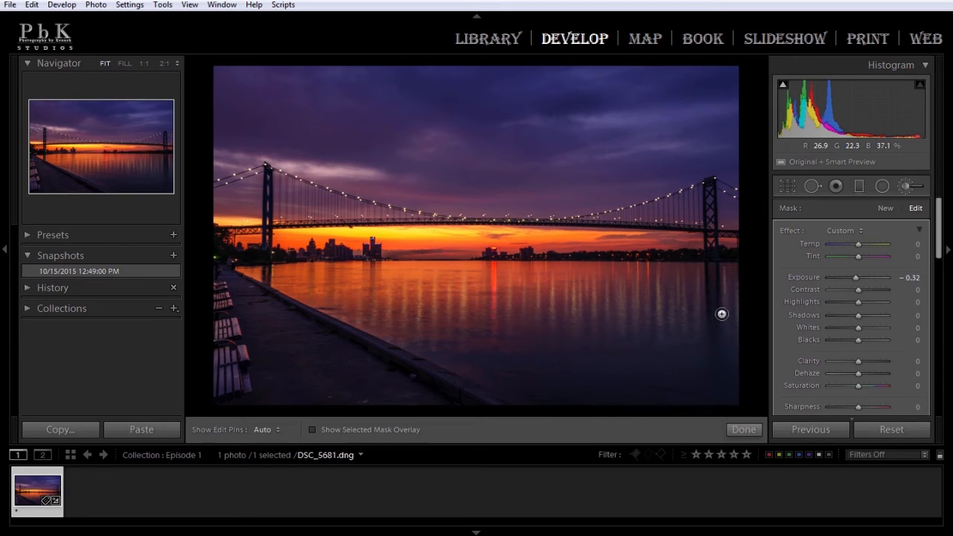
pyautogui.click(884, 208)
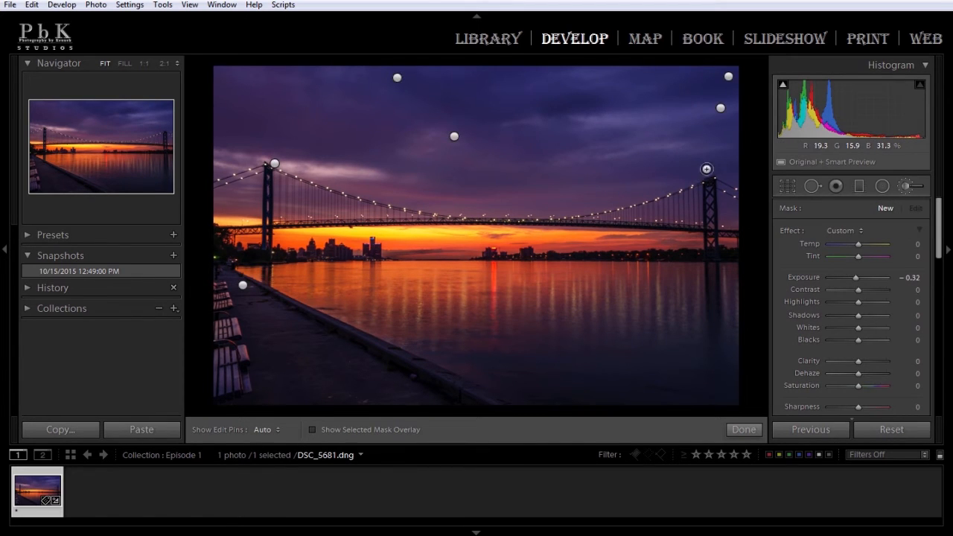
pyautogui.press('h')
pyautogui.press('h')
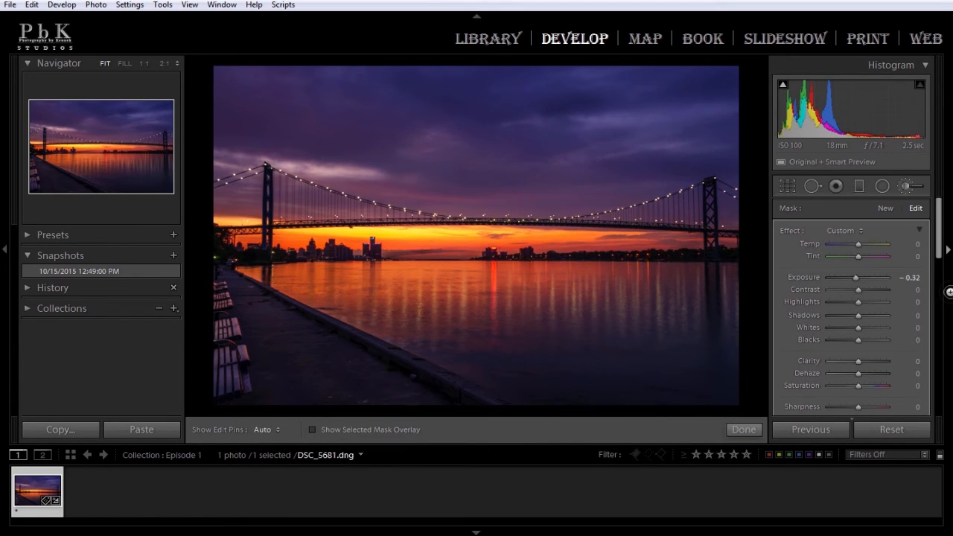
# Add new brush adjustments at Exposure -0.32 on the sky's left edge, the water below the right tower and the water left of it.
pyautogui.click(886, 207)
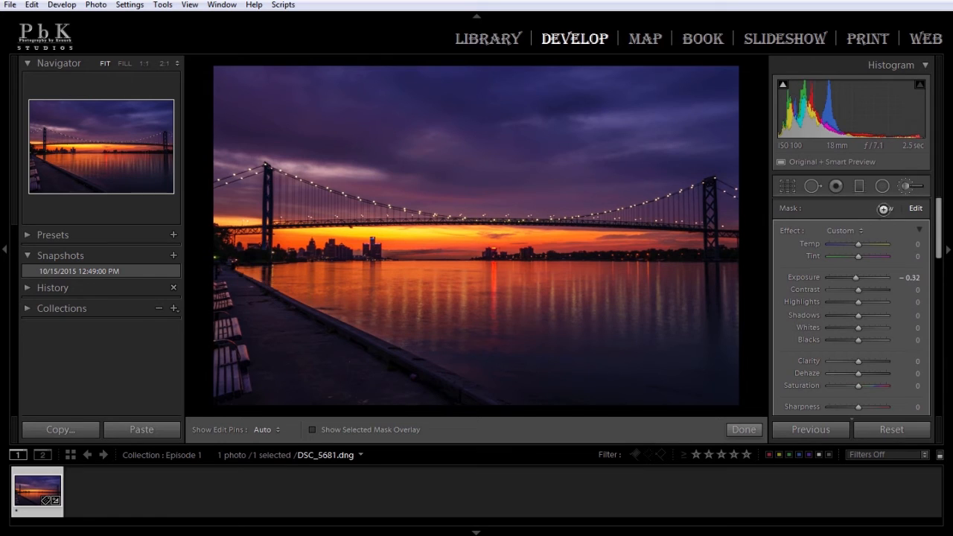
pyautogui.click(884, 207)
pyautogui.click(881, 208)
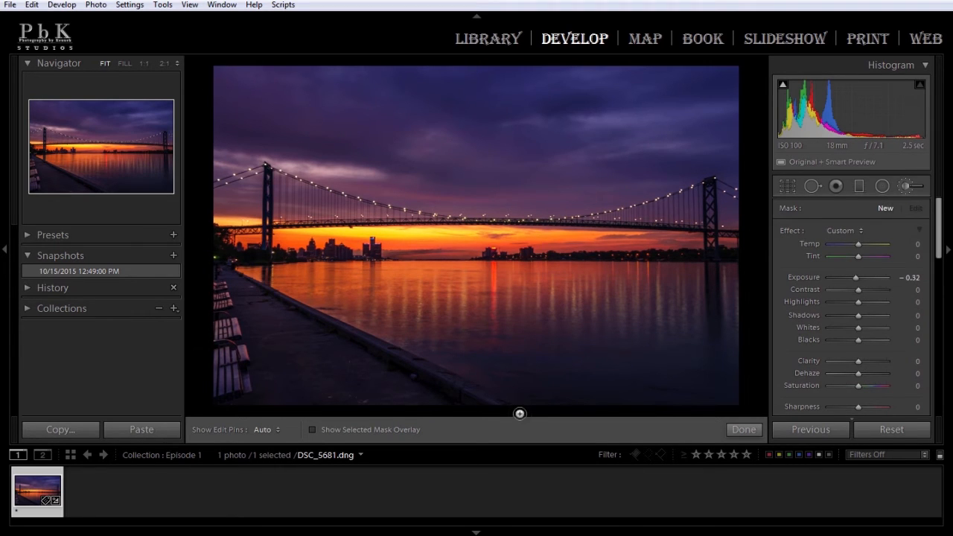
pyautogui.click(653, 290)
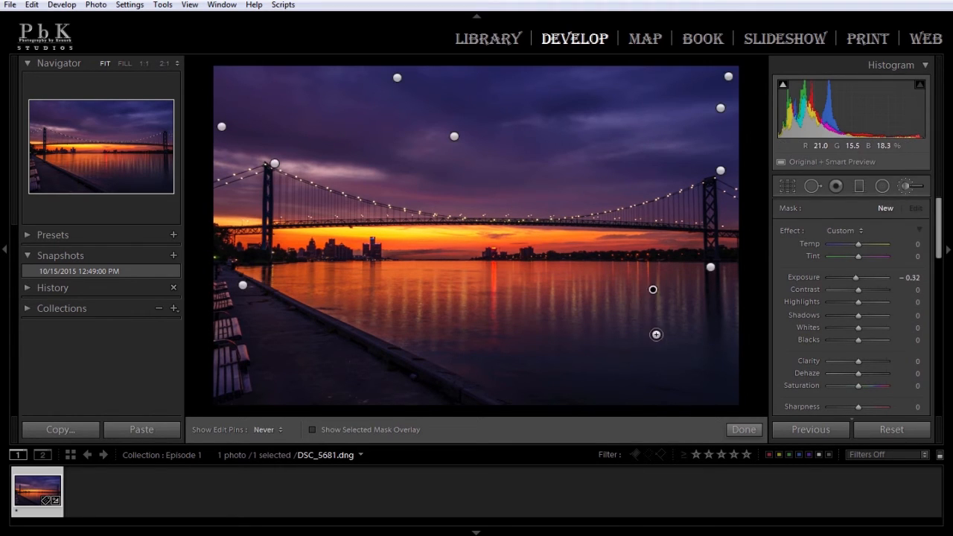
# Darken two more strips of water right of the red reflection with new brush adjustments at Exposure -0.32, undoing the one on the reflection.
pyautogui.click(886, 208)
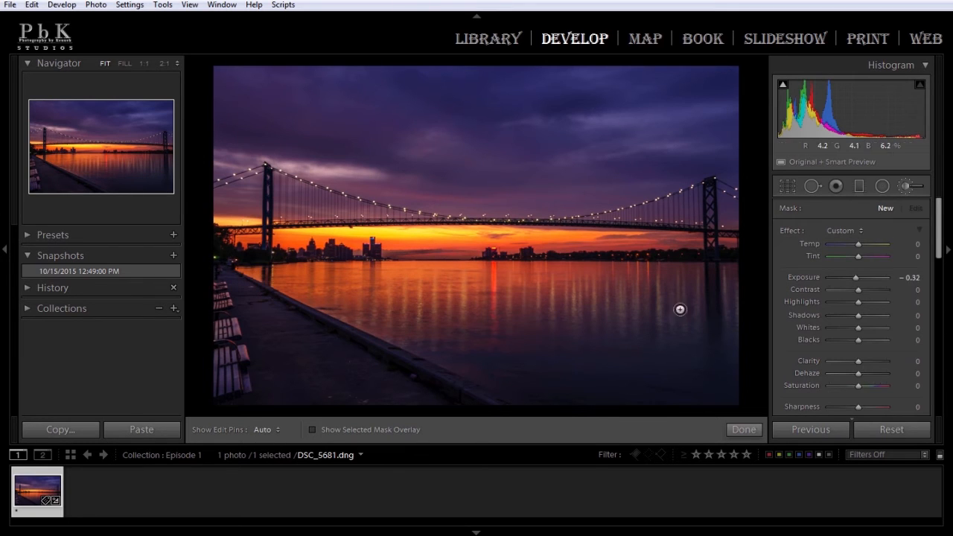
pyautogui.moveTo(588, 287); pyautogui.dragTo(585, 336)
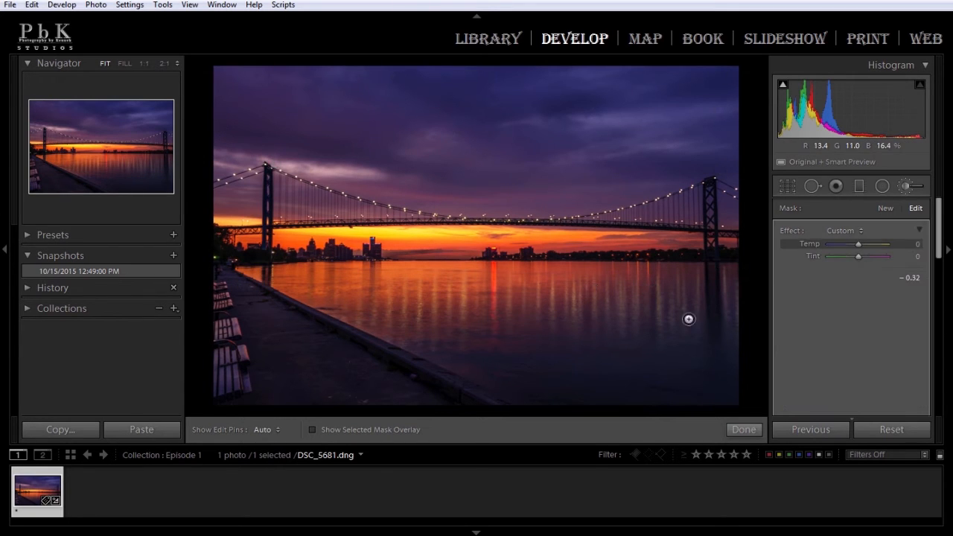
pyautogui.click(896, 201)
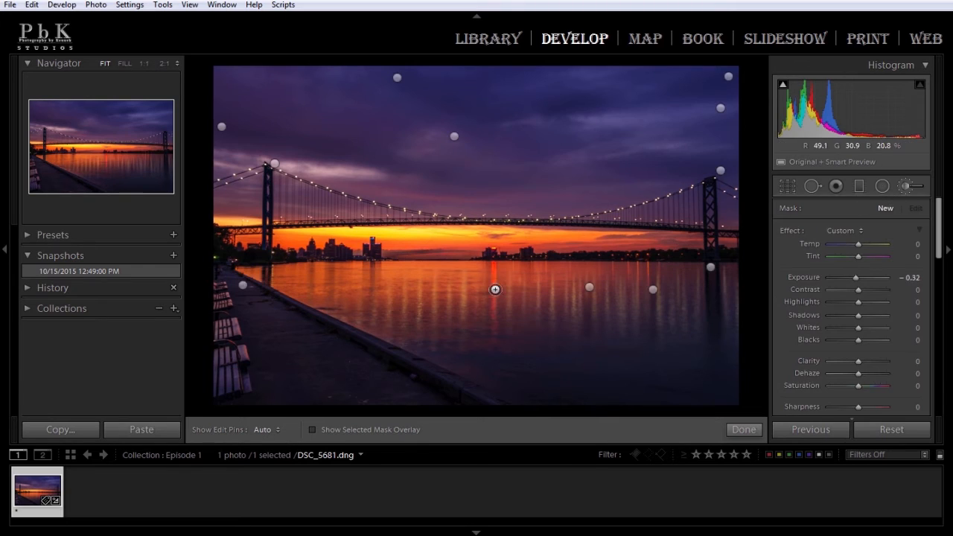
pyautogui.click(597, 347)
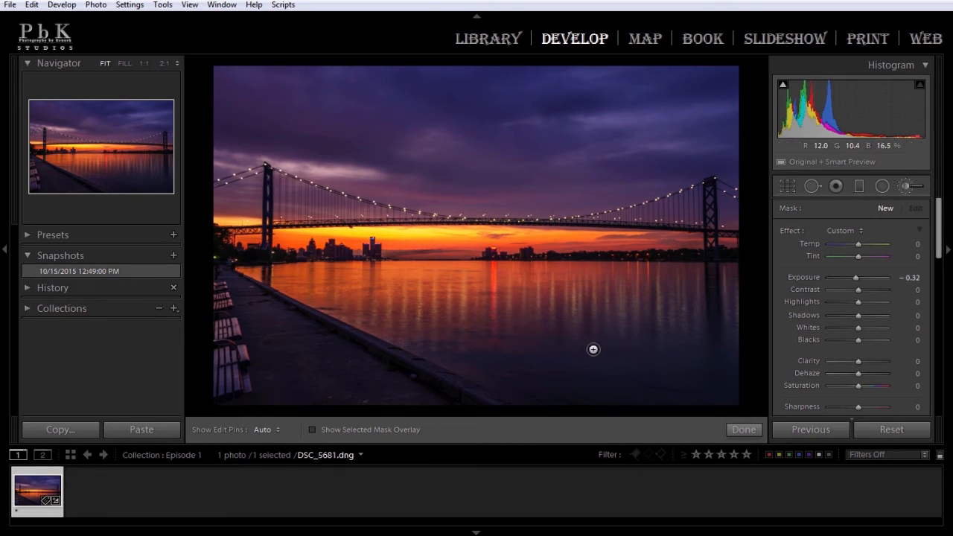
pyautogui.moveTo(593, 347)
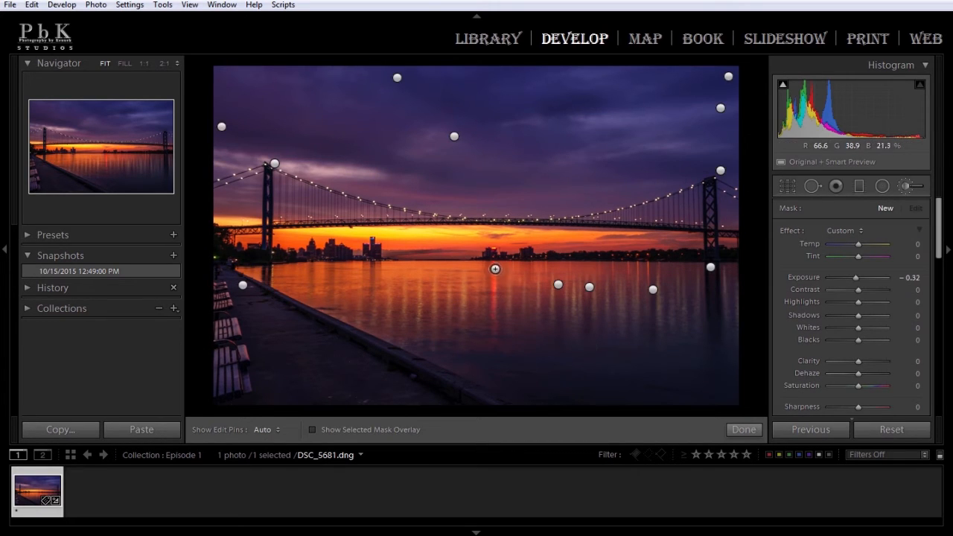
pyautogui.click(492, 264)
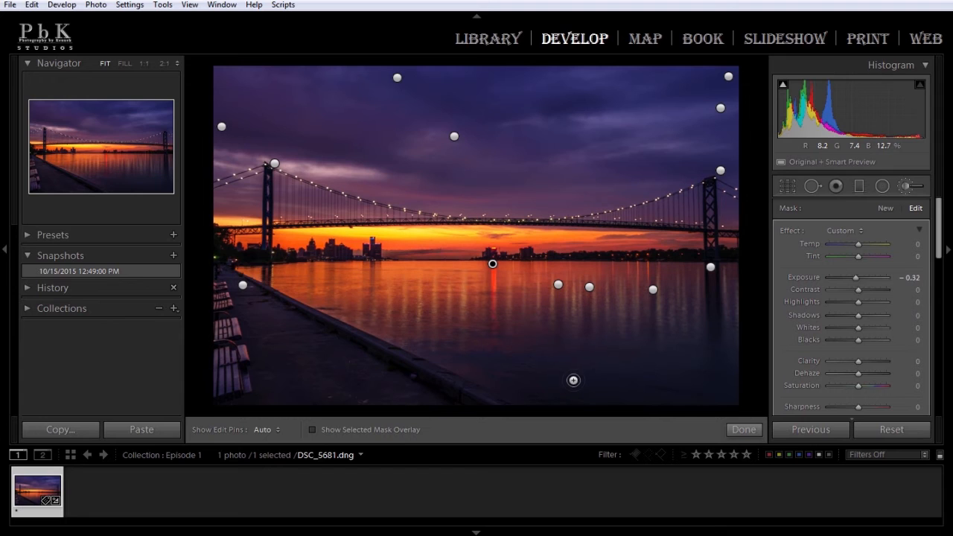
pyautogui.hotkey('ctrl', 'z')
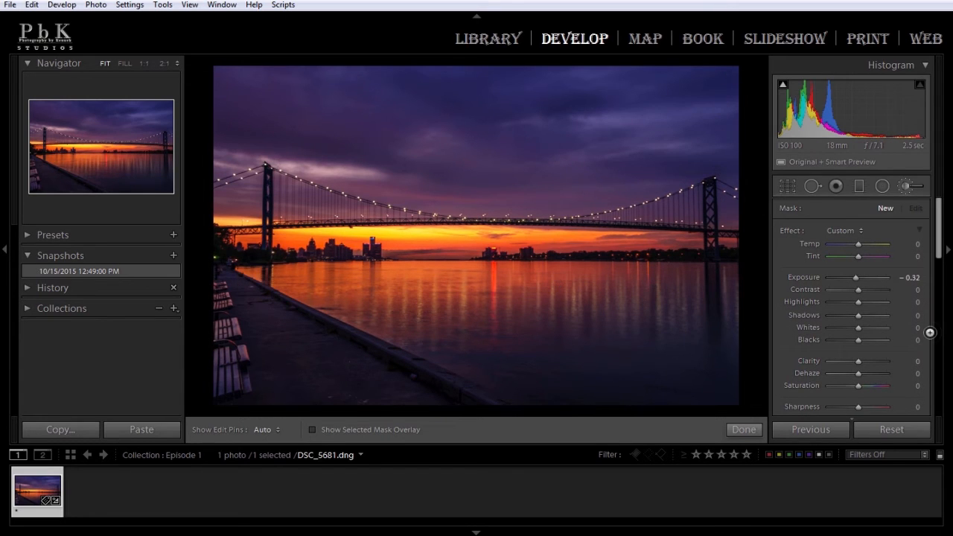
# Compare the photo with all brush adjustments switched off and on, leaving them on.
pyautogui.scroll(-5, 793, 373)
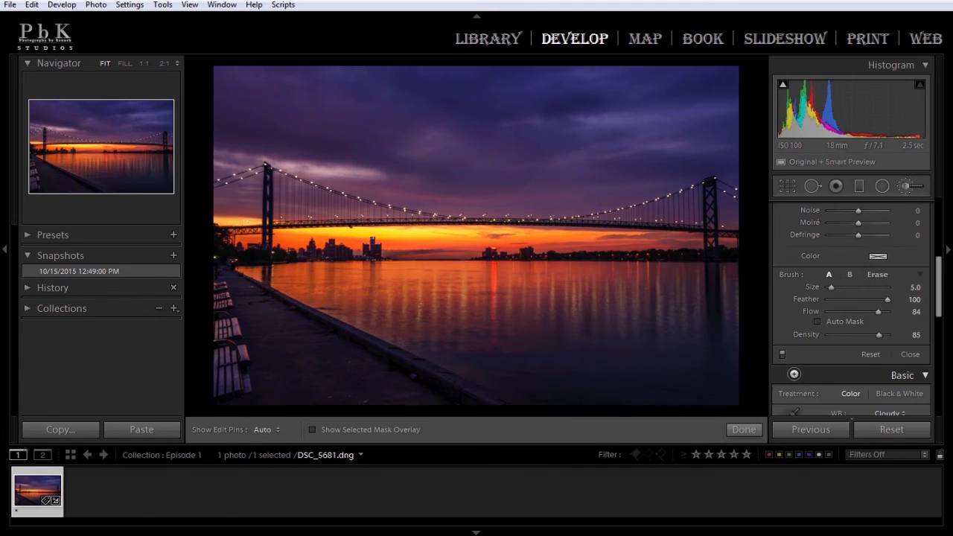
pyautogui.click(780, 356)
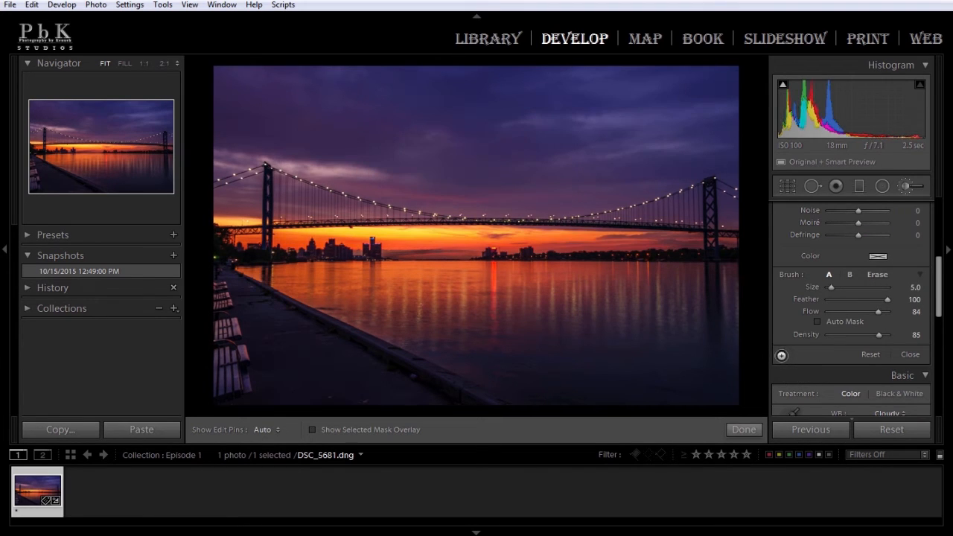
pyautogui.click(781, 355)
pyautogui.click(781, 355)
pyautogui.click(781, 355)
pyautogui.click(781, 355)
pyautogui.click(781, 355)
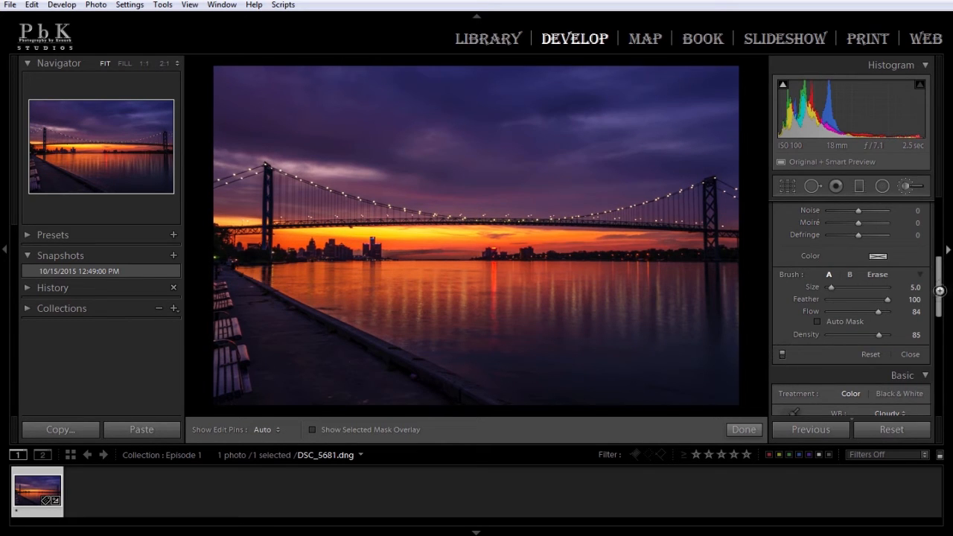
pyautogui.moveTo(939, 287); pyautogui.dragTo(939, 223)
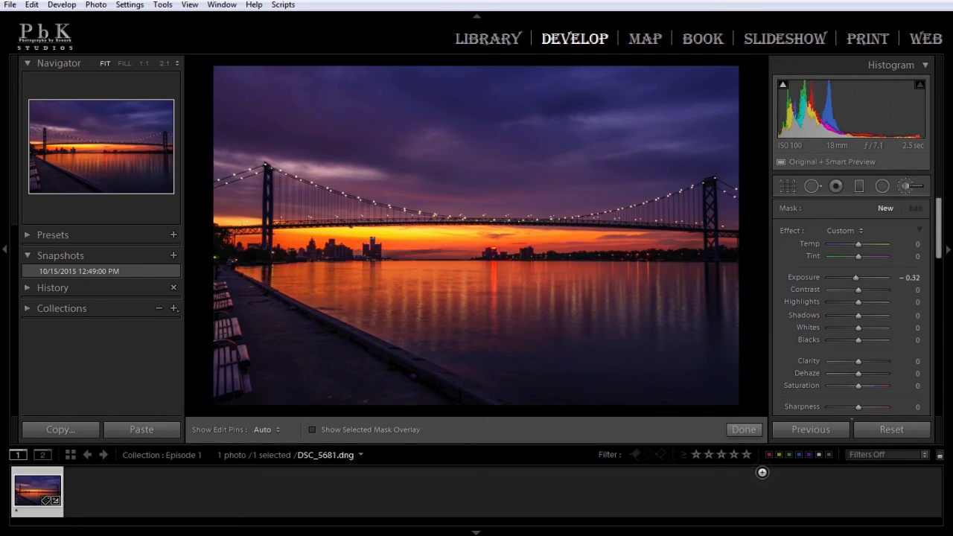
# Finish the adjustment brush work and compare the edited photo with its unedited Before version, returning to the edited view.
pyautogui.click(746, 430)
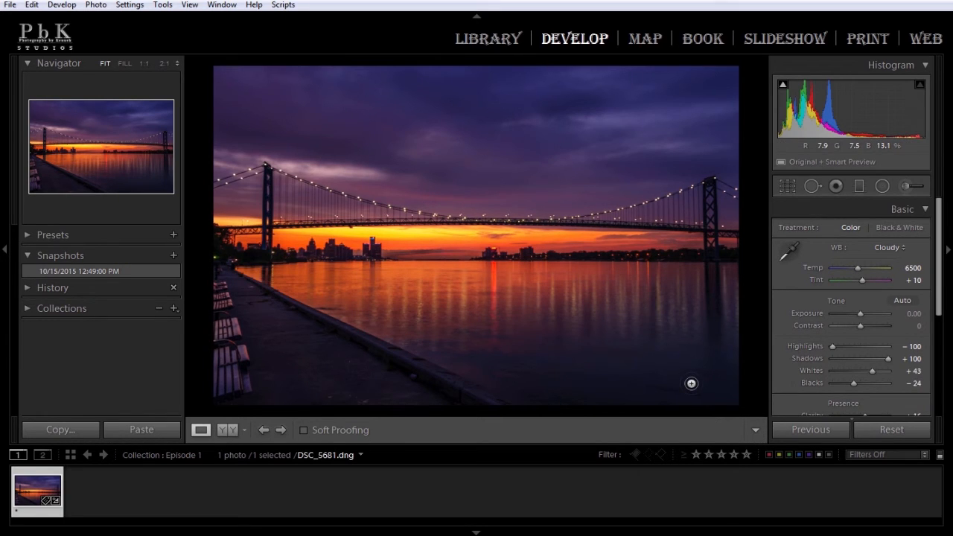
pyautogui.press('\\')
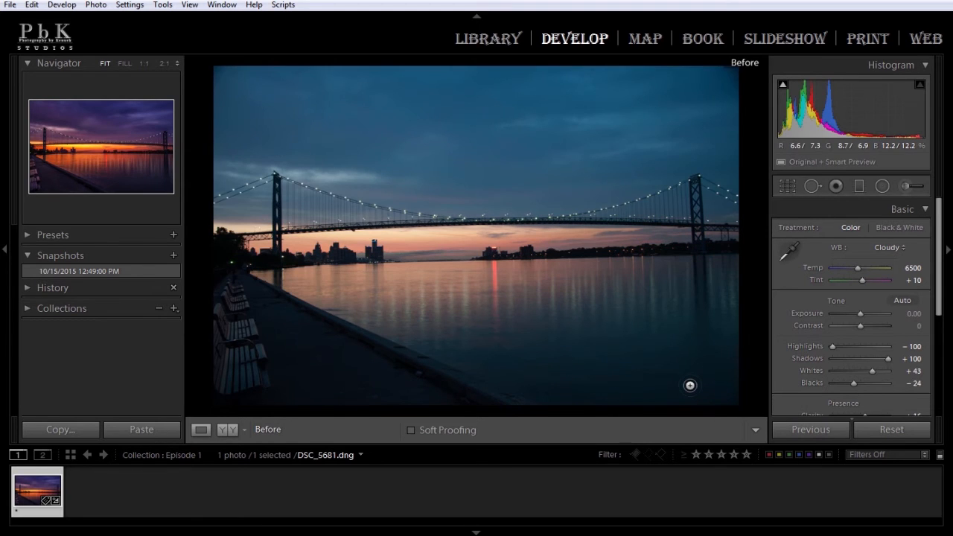
pyautogui.press('\\')
pyautogui.press('\\')
pyautogui.press('\\')
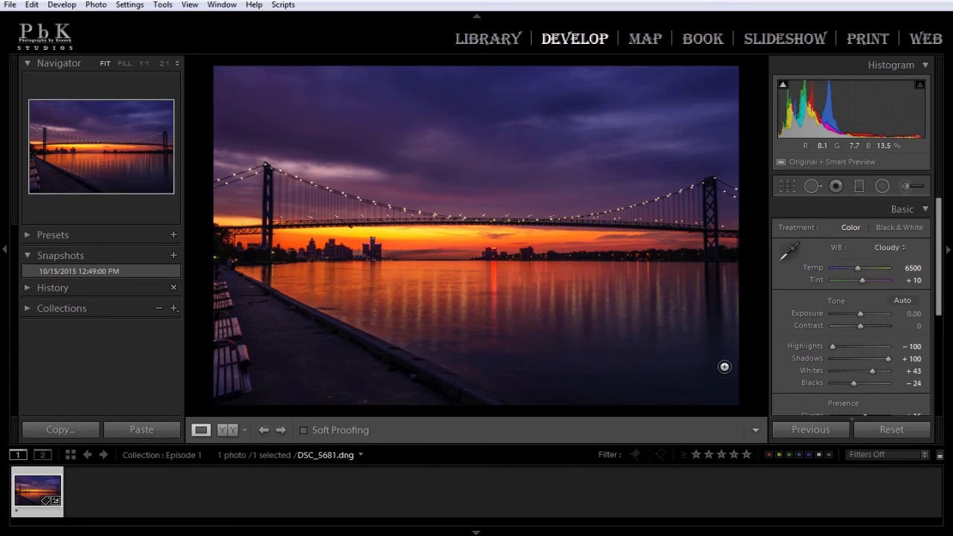
pyautogui.press('\\')
pyautogui.press('\\')
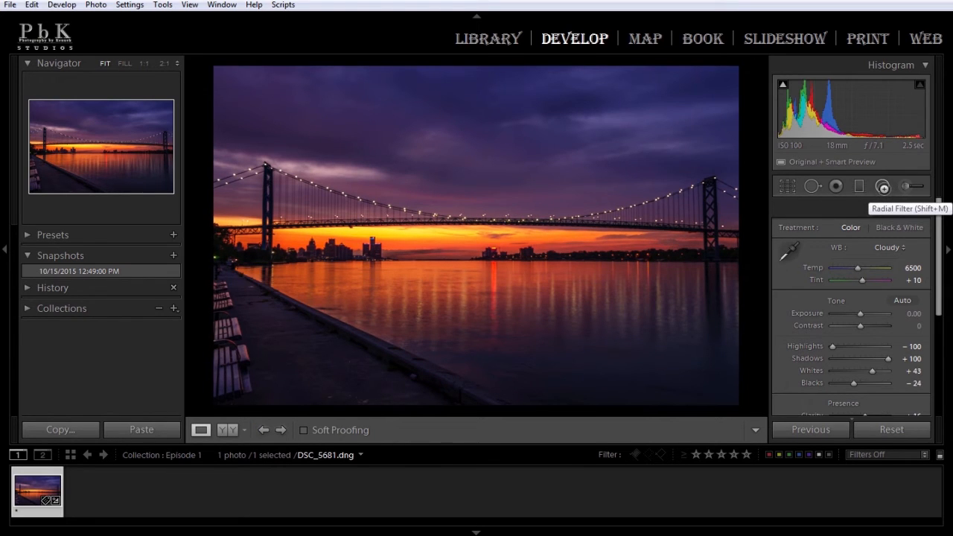
# Add a circular radial filter at Exposure 0.32 over the dark water in the photo's lower-right corner.
pyautogui.click(882, 187)
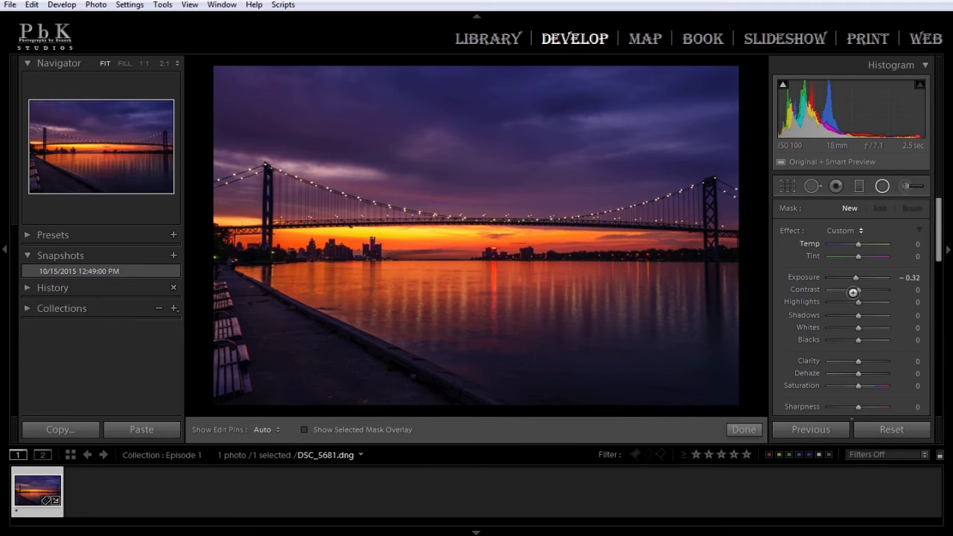
pyautogui.click(914, 277)
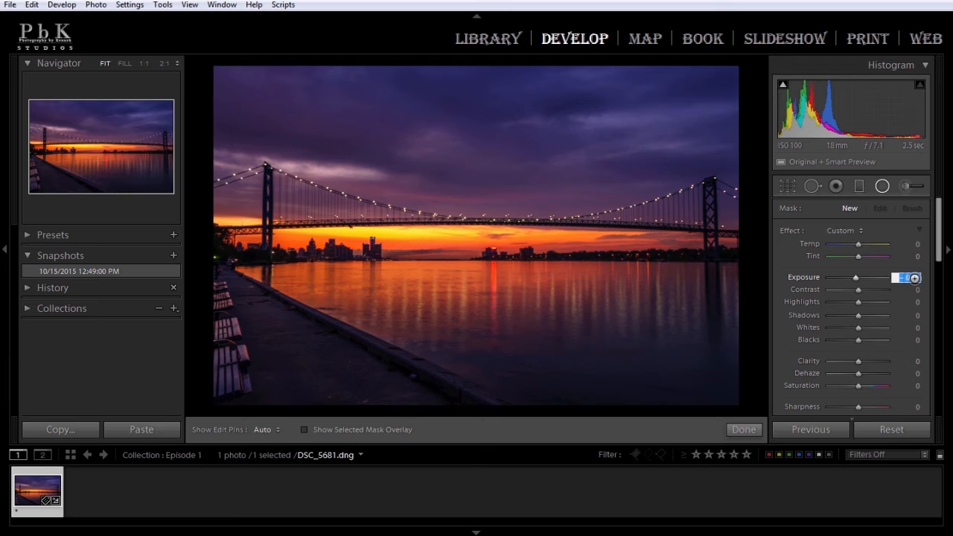
pyautogui.press('Return')
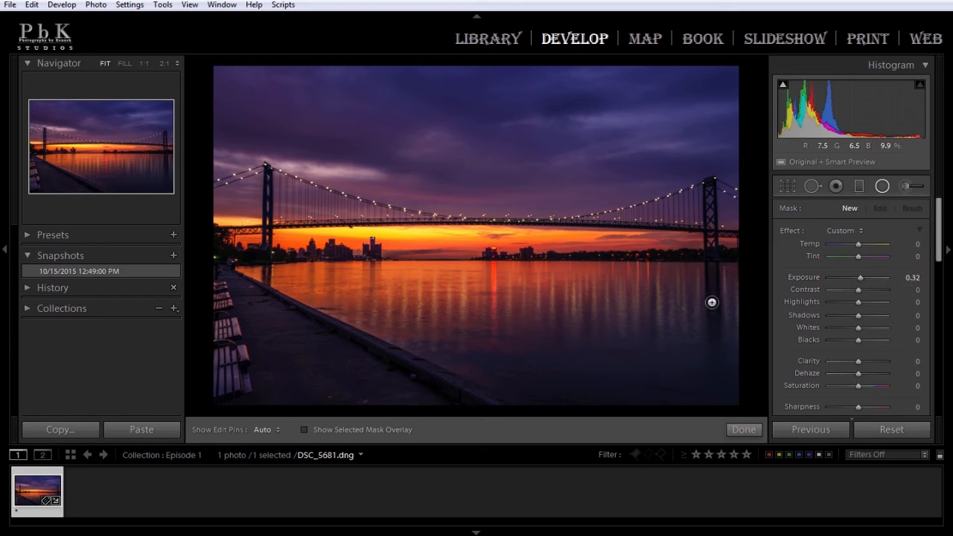
pyautogui.moveTo(646, 393); pyautogui.dragTo(765, 276)
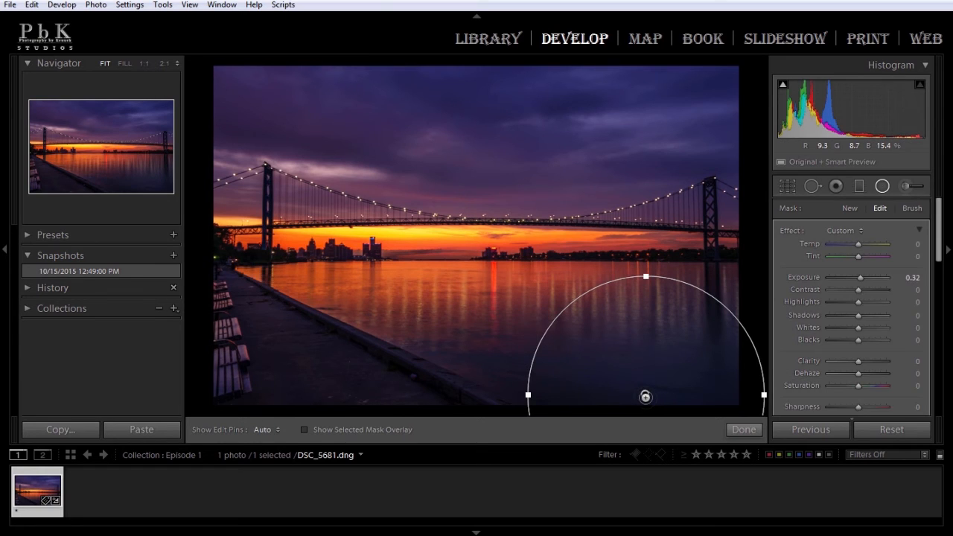
# Duplicate the water's radial filter, then place the copy on the central skyline and flatten it into a wide ellipse along the horizon.
pyautogui.rightClick(644, 395)
pyautogui.click(674, 407)
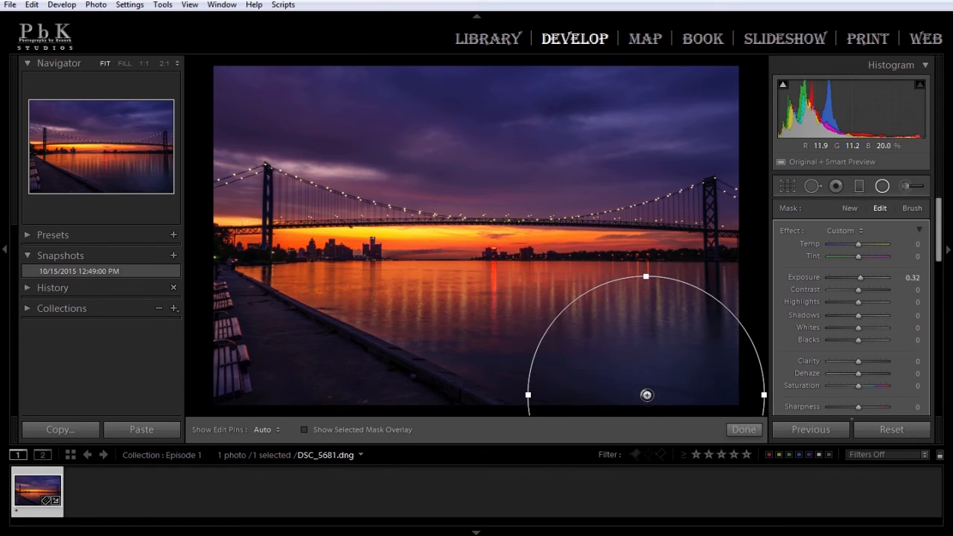
pyautogui.moveTo(644, 394); pyautogui.dragTo(439, 294)
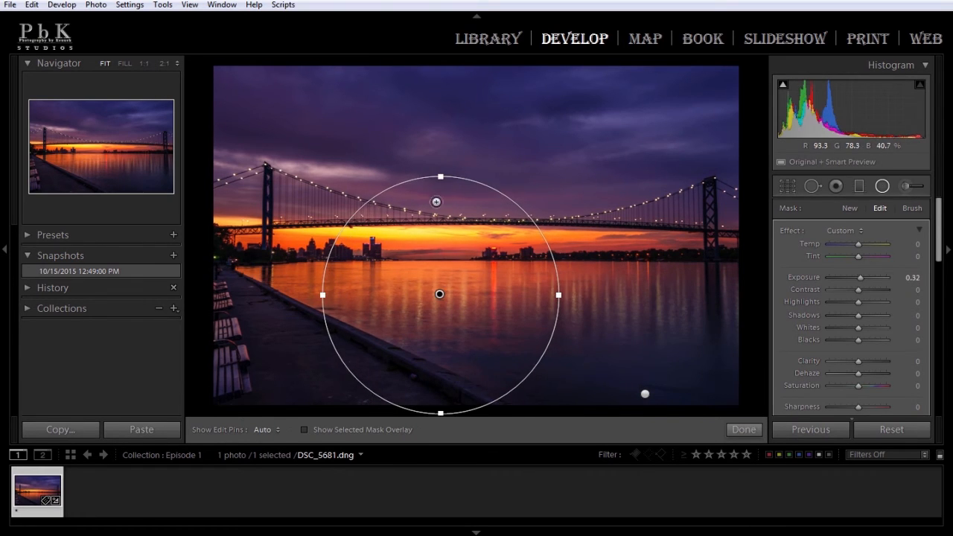
pyautogui.moveTo(442, 172); pyautogui.dragTo(434, 259)
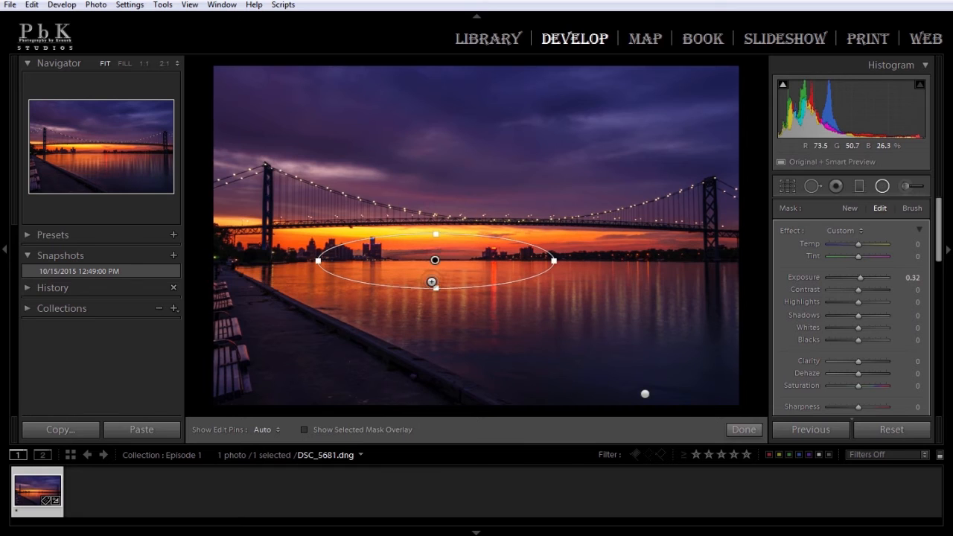
# Duplicate the flattened skyline filter twice, placing one copy at the right tower's base and the other at the left tower's base.
pyautogui.rightClick(434, 261)
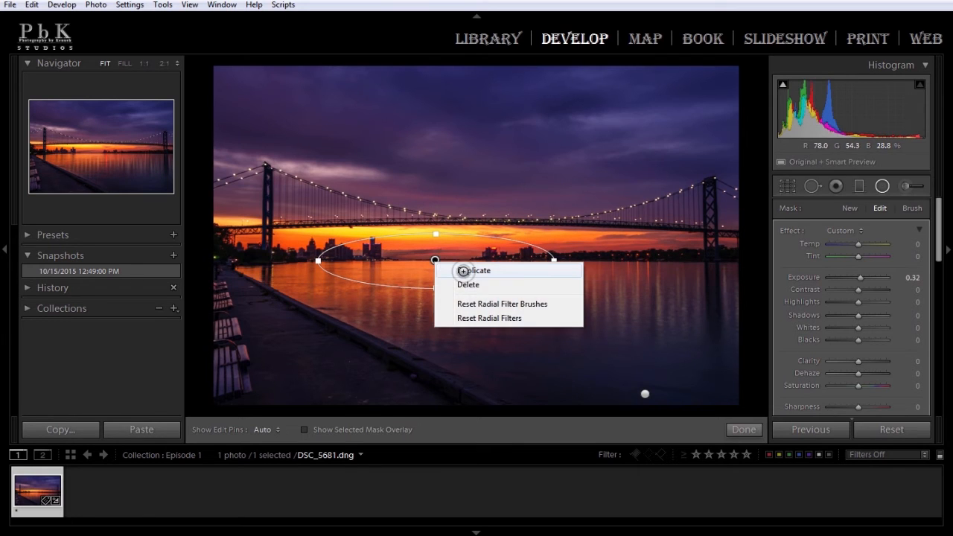
pyautogui.click(442, 270)
pyautogui.moveTo(435, 260); pyautogui.dragTo(675, 255)
pyautogui.rightClick(675, 255)
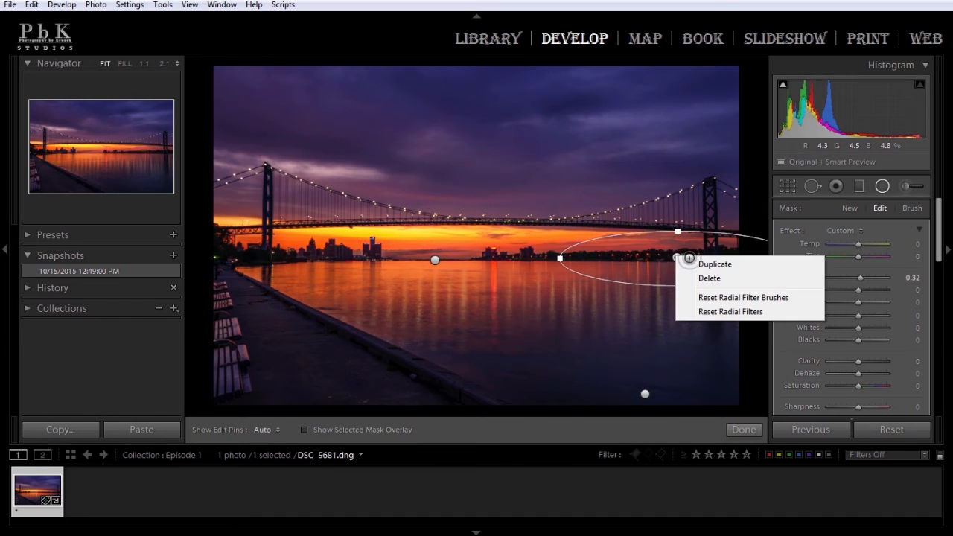
pyautogui.click(696, 264)
pyautogui.moveTo(660, 260); pyautogui.dragTo(253, 254)
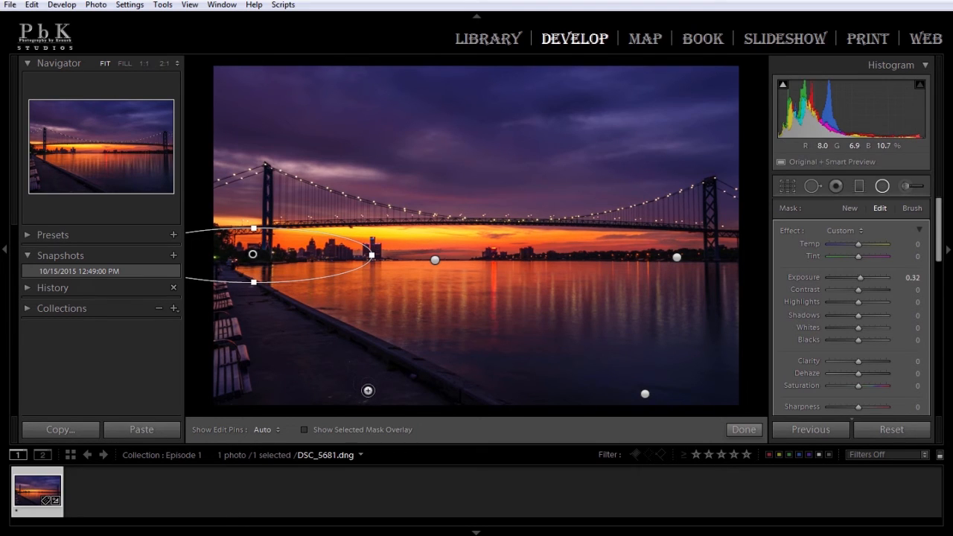
# Add a small elliptical radial filter on the walkway's edge near the bottom of the photo, with Temp 12 and Exposure 0.32.
pyautogui.moveTo(368, 390); pyautogui.dragTo(413, 357)
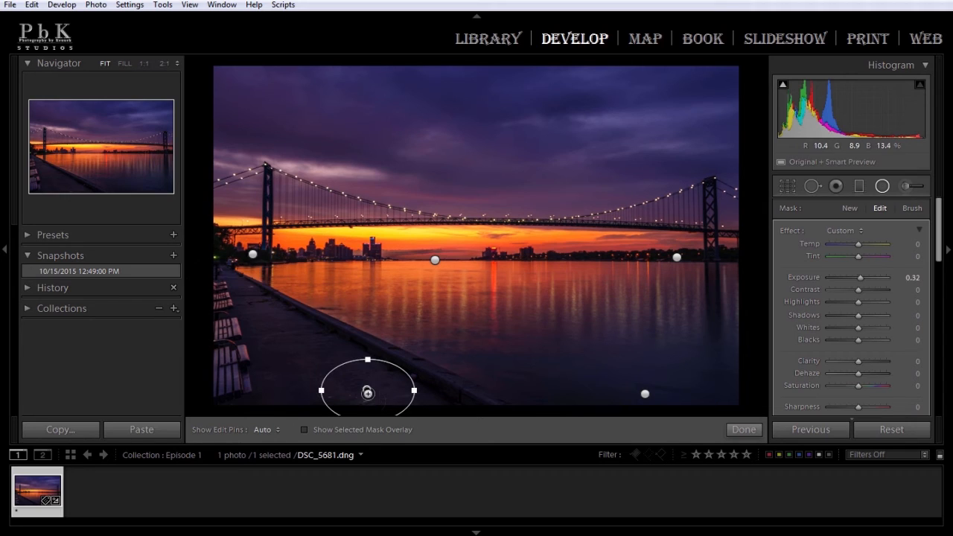
pyautogui.moveTo(368, 392); pyautogui.dragTo(396, 379)
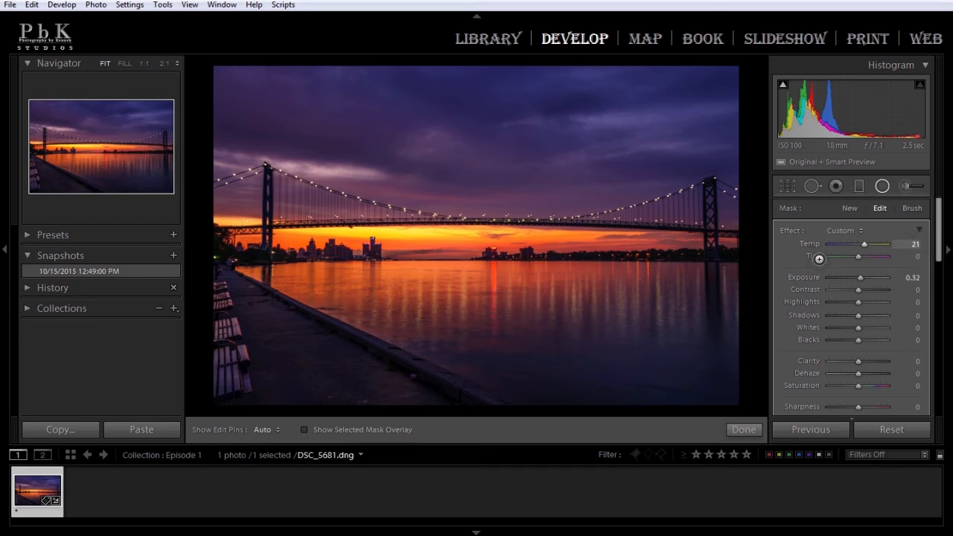
pyautogui.moveTo(905, 244); pyautogui.dragTo(897, 243)
# Duplicate the warm walkway radial filter onto the two nearest benches, one copy on each.
pyautogui.rightClick(397, 382)
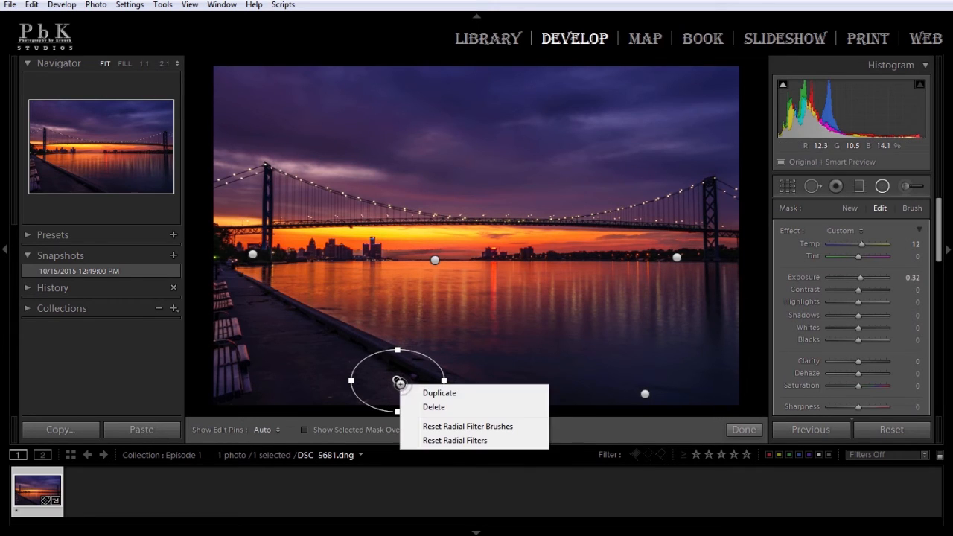
pyautogui.click(406, 392)
pyautogui.moveTo(396, 380); pyautogui.dragTo(217, 323)
pyautogui.rightClick(229, 361)
pyautogui.click(235, 367)
# Duplicate the bench radial filter onto the farther benches and shrink the copy to a small circle around them.
pyautogui.rightClick(221, 326)
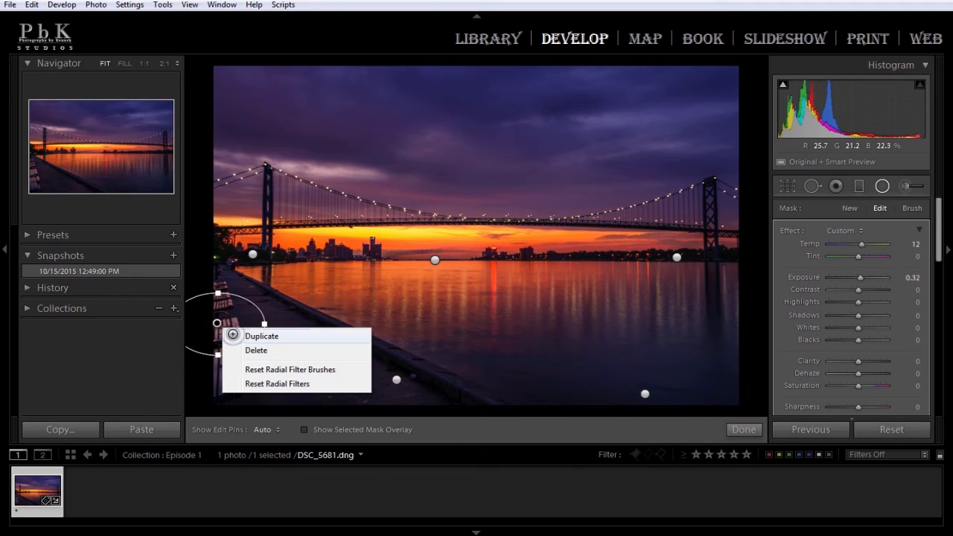
pyautogui.click(234, 335)
pyautogui.moveTo(217, 323); pyautogui.dragTo(214, 258)
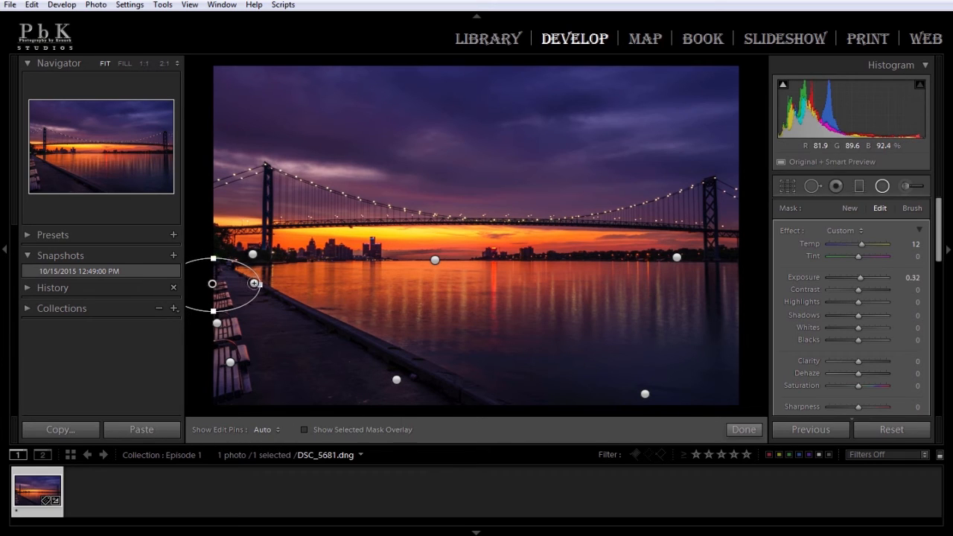
pyautogui.moveTo(260, 283); pyautogui.dragTo(220, 288)
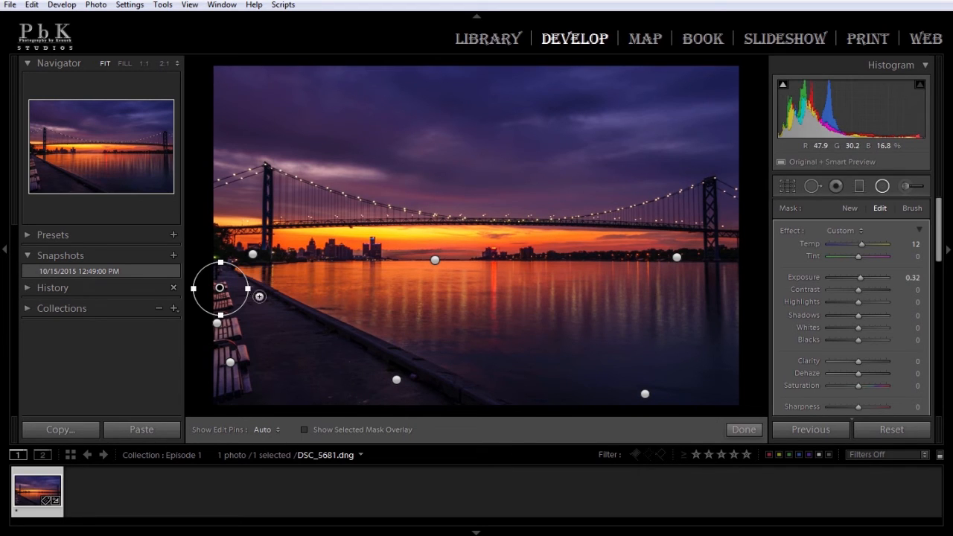
# Duplicate the small circular bench filter and place the copy in the sky's upper-right corner.
pyautogui.rightClick(220, 291)
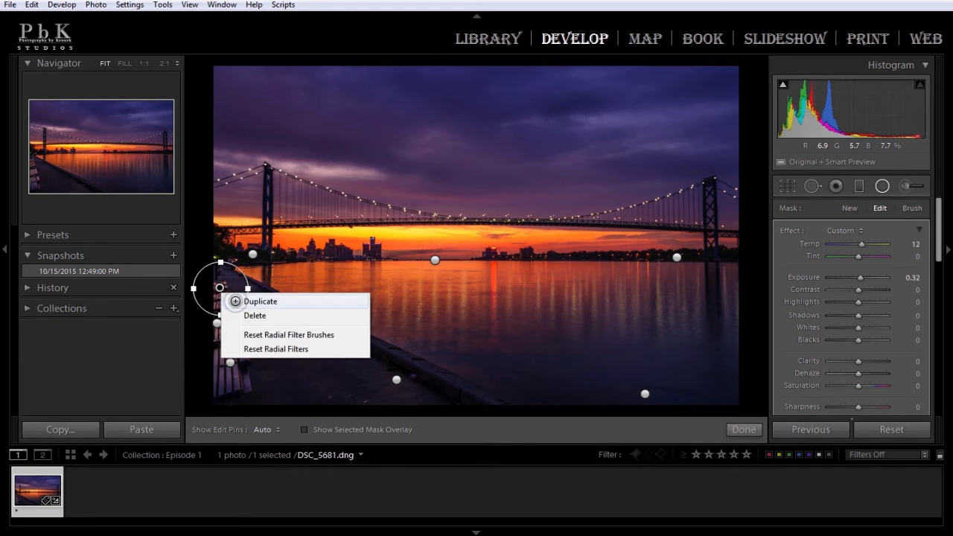
pyautogui.click(235, 301)
pyautogui.moveTo(221, 288); pyautogui.dragTo(717, 93)
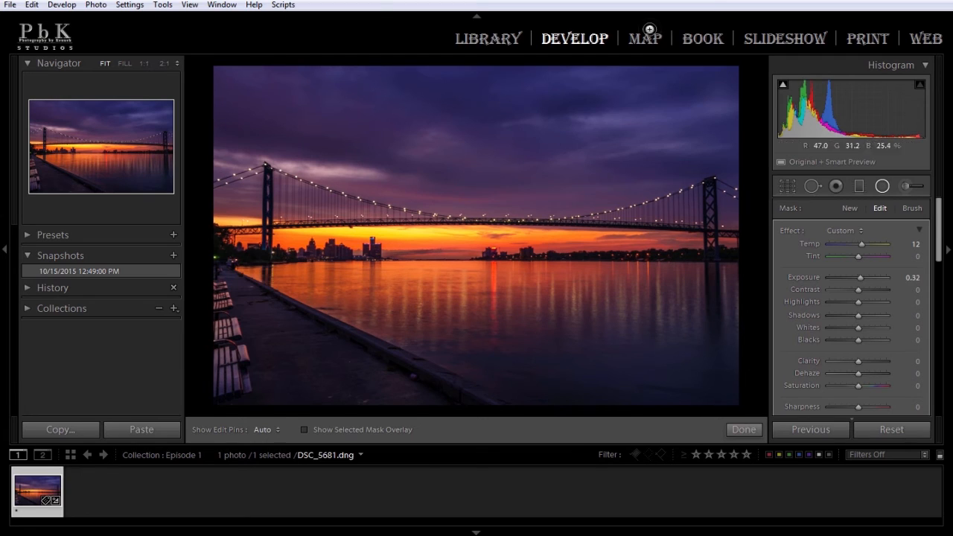
# Duplicate the corner sky filter into the upper-left sky and enlarge the copy into a wider, taller ellipse above the left tower.
pyautogui.rightClick(718, 94)
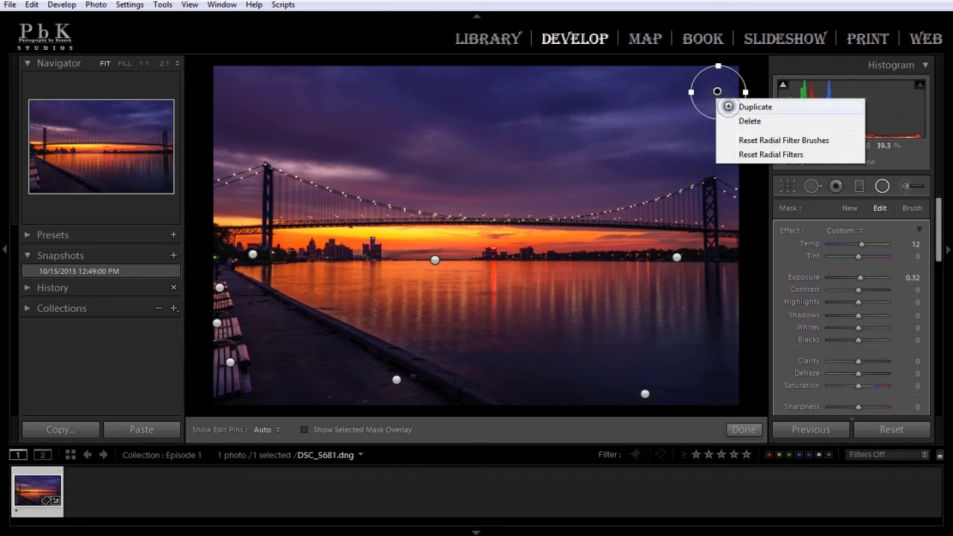
pyautogui.click(728, 104)
pyautogui.moveTo(716, 91); pyautogui.dragTo(364, 131)
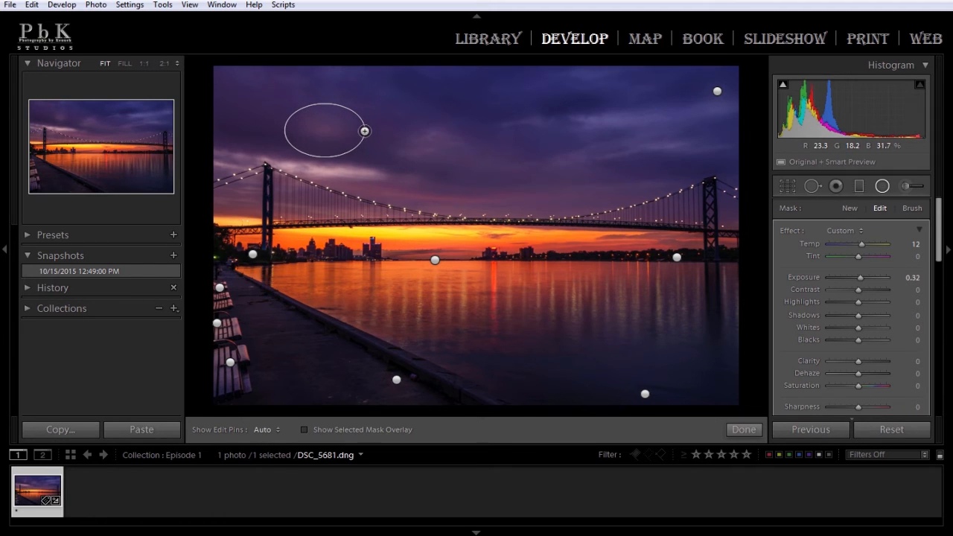
pyautogui.press('alt')
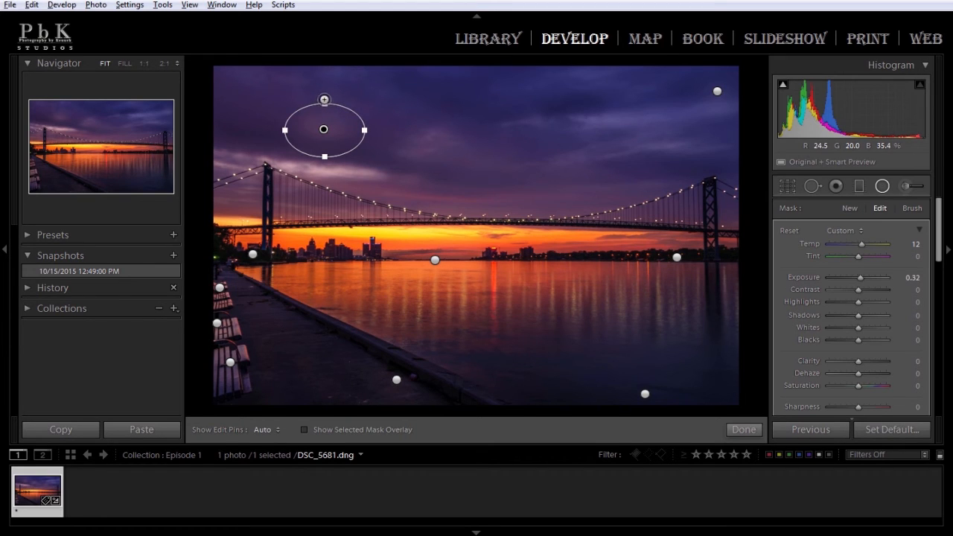
pyautogui.moveTo(324, 99); pyautogui.dragTo(324, 76)
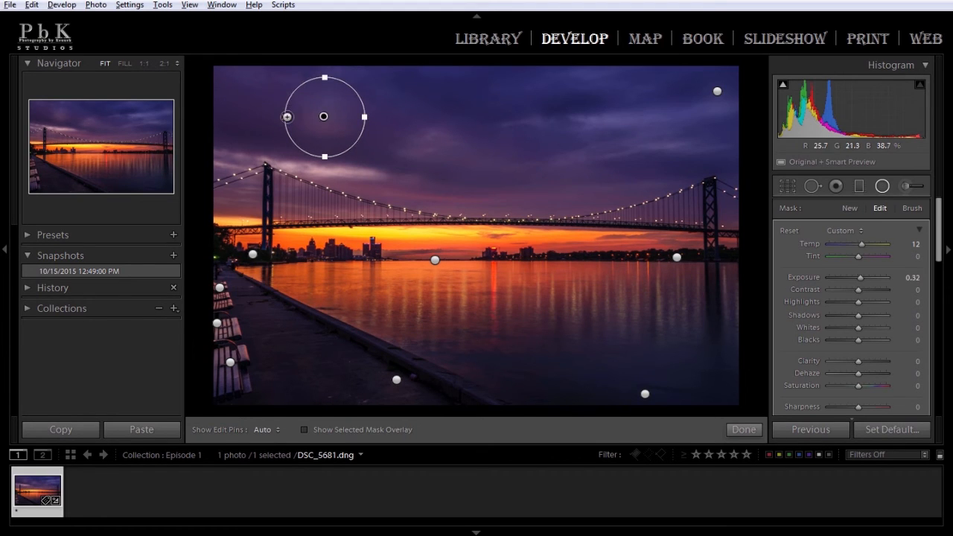
pyautogui.moveTo(285, 116); pyautogui.dragTo(234, 118)
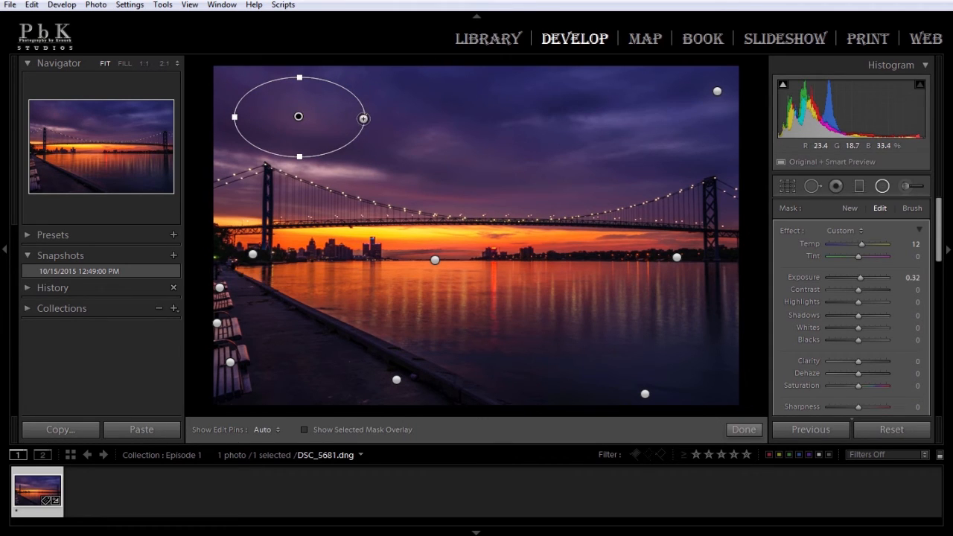
pyautogui.moveTo(364, 118)
pyautogui.mouseDown()
pyautogui.moveTo(384, 119)
pyautogui.moveTo(363, 119)
pyautogui.mouseUp()
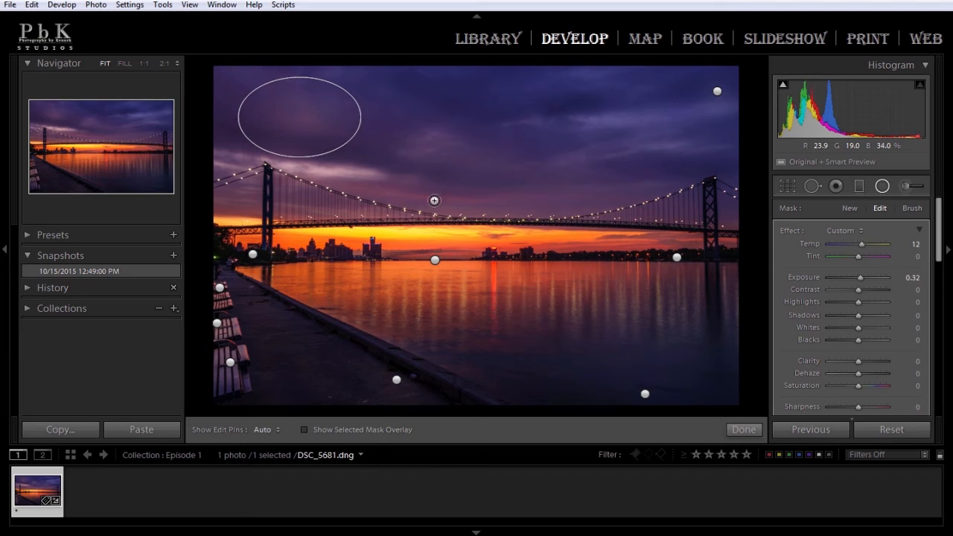
# Compare the photo with all radial filters switched off and on, leaving them on.
pyautogui.scroll(-6, 832, 348)
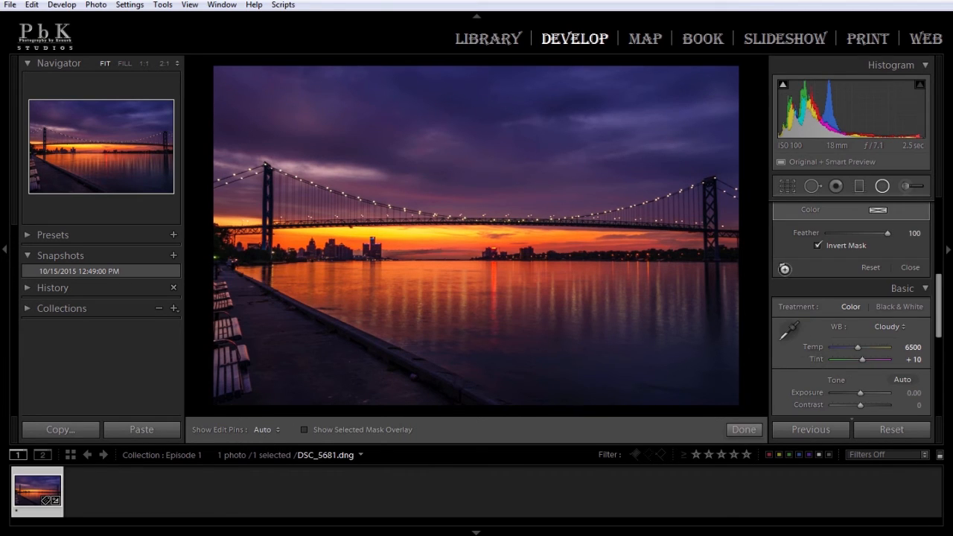
pyautogui.click(784, 269)
pyautogui.click(783, 268)
pyautogui.click(785, 268)
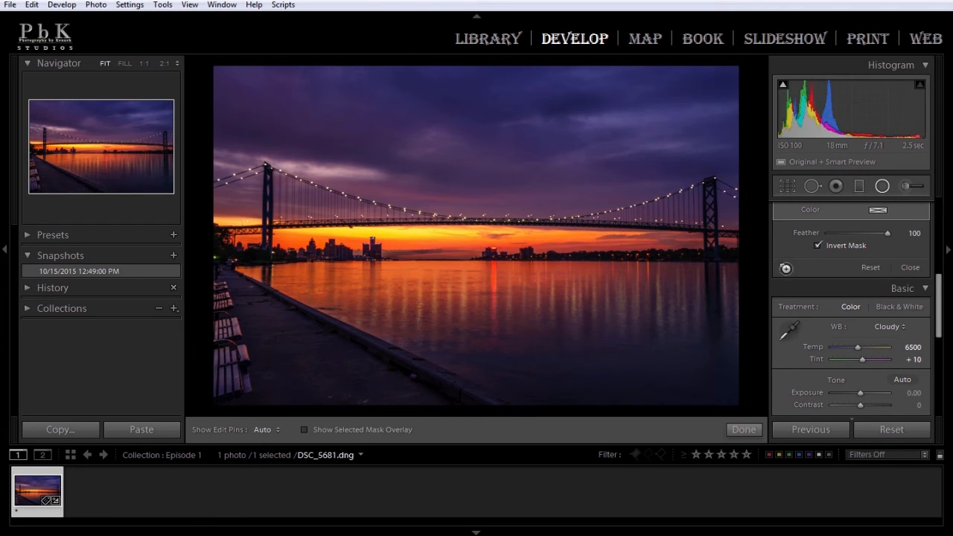
pyautogui.click(785, 268)
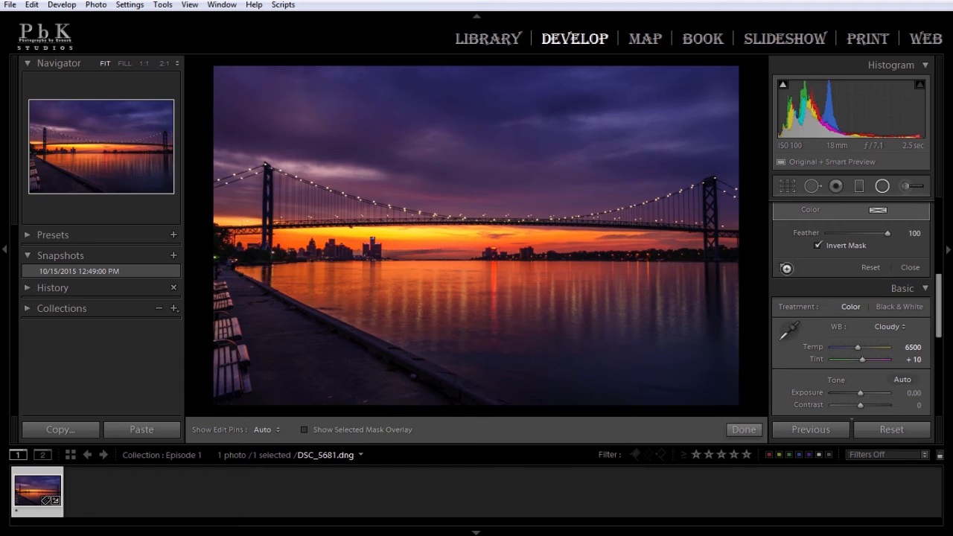
pyautogui.click(785, 268)
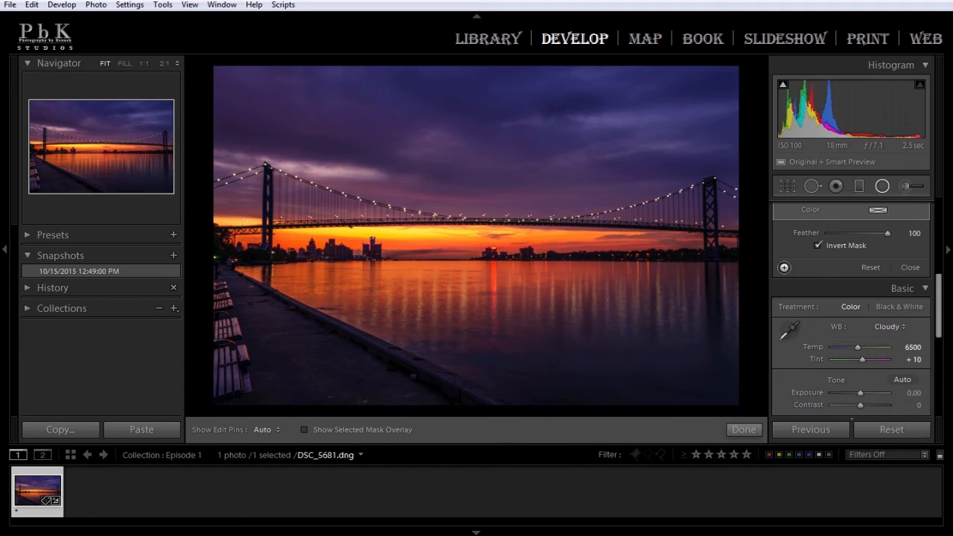
pyautogui.click(785, 268)
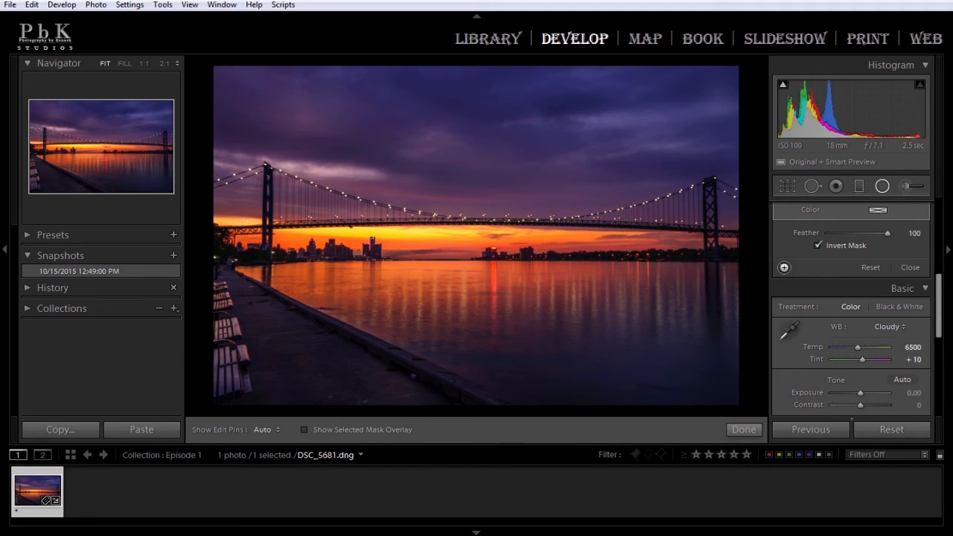
pyautogui.click(784, 266)
pyautogui.click(784, 267)
pyautogui.click(783, 266)
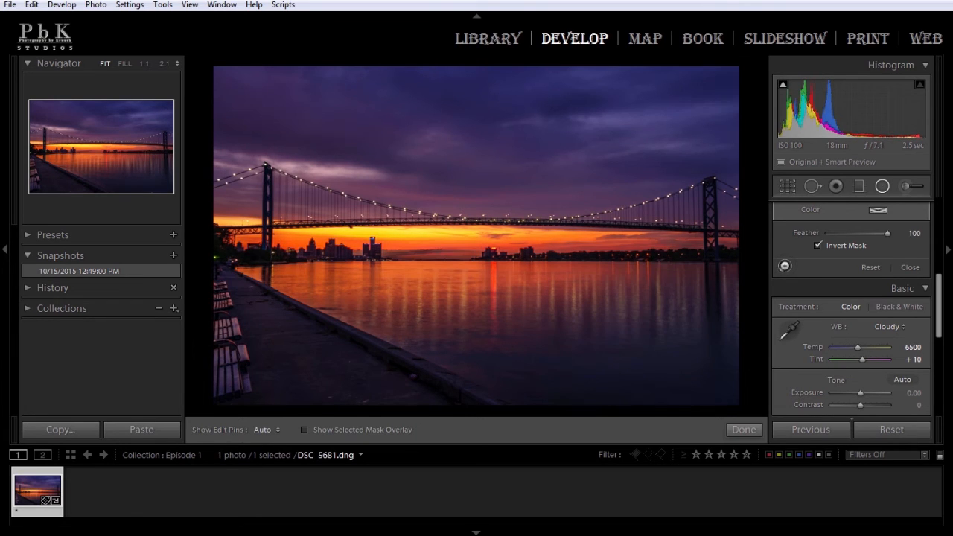
pyautogui.click(783, 265)
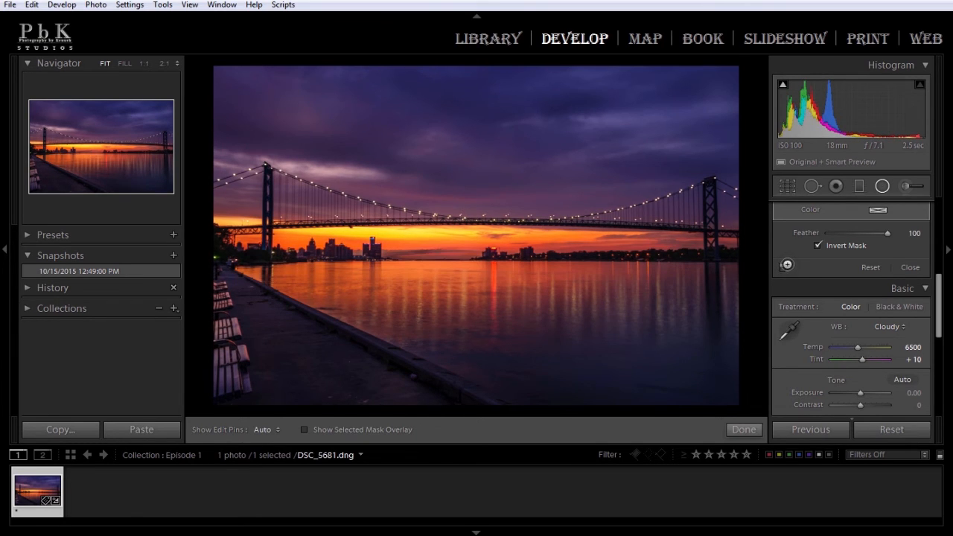
# Paint a new adjustment brush over the benches with Temp 17, Tint 6 and Exposure 0.32.
pyautogui.scroll(5, 936, 298)
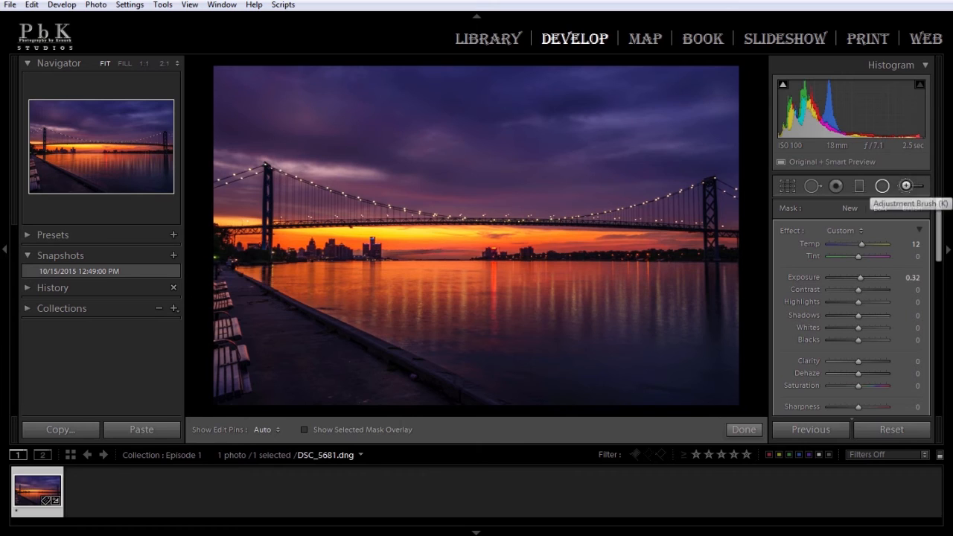
pyautogui.click(906, 183)
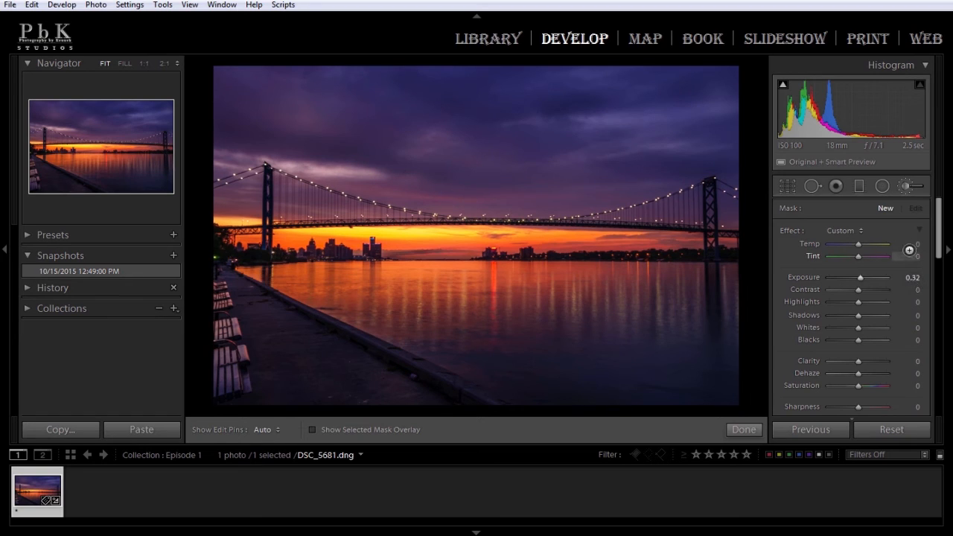
pyautogui.moveTo(913, 245); pyautogui.dragTo(920, 245)
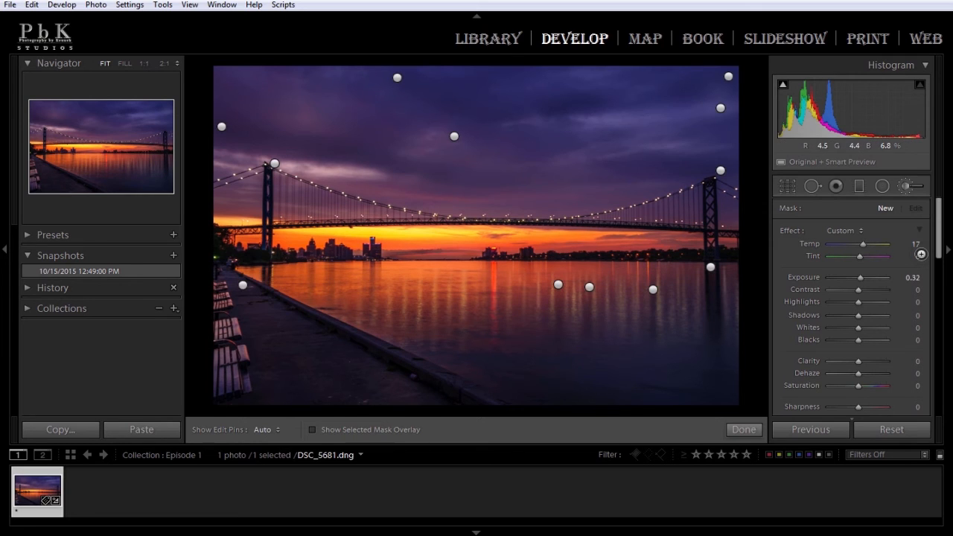
pyautogui.click(222, 311)
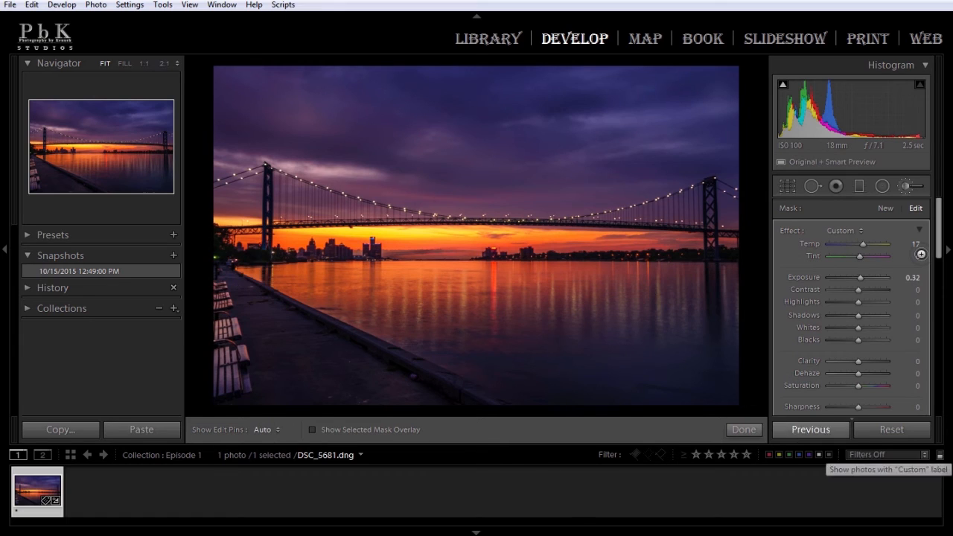
# Compare the photo with the brush adjustments switched off and on, leaving them on, and close the Adjustment Brush.
pyautogui.scroll(-10, 856, 335)
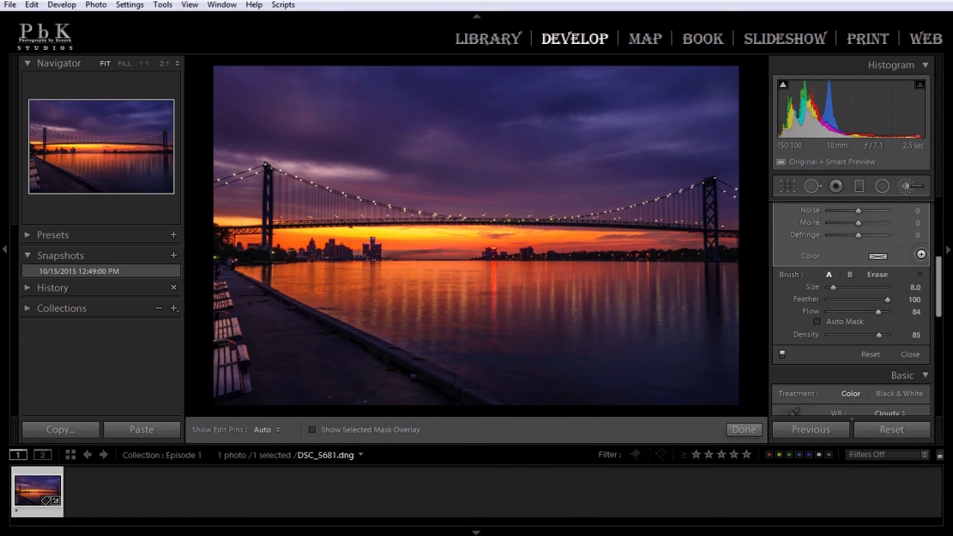
pyautogui.click(782, 354)
pyautogui.press('k')
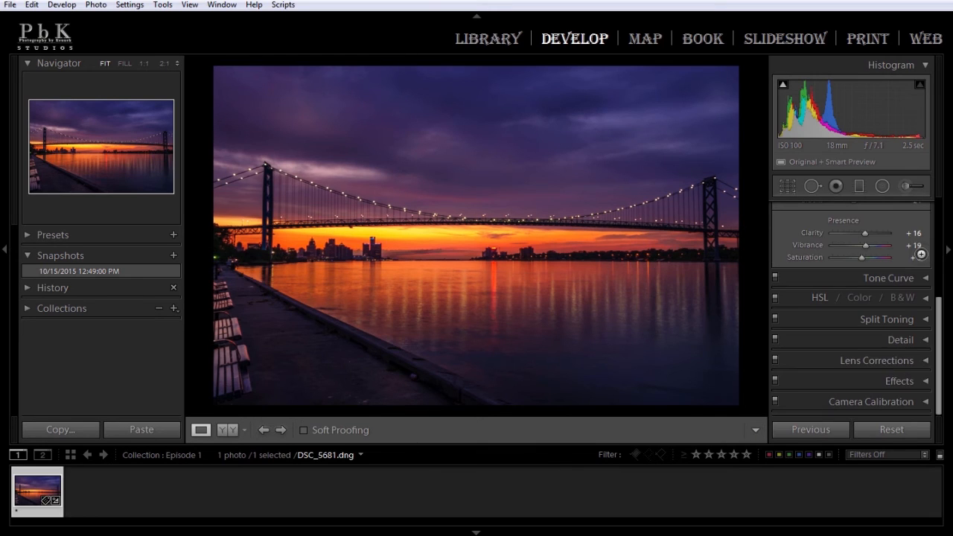
# Try strong negative Dehaze amounts on the whole photo, including -100, -60 and -86.
pyautogui.hotkey('ctrl', '7')
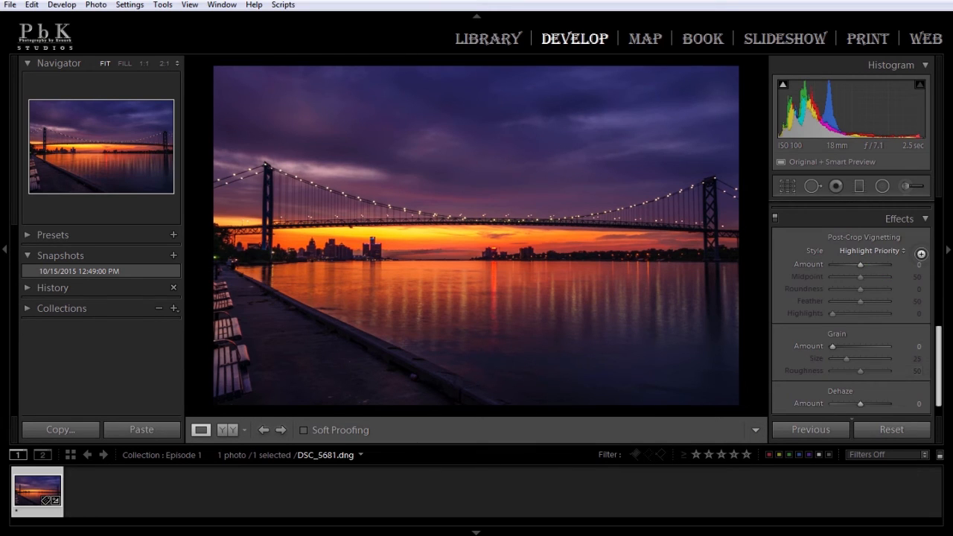
pyautogui.scroll(-1, 920, 254)
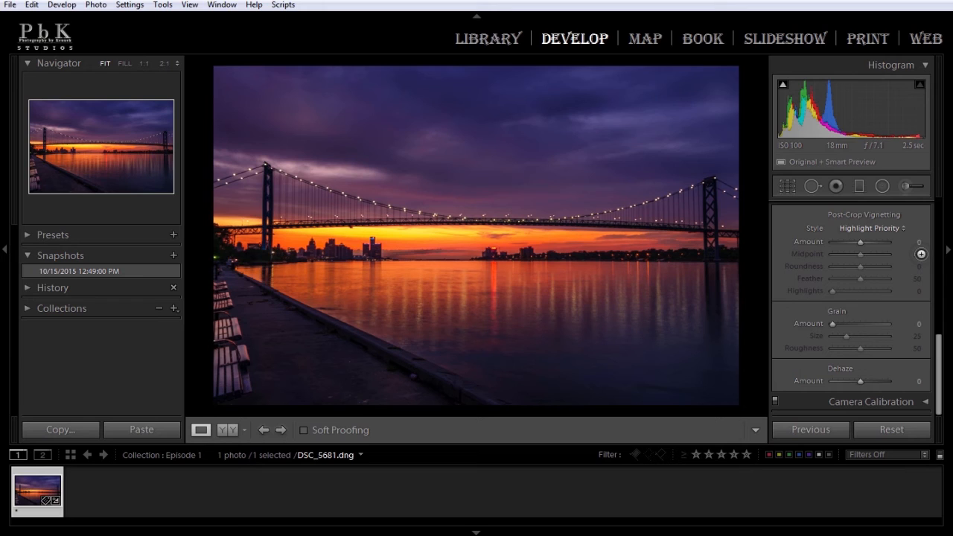
pyautogui.write('-100')
pyautogui.press('Return')
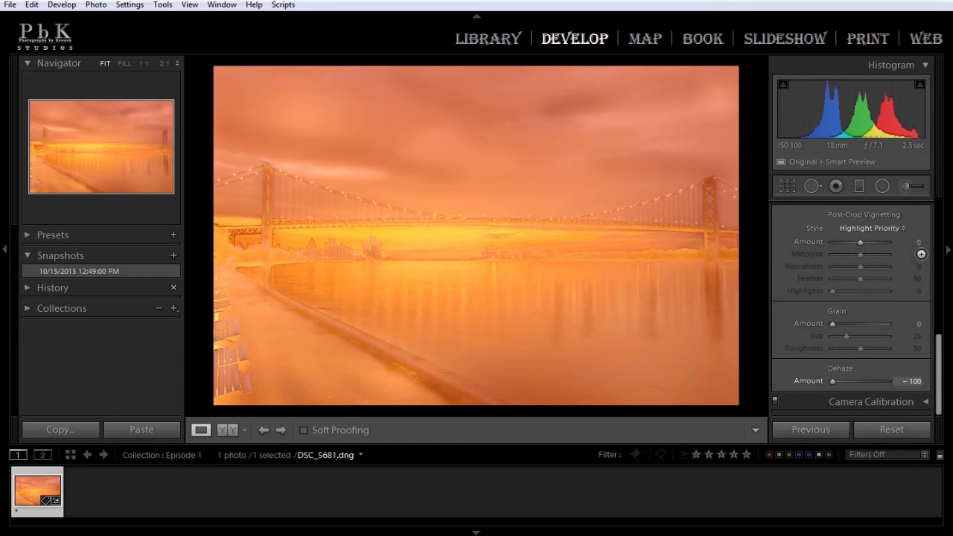
pyautogui.write('-36')
pyautogui.press('Return')
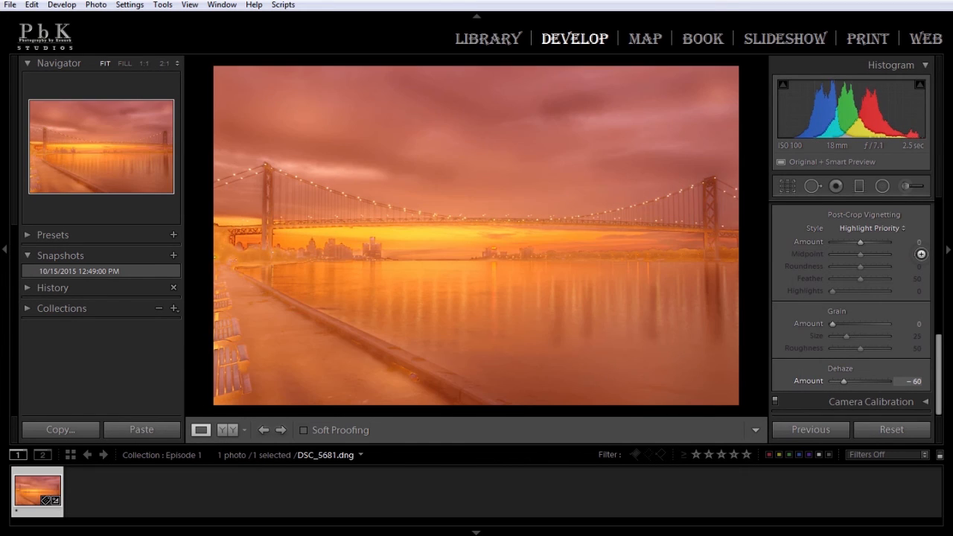
pyautogui.write('-69')
pyautogui.press('Return')
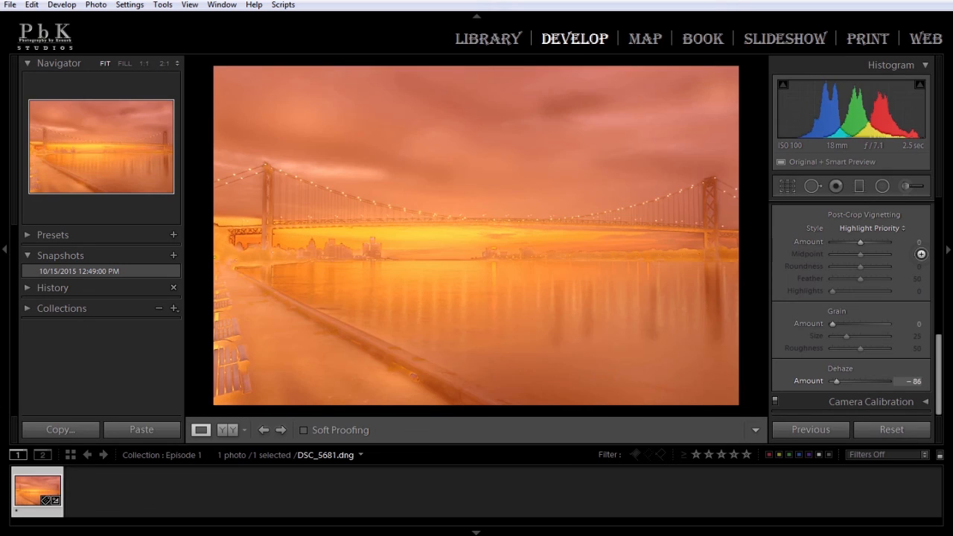
# Try strong positive Dehaze amounts on the whole photo, including +100 and +71.
pyautogui.write('12')
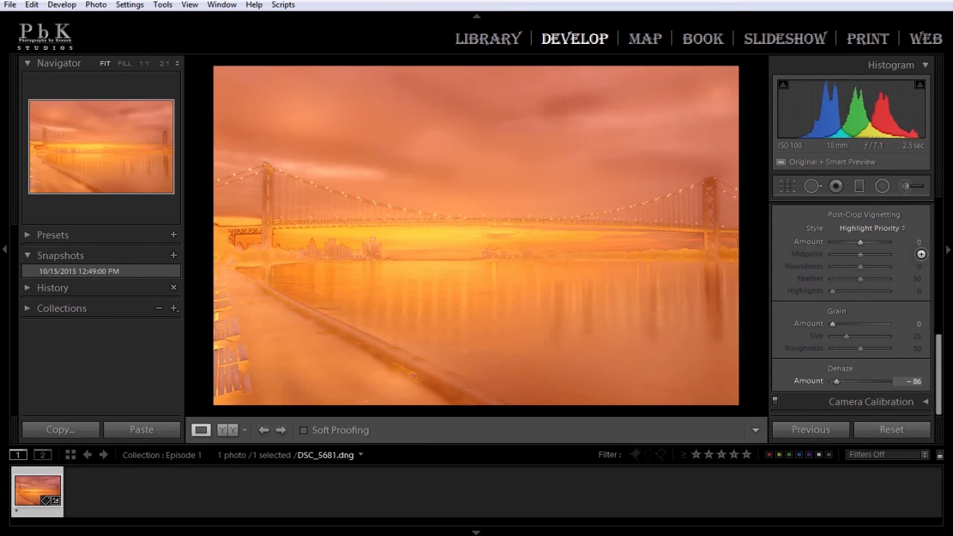
pyautogui.press('Return')
pyautogui.write('100')
pyautogui.press('Return')
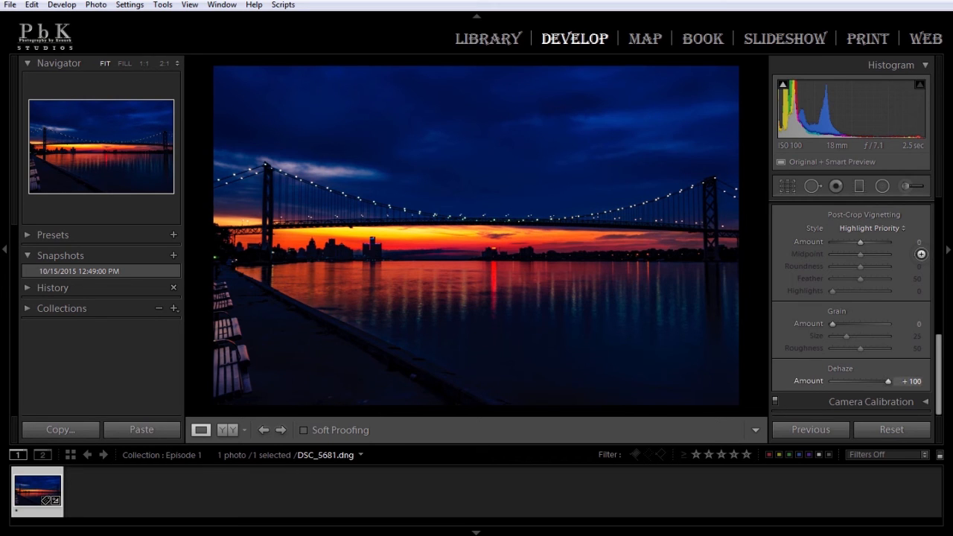
pyautogui.write('14')
pyautogui.press('Return')
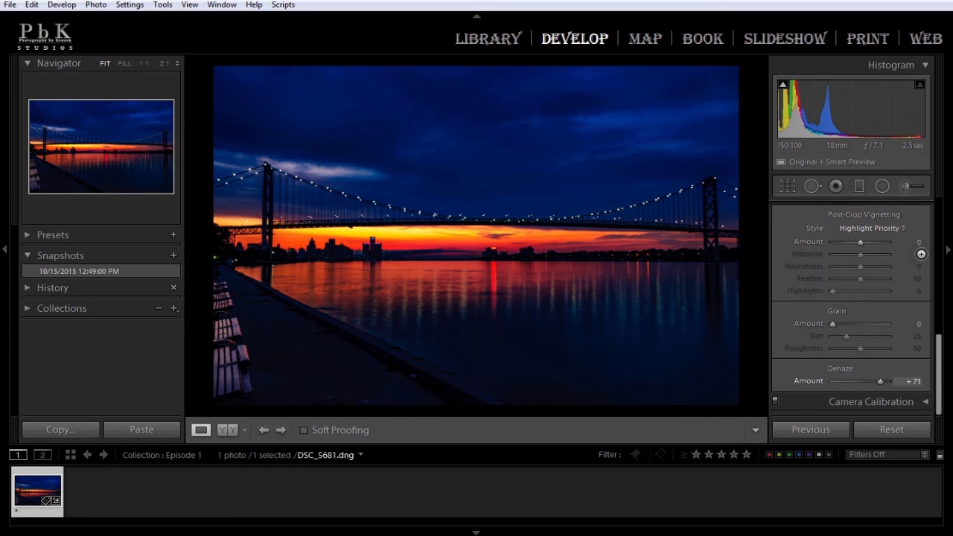
# Fine-tune the photo's overall Dehaze amount around zero and set it to +5.
pyautogui.write('-2')
pyautogui.press('Return')
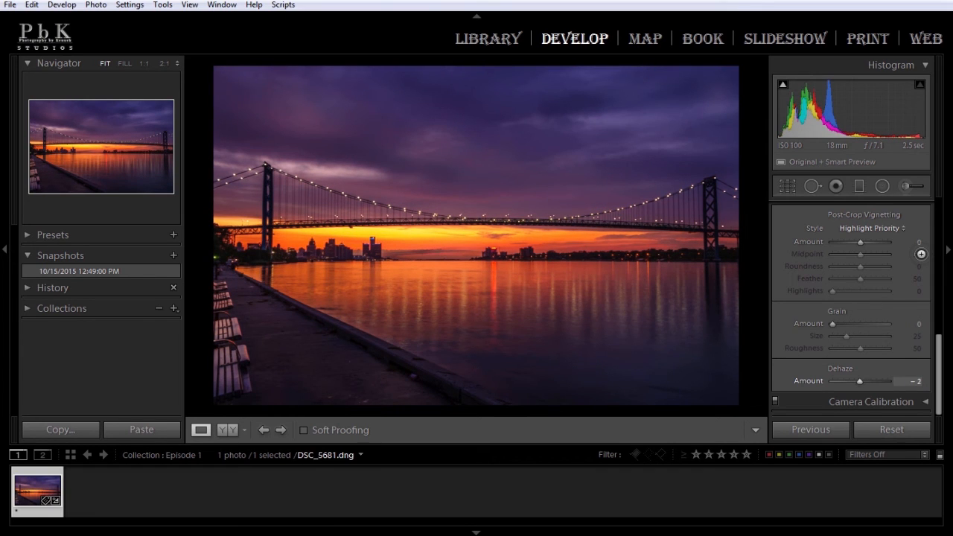
pyautogui.write('5')
pyautogui.press('Return')
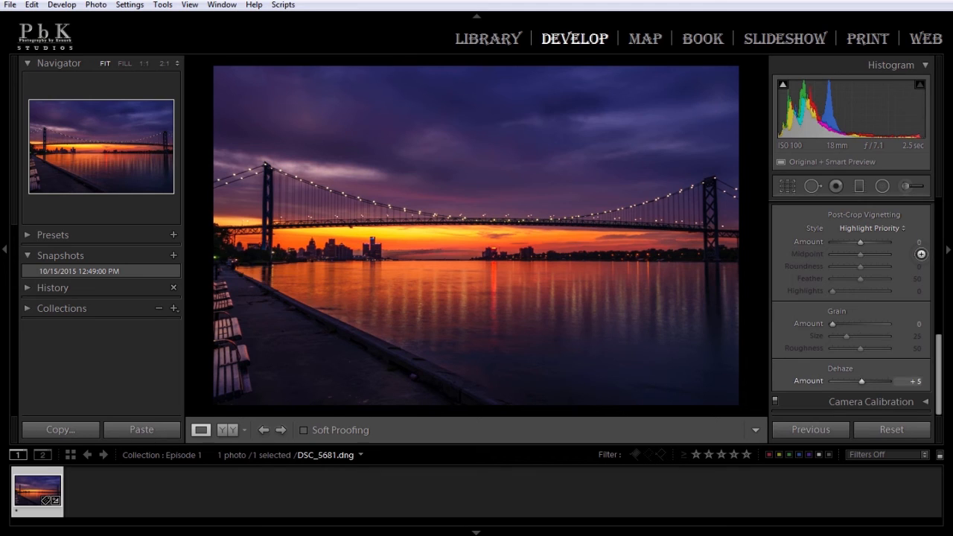
pyautogui.press('Up')
pyautogui.press('Up')
pyautogui.press('Up')
pyautogui.press('Down')
pyautogui.press('Down')
pyautogui.press('Down')
# Review the Basic adjustments and the Adjustment Brush's effect settings, including local Dehaze, and close the brush.
pyautogui.scroll(5, 921, 254)
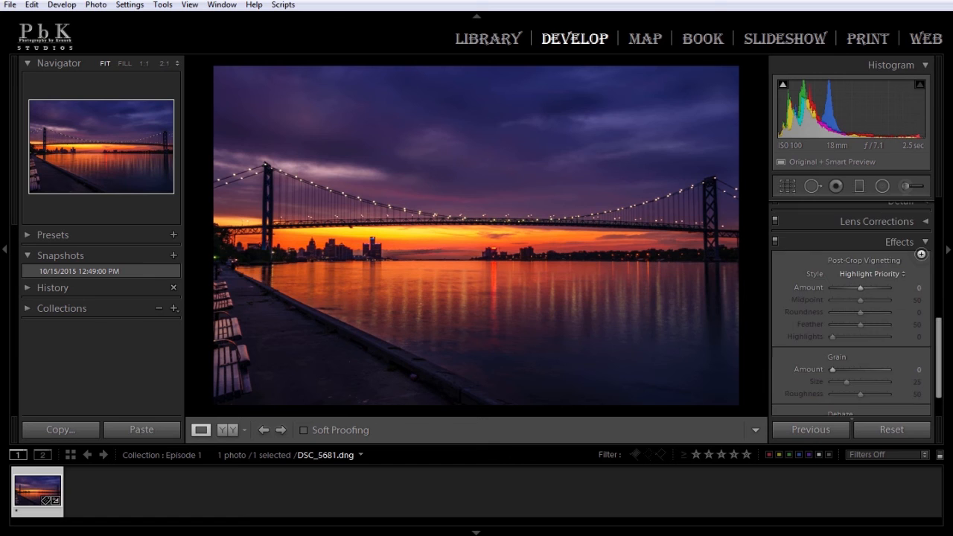
pyautogui.scroll(5, 920, 254)
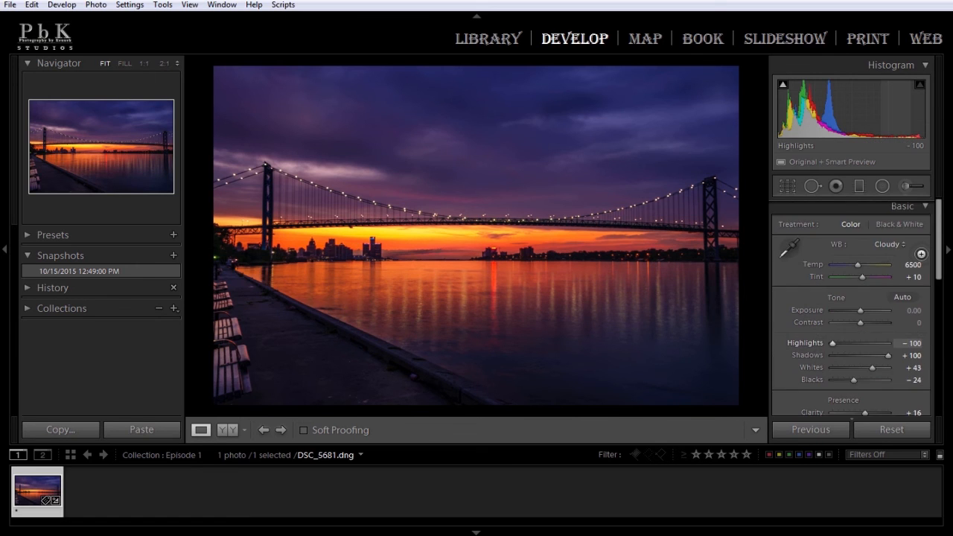
pyautogui.scroll(-4, 921, 254)
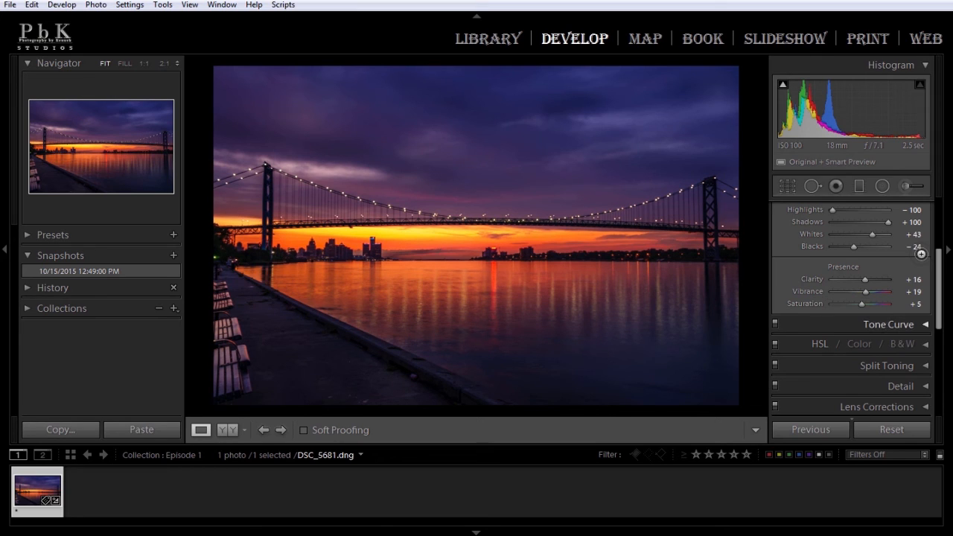
pyautogui.scroll(1, 920, 253)
pyautogui.scroll(2, 920, 254)
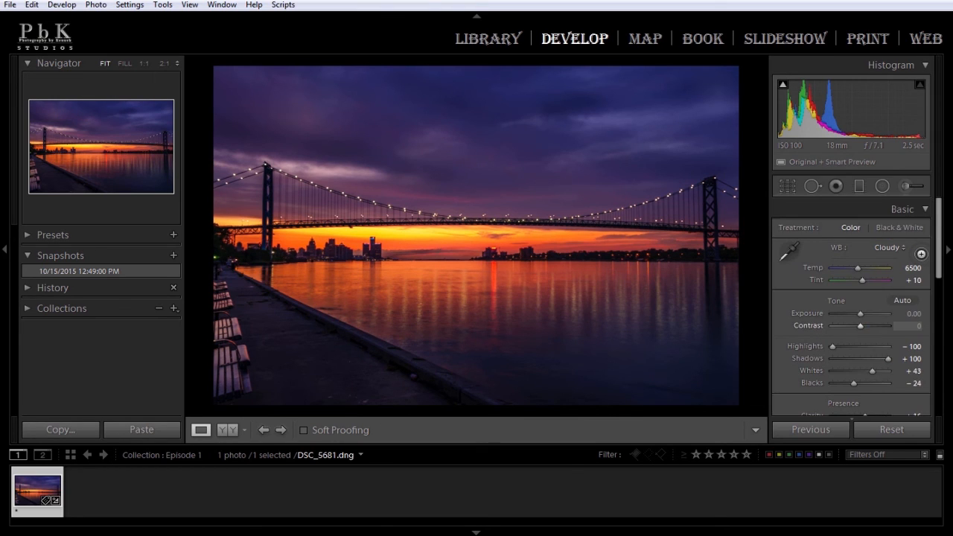
pyautogui.press('k')
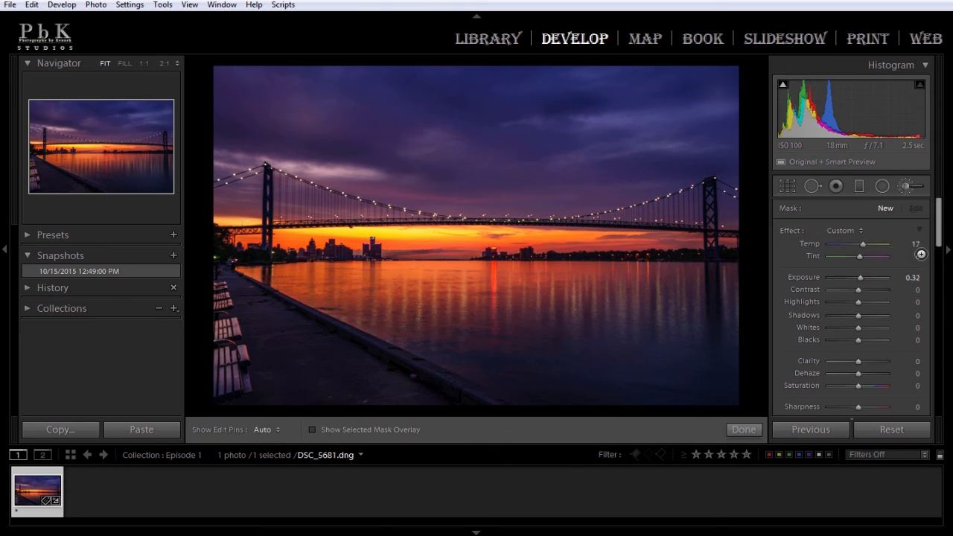
pyautogui.scroll(-1, 920, 254)
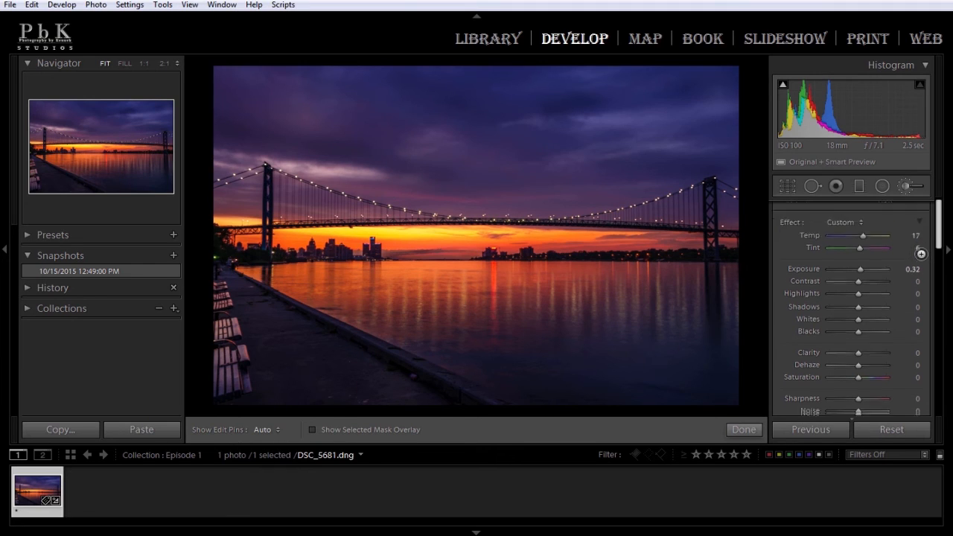
pyautogui.scroll(-1, 920, 254)
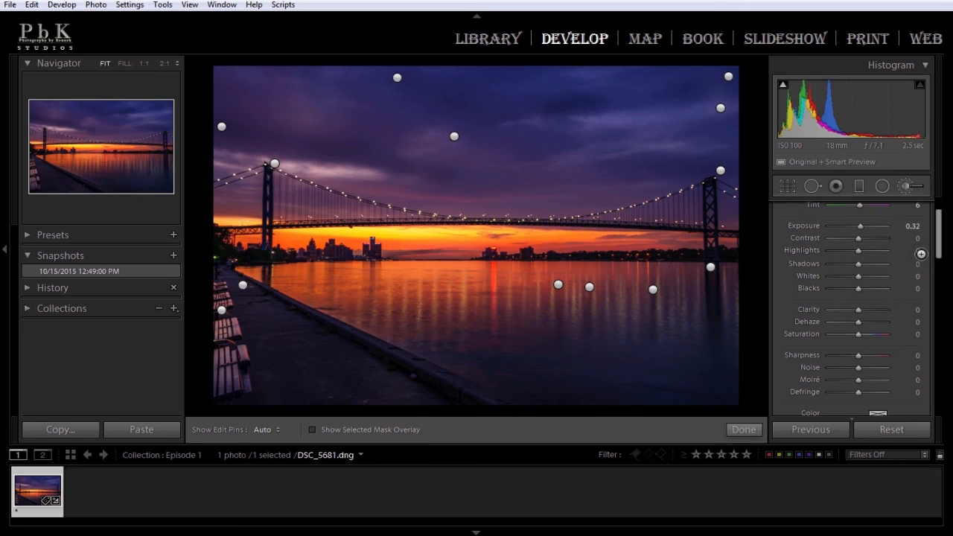
pyautogui.scroll(2, 921, 253)
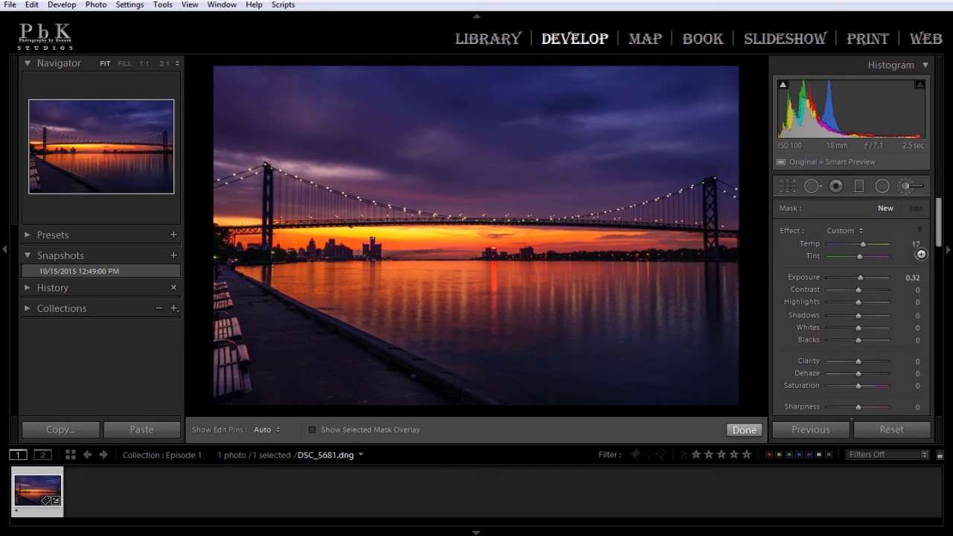
pyautogui.click(743, 430)
# Compare the edited photo with its original before version several times, ending on the edited version.
pyautogui.scroll(-10, 921, 254)
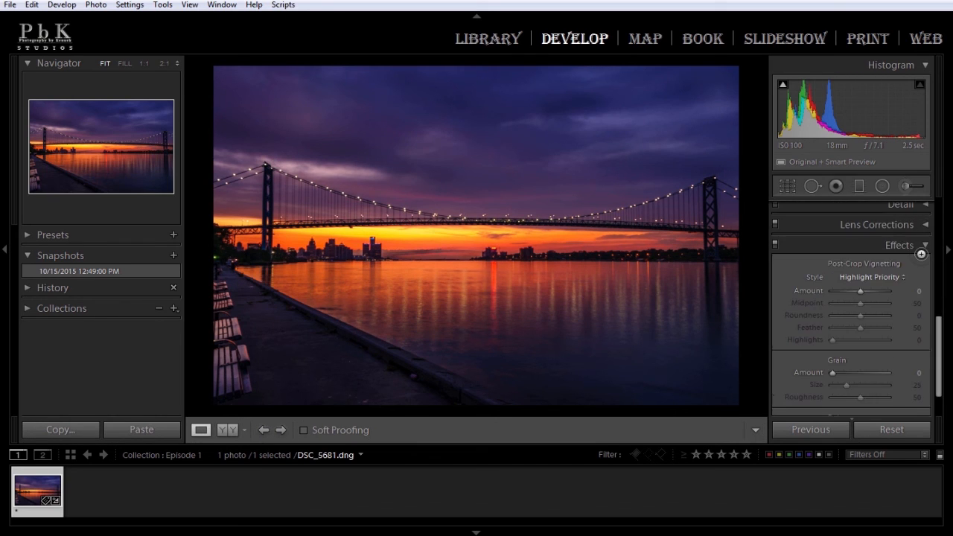
pyautogui.scroll(-2, 920, 254)
pyautogui.scroll(2, 921, 254)
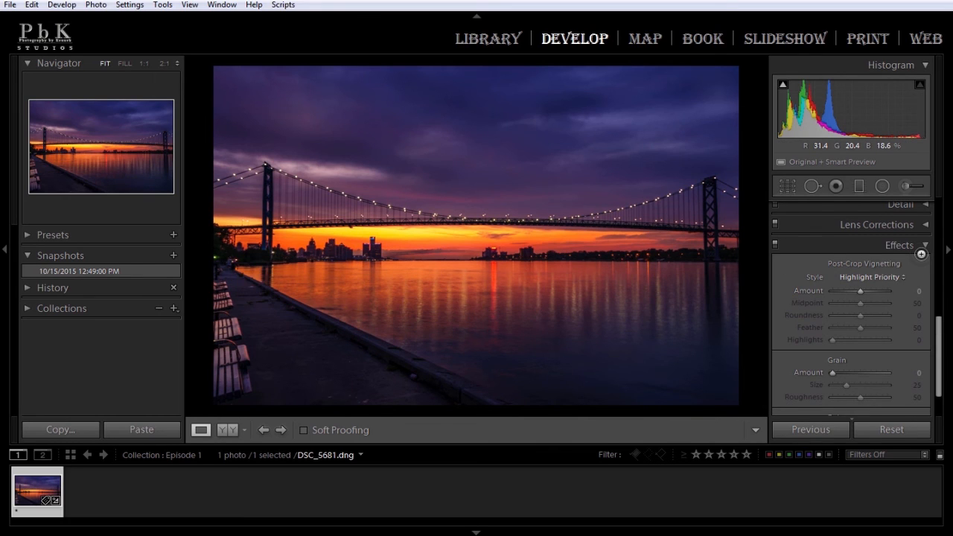
pyautogui.press('\\')
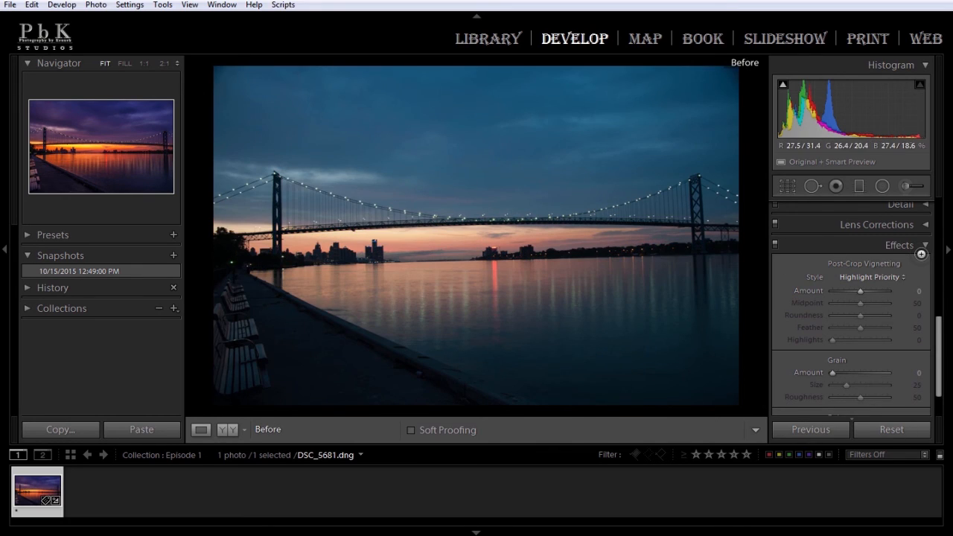
pyautogui.press('\\')
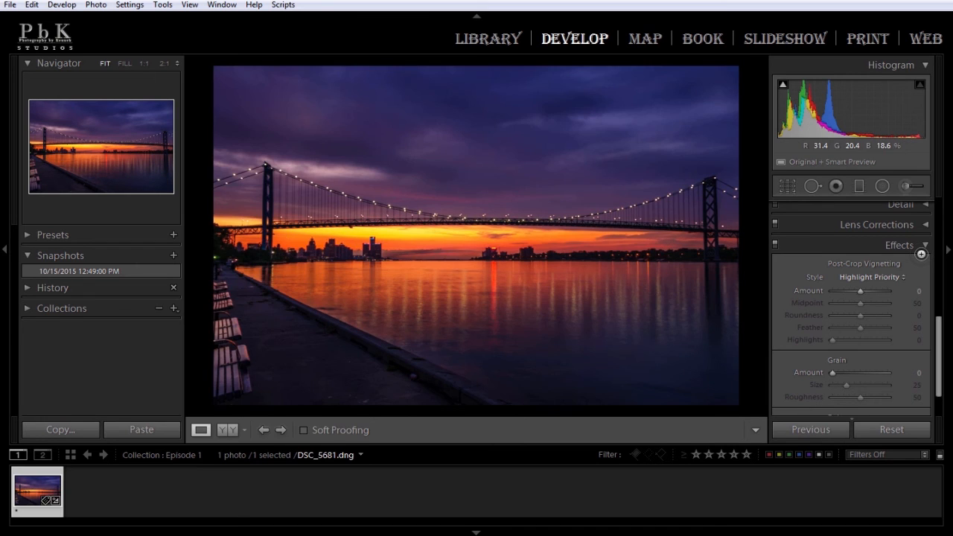
pyautogui.press('\\')
pyautogui.press('\\')
pyautogui.press('\\')
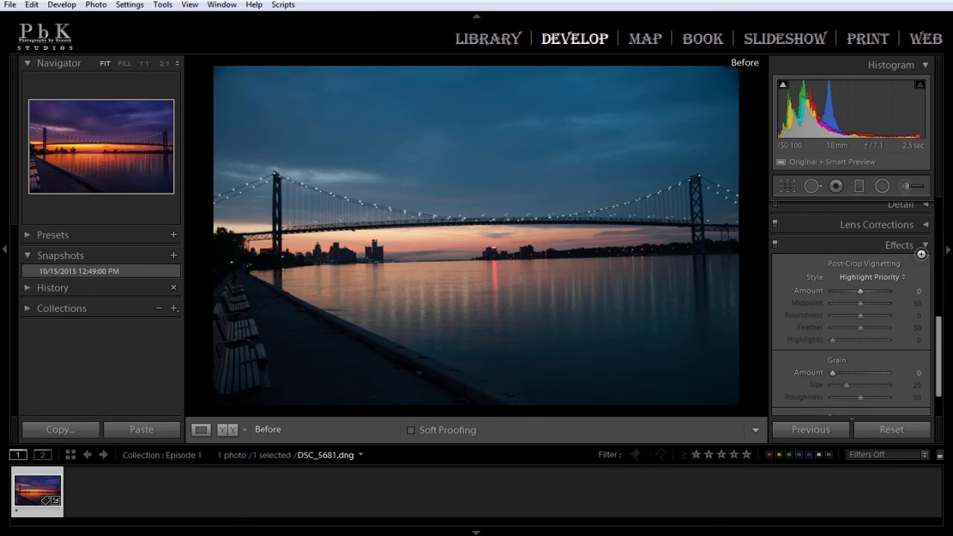
pyautogui.press('\\')
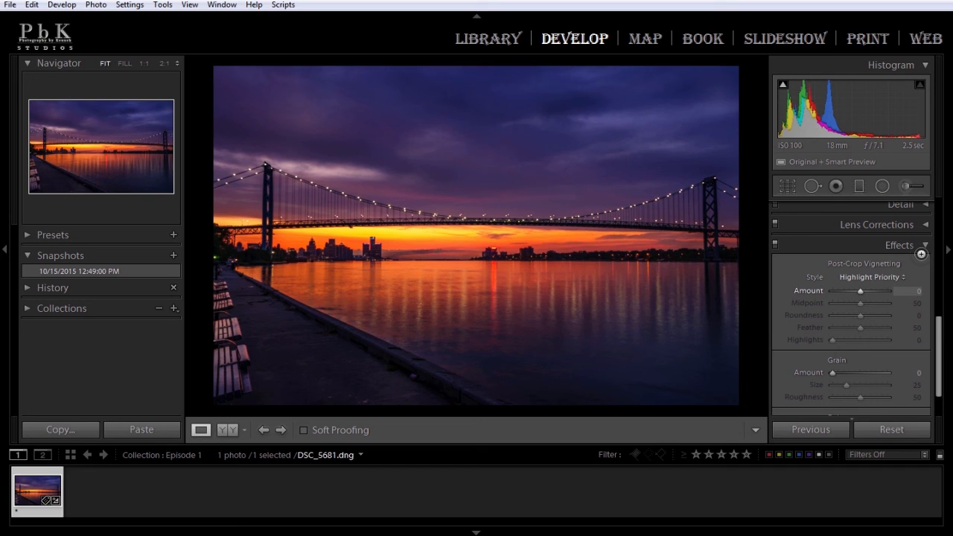
# Add a Highlight Priority post-crop vignette with Amount -11, Feather 100 and Highlights 100, and compare the photo with effects off and on.
pyautogui.moveTo(860, 291); pyautogui.dragTo(857, 291)
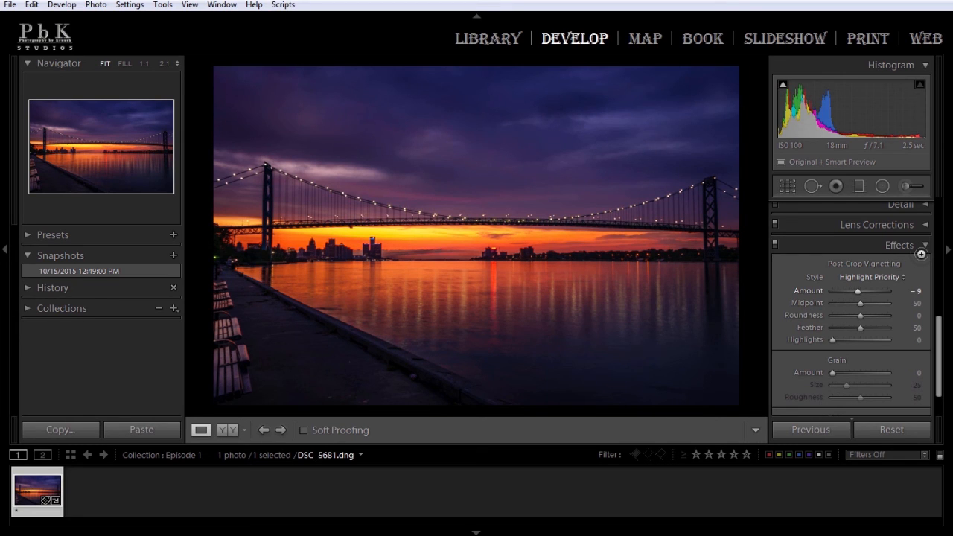
pyautogui.moveTo(857, 291); pyautogui.dragTo(857, 290)
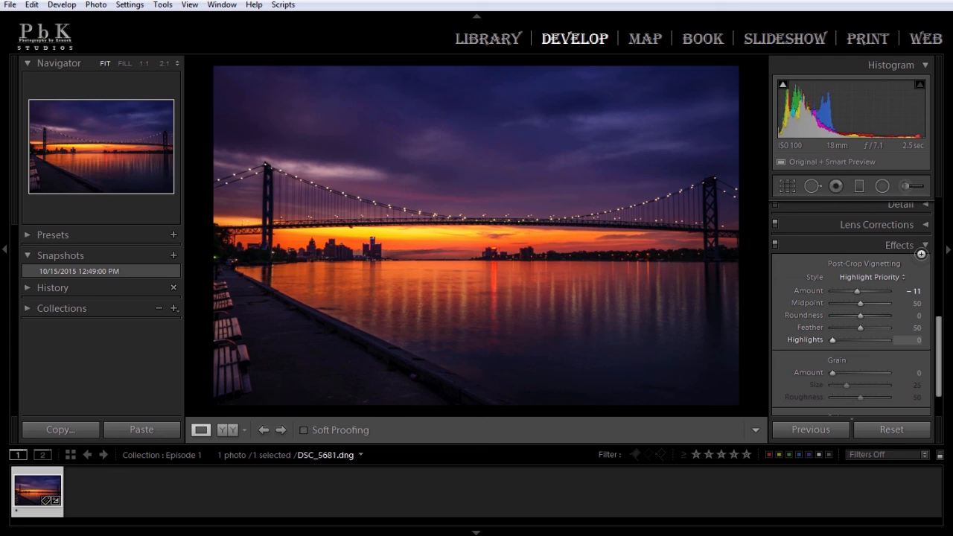
pyautogui.moveTo(906, 339); pyautogui.dragTo(930, 328)
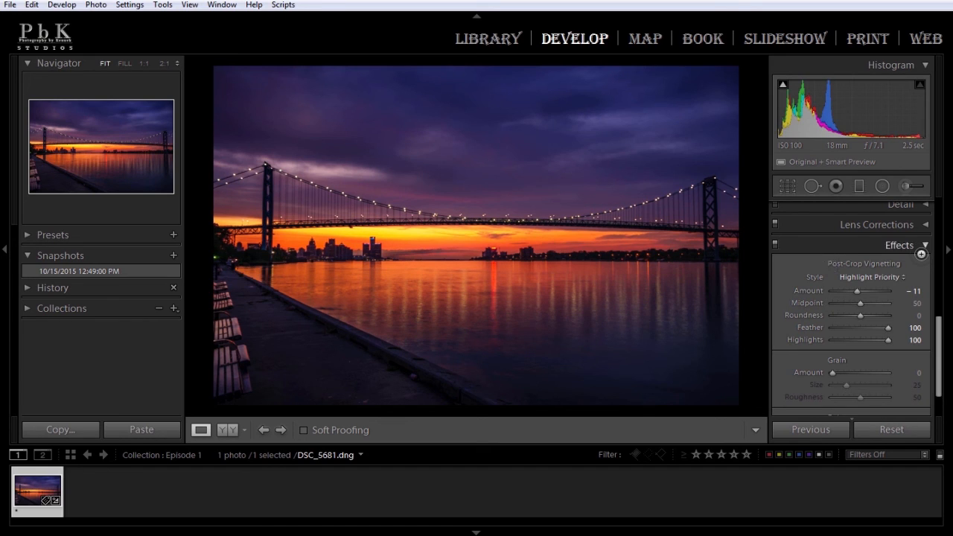
pyautogui.click(921, 254)
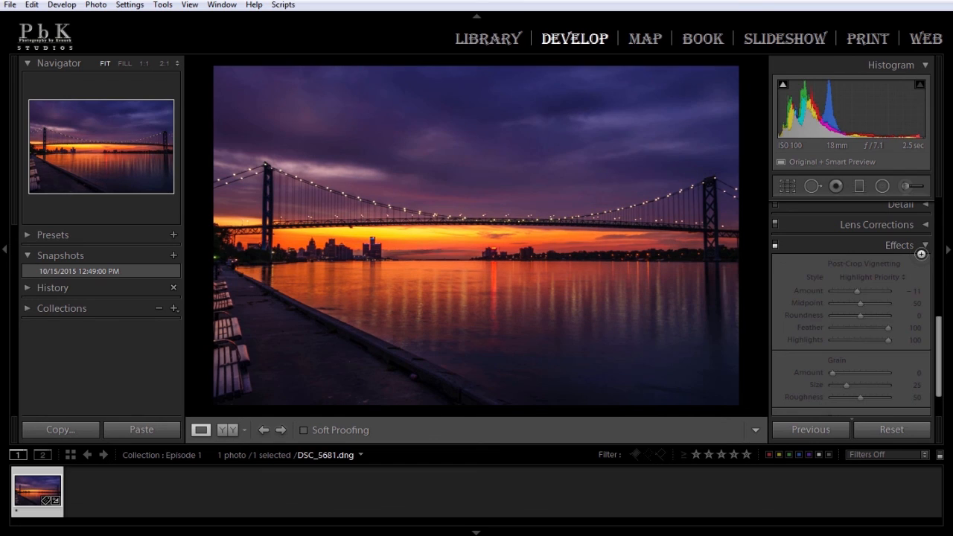
pyautogui.click(920, 254)
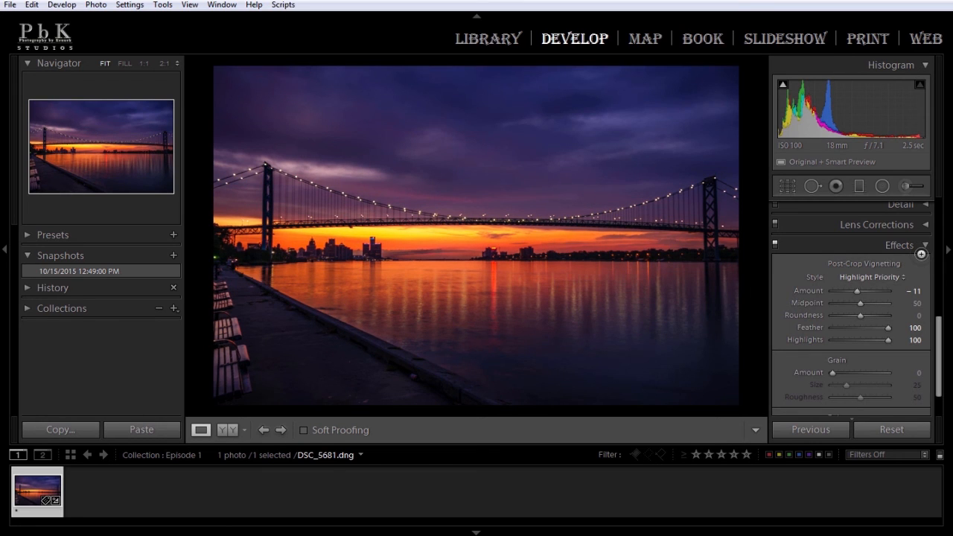
# Collapse the Effects settings, return to the Basic adjustments, and compare the edited photo with its before version.
pyautogui.click(920, 254)
pyautogui.click(921, 254)
pyautogui.click(920, 254)
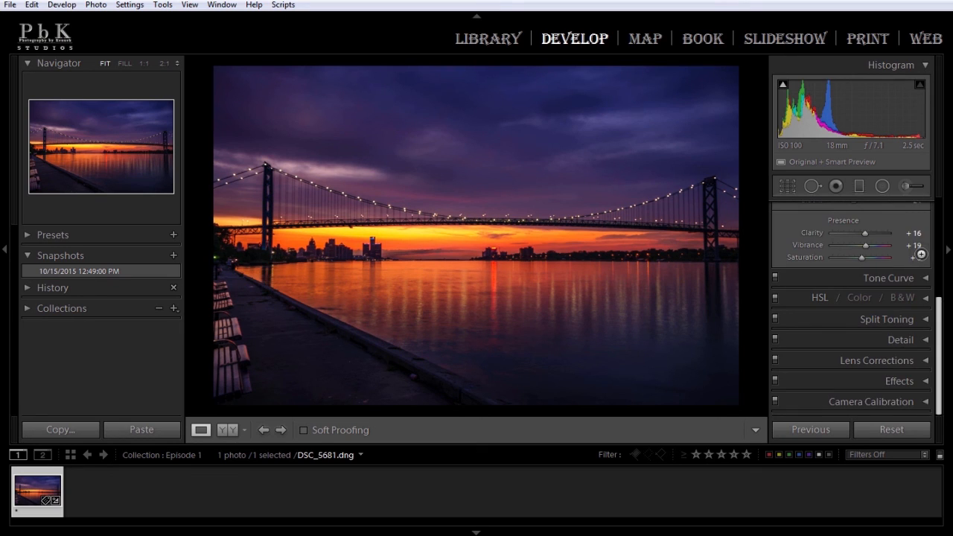
pyautogui.scroll(5, 921, 253)
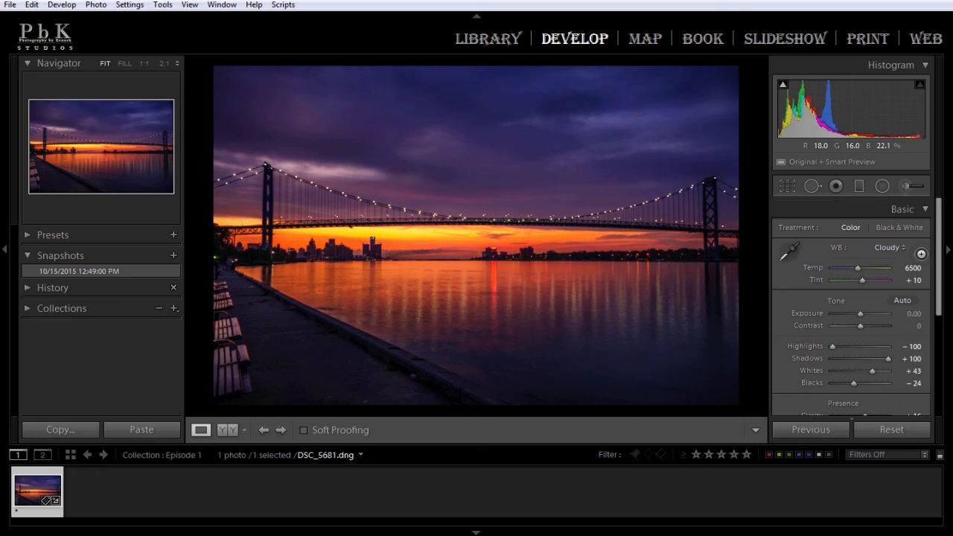
pyautogui.press('\\')
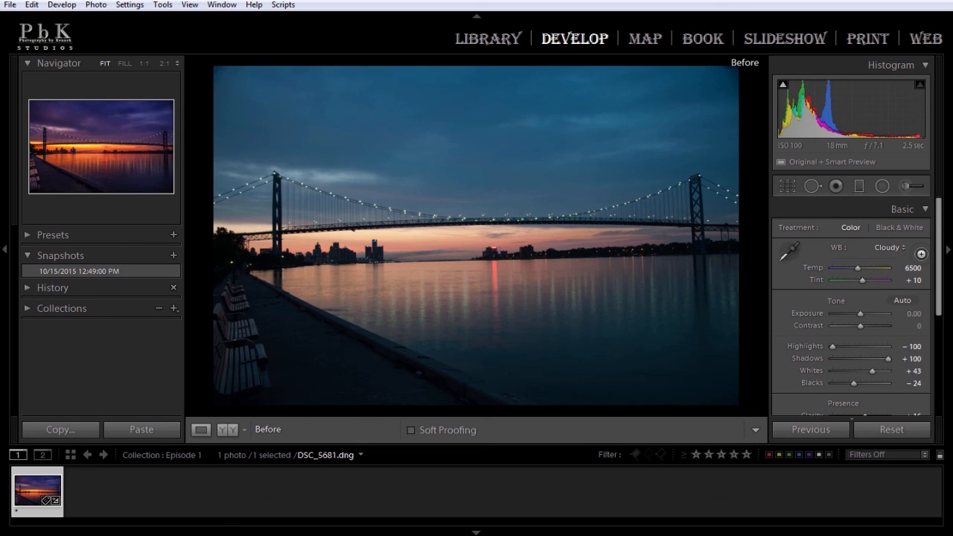
pyautogui.press('\\')
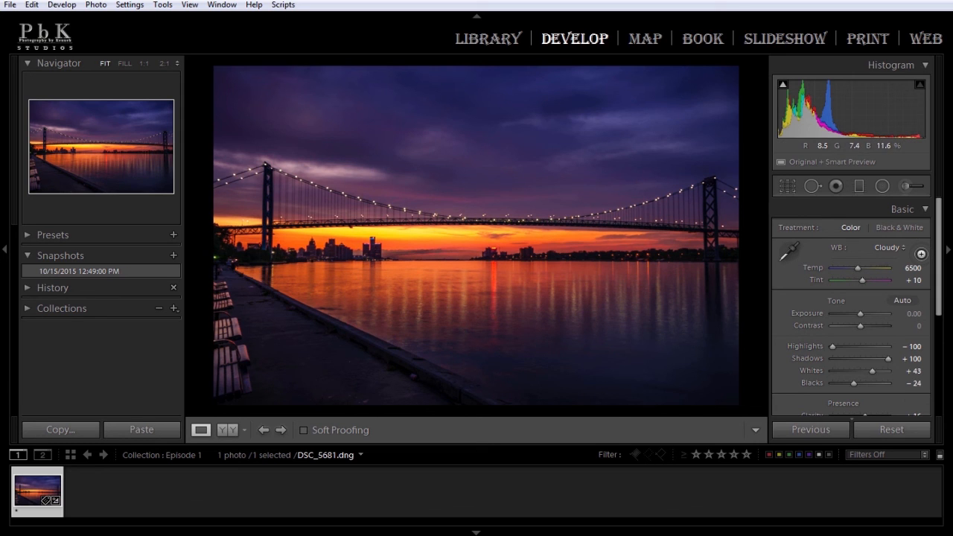
# Examine the dark foreground walkway, the benches and the area along the curb at 1:1 magnification.
pyautogui.press('z')
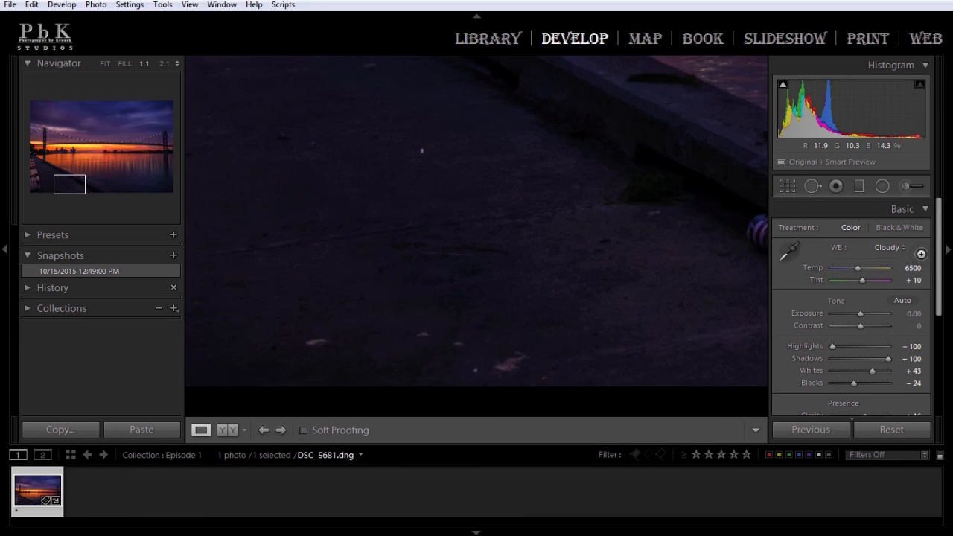
pyautogui.moveTo(581, 282); pyautogui.dragTo(328, 236)
pyautogui.moveTo(477, 253); pyautogui.dragTo(547, 285)
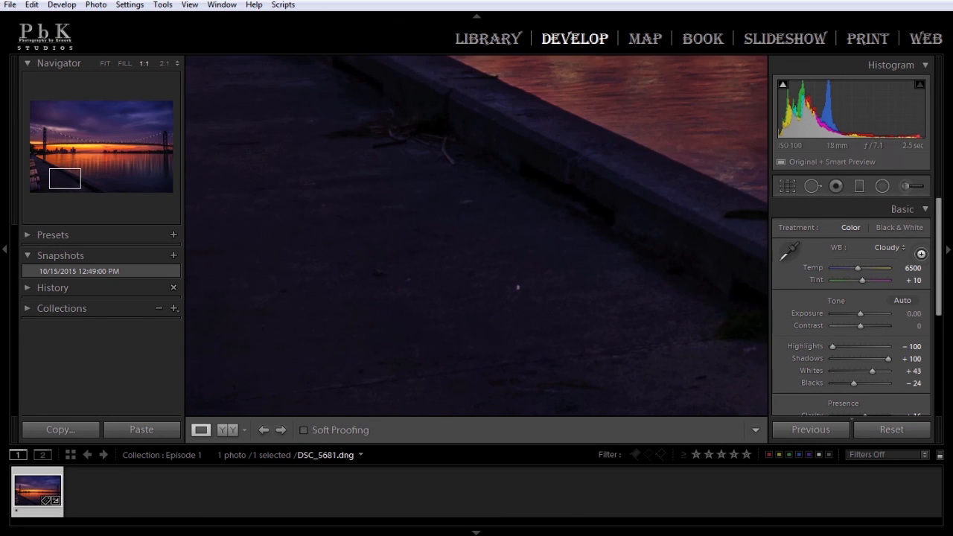
pyautogui.moveTo(291, 193); pyautogui.dragTo(640, 328)
pyautogui.moveTo(447, 134); pyautogui.dragTo(557, 223)
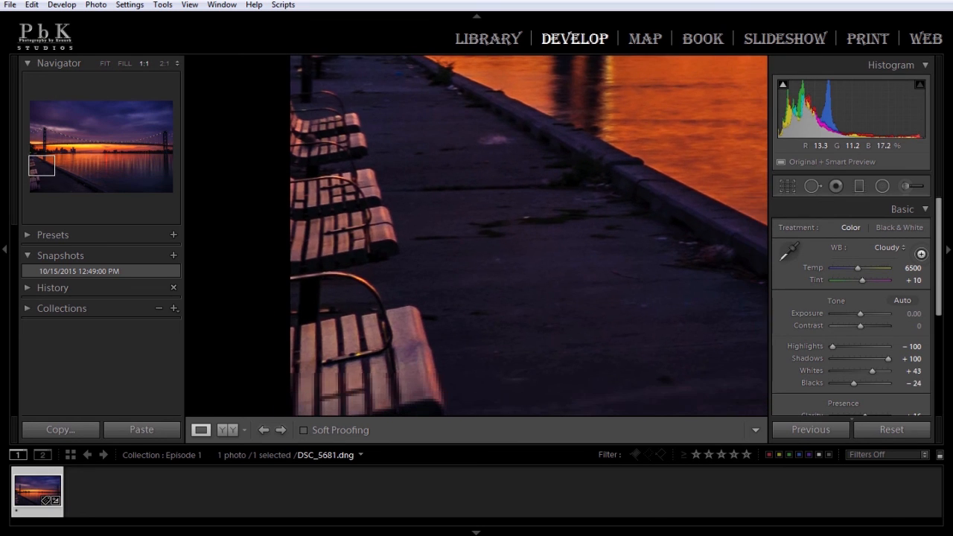
pyautogui.moveTo(550, 291); pyautogui.dragTo(480, 212)
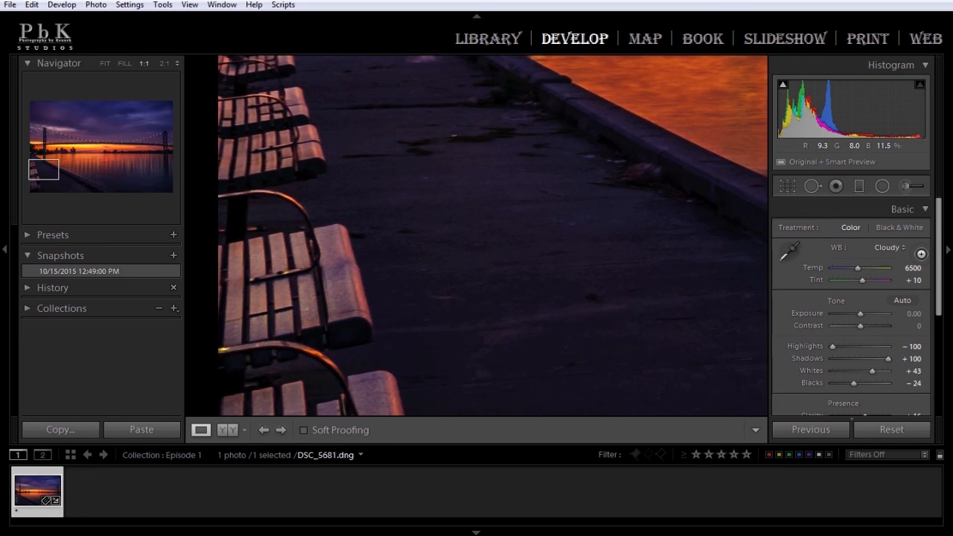
pyautogui.press('z')
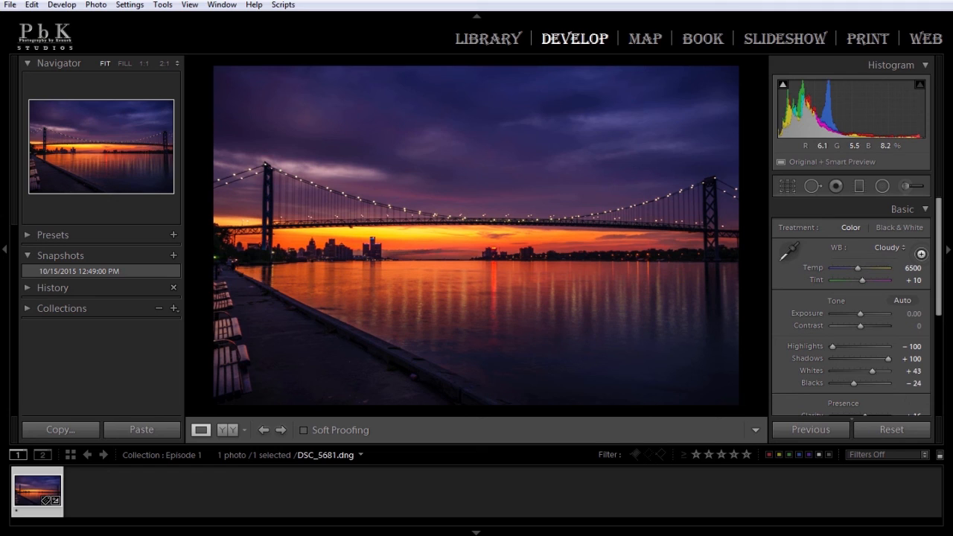
pyautogui.click(395, 383)
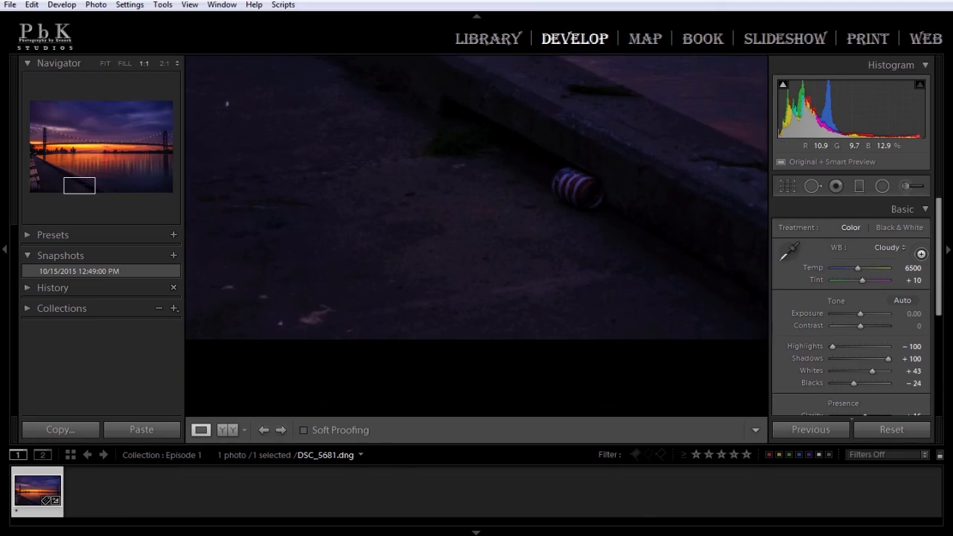